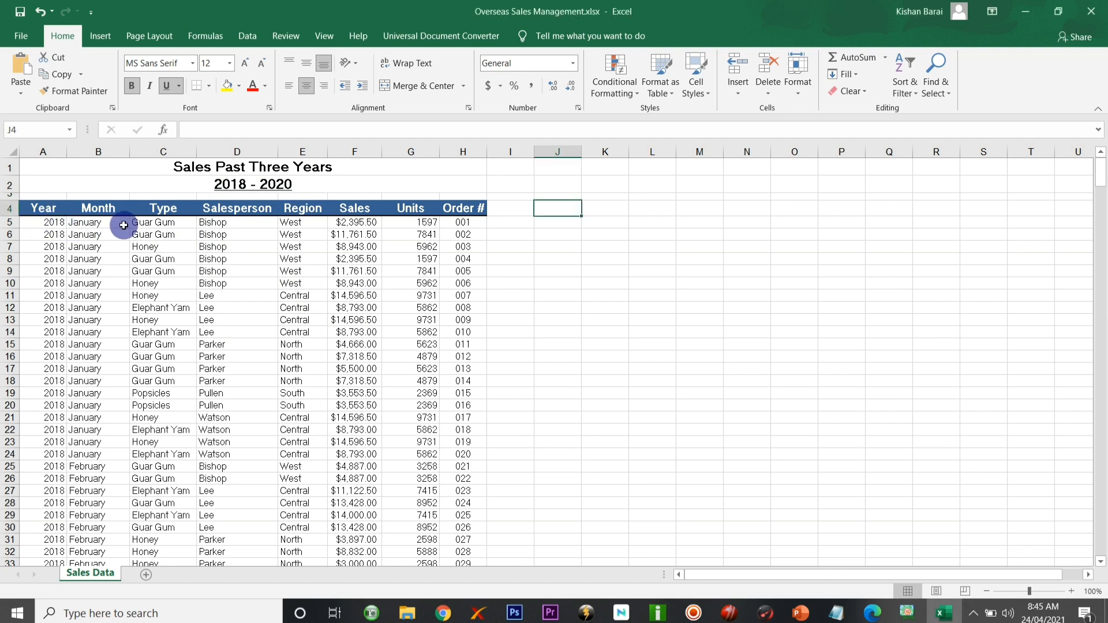
Rename the Type column header in cell C4 as Products.
{"action": "left_click", "coordinate": [103, 223]}
{"action": "left_click", "coordinate": [146, 221]}
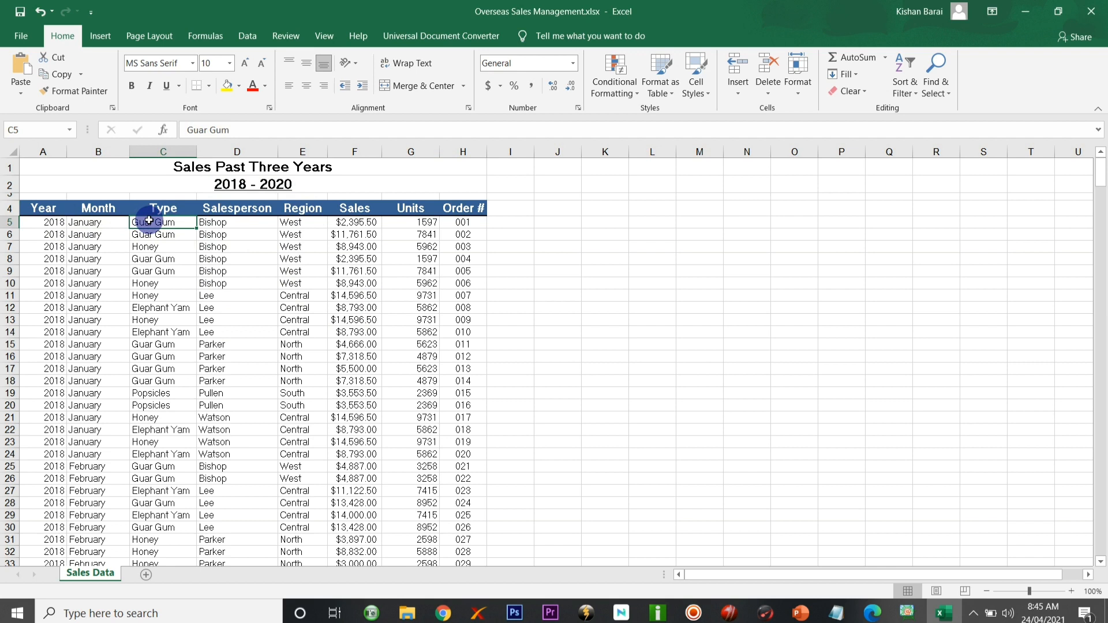
{"action": "left_click", "coordinate": [176, 207]}
{"action": "double_click", "coordinate": [180, 207]}
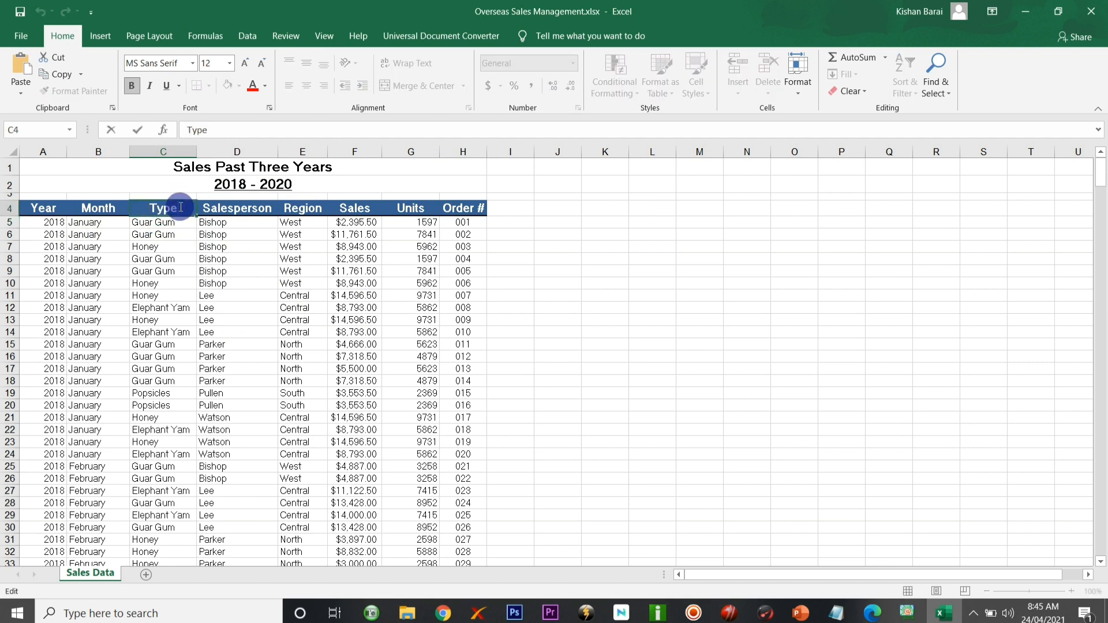
{"action": "key", "text": "BackSpace"}
{"action": "key", "text": "BackSpace"}
{"action": "key", "text": "BackSpace"}
{"action": "key", "text": "BackSpace"}
{"action": "type", "text": "Pro"}
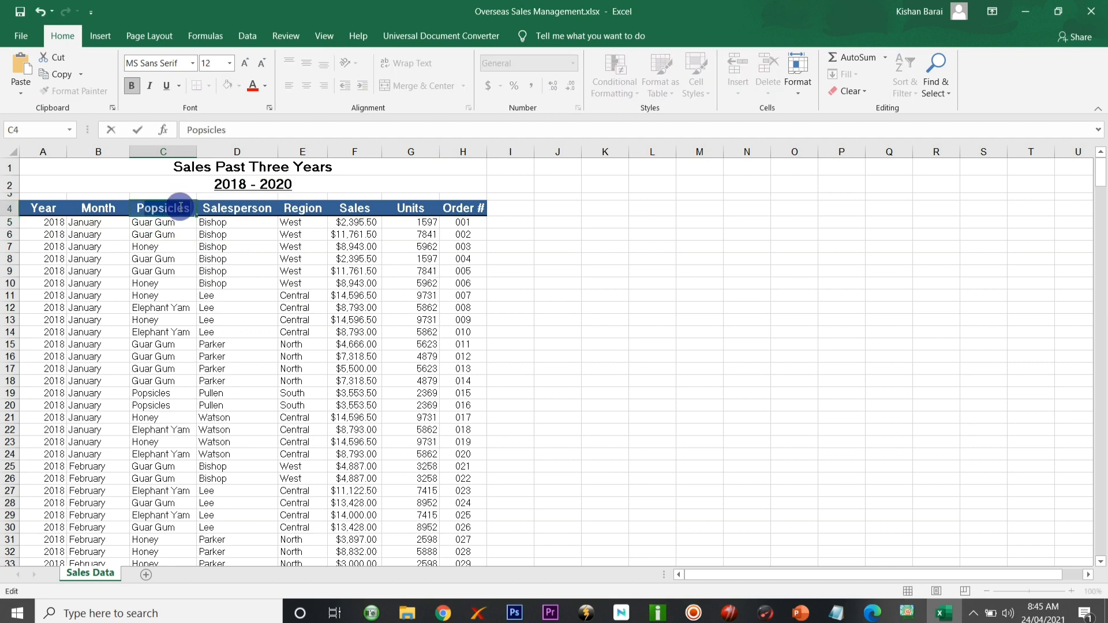
{"action": "key", "text": "BackSpace"}
{"action": "type", "text": "oducts"}
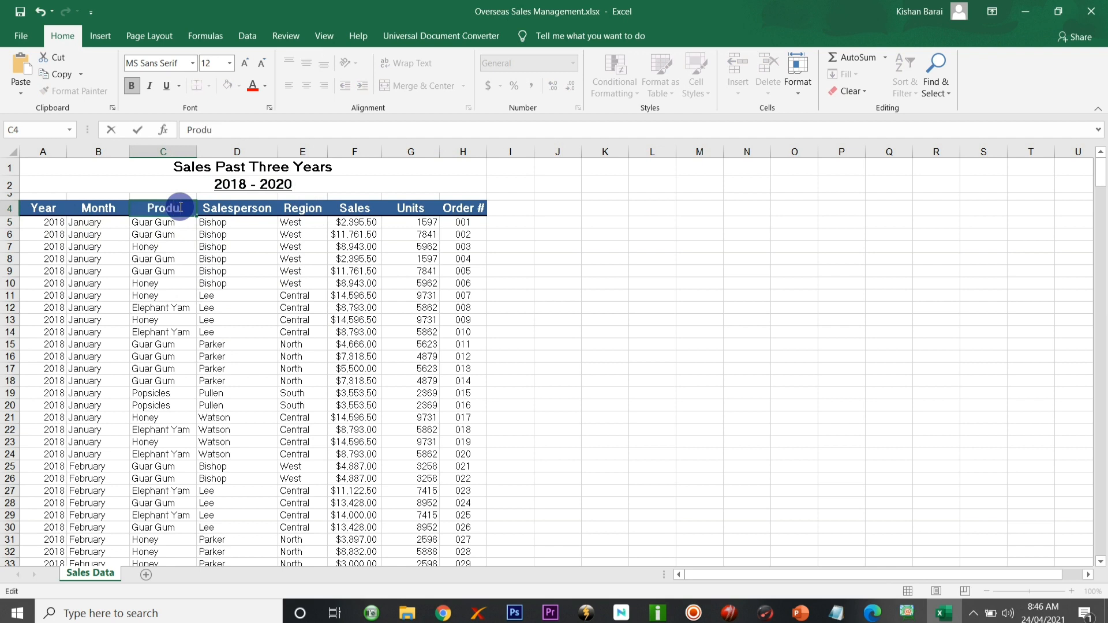
{"action": "left_click", "coordinate": [168, 225]}
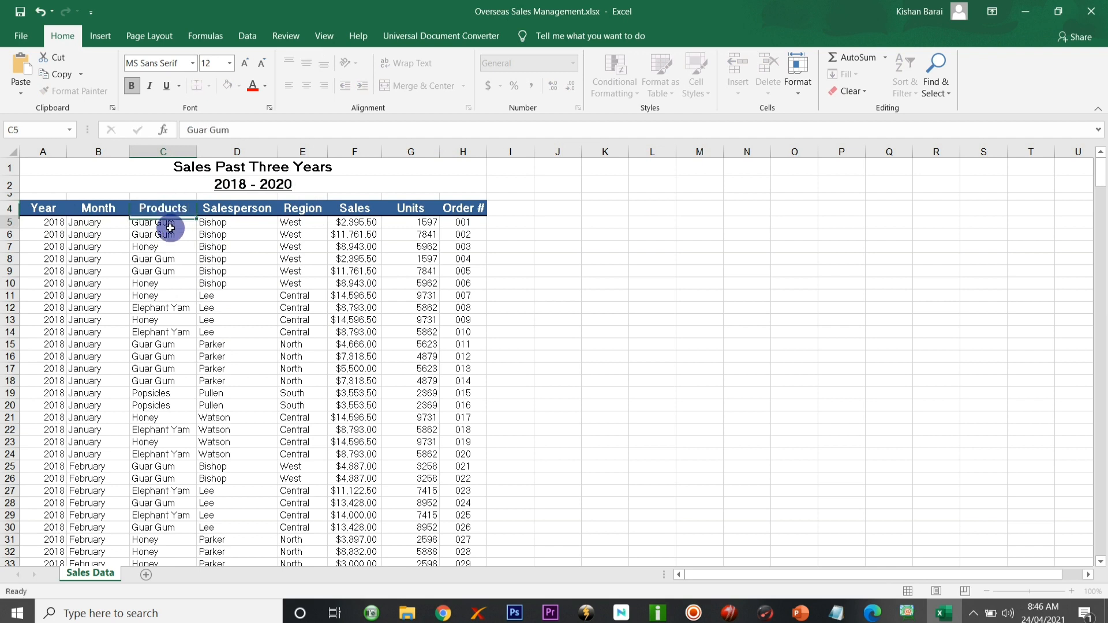
{"action": "left_click", "coordinate": [175, 234]}
{"action": "left_click", "coordinate": [176, 247]}
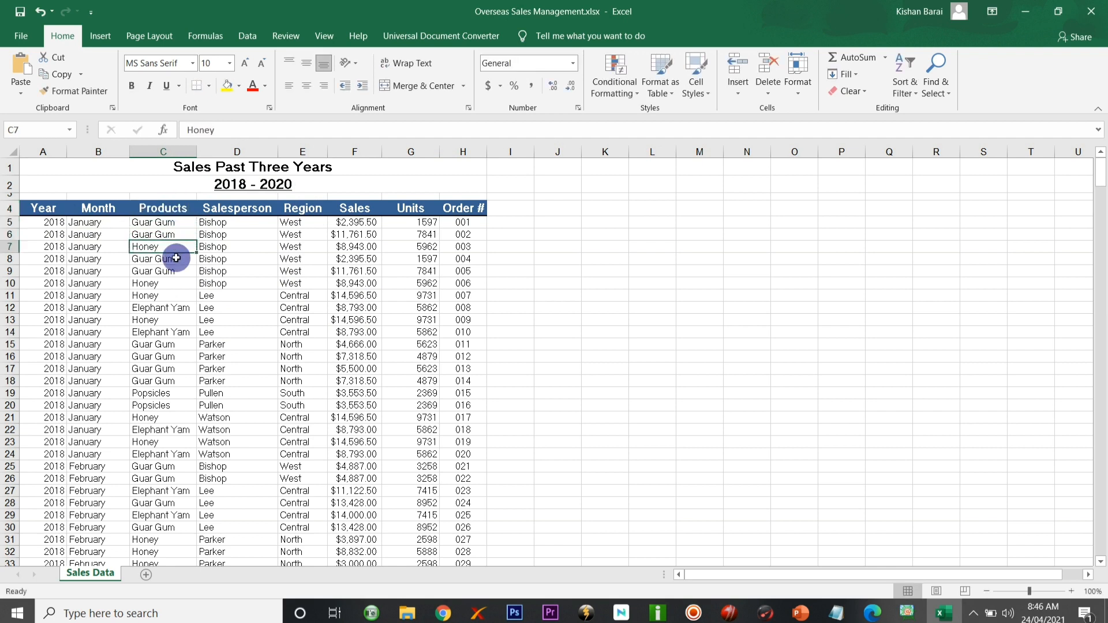
{"action": "left_click", "coordinate": [177, 305]}
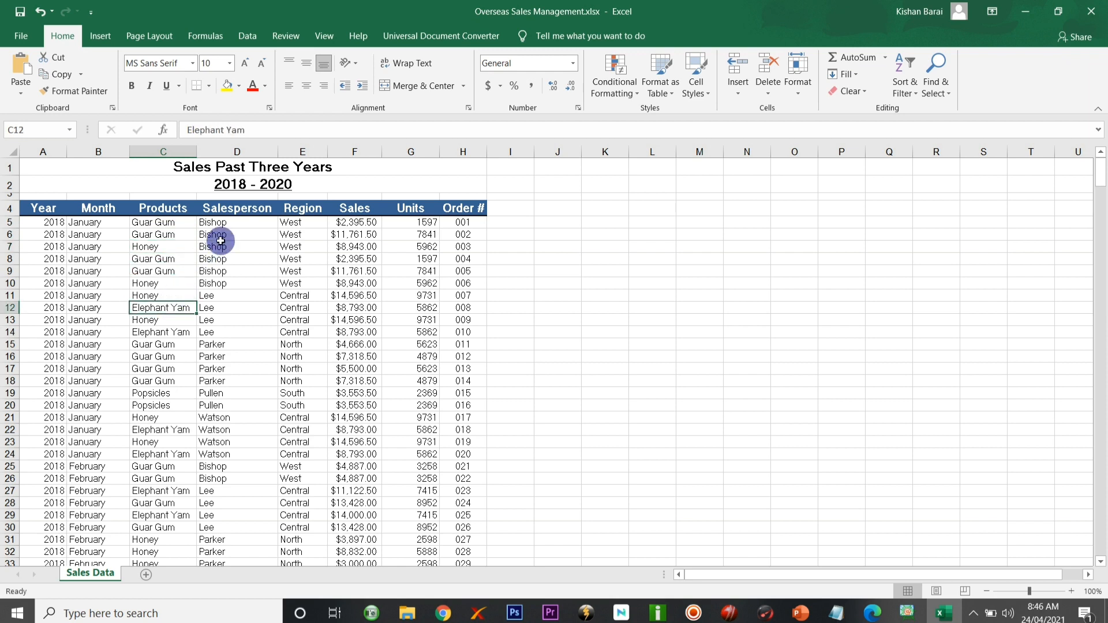
{"action": "left_click", "coordinate": [257, 209]}
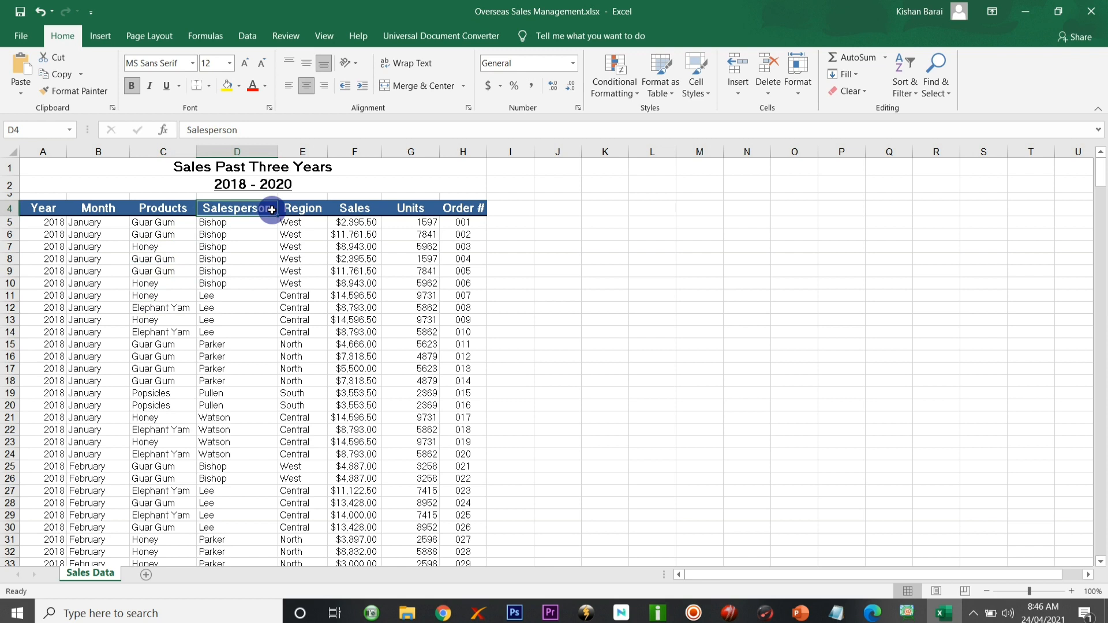
{"action": "double_click", "coordinate": [272, 209]}
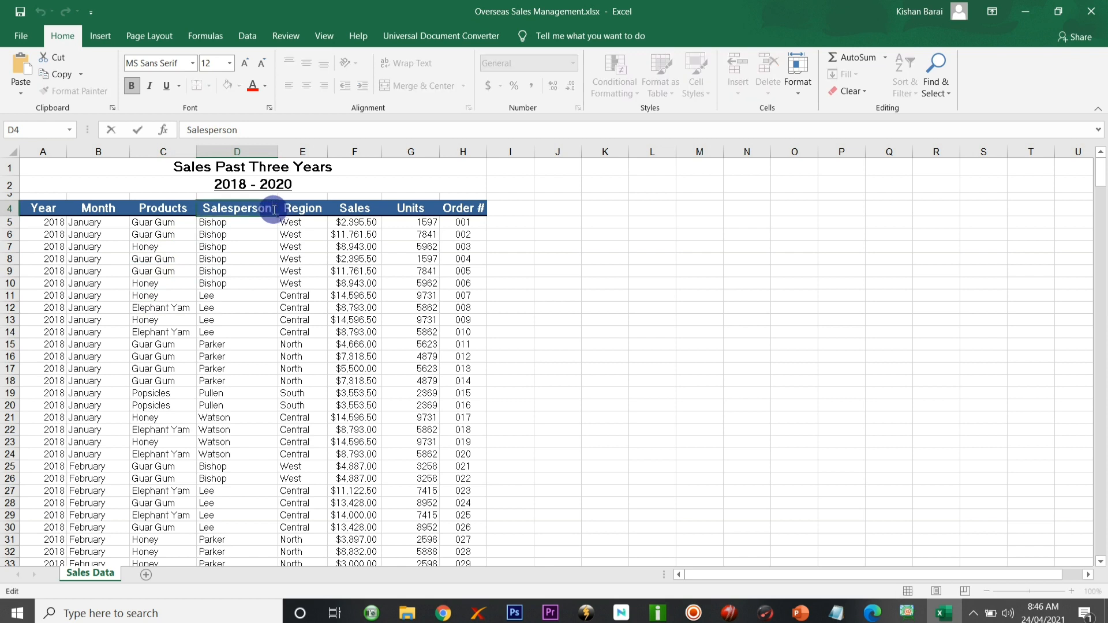
{"action": "key", "text": "BackSpace"}
{"action": "key", "text": "BackSpace"}
{"action": "key", "text": "BackSpace"}
{"action": "key", "text": "BackSpace"}
{"action": "key", "text": "BackSpace"}
{"action": "key", "text": "BackSpace"}
{"action": "key", "text": "BackSpace"}
{"action": "key", "text": "BackSpace"}
{"action": "key", "text": "BackSpace"}
{"action": "key", "text": "BackSpace"}
{"action": "key", "text": "BackSpace"}
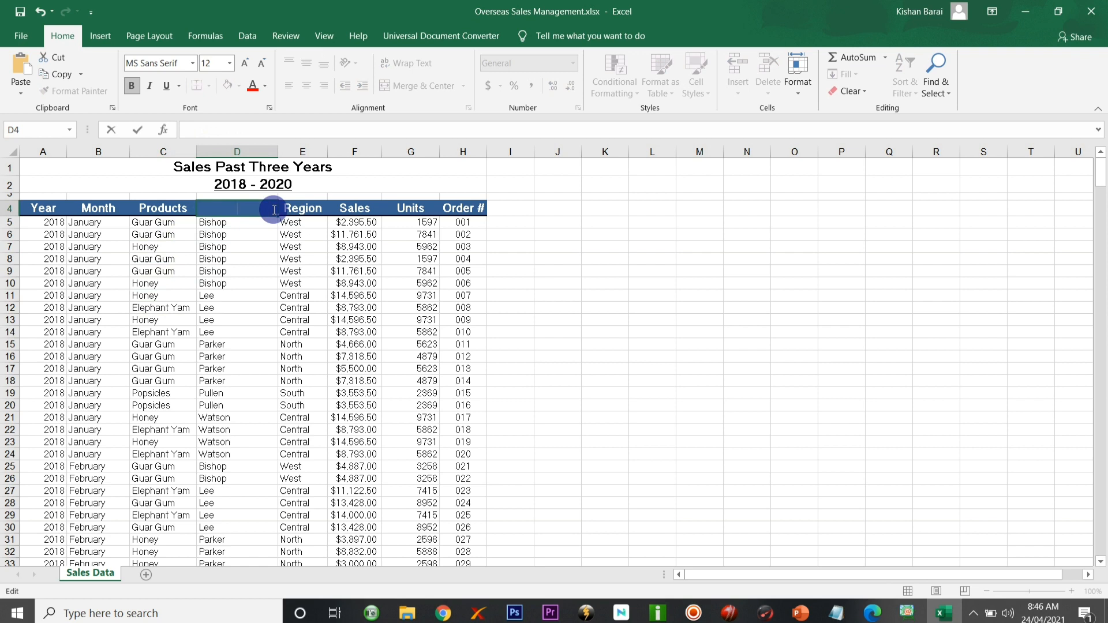
{"action": "key", "text": "ctrl+z"}
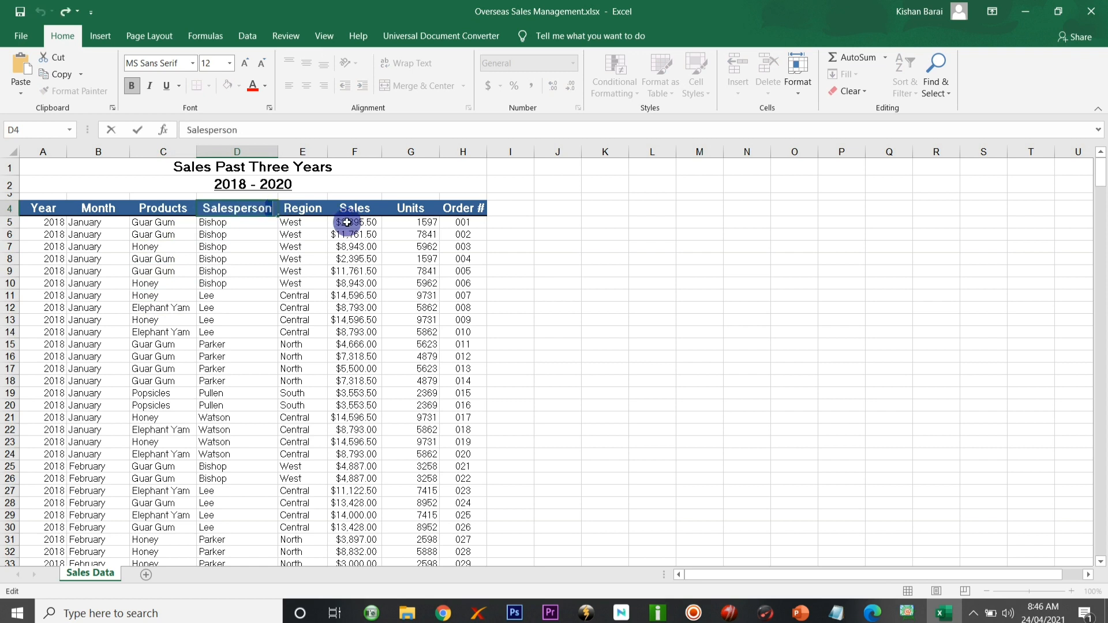
{"action": "left_click", "coordinate": [508, 234]}
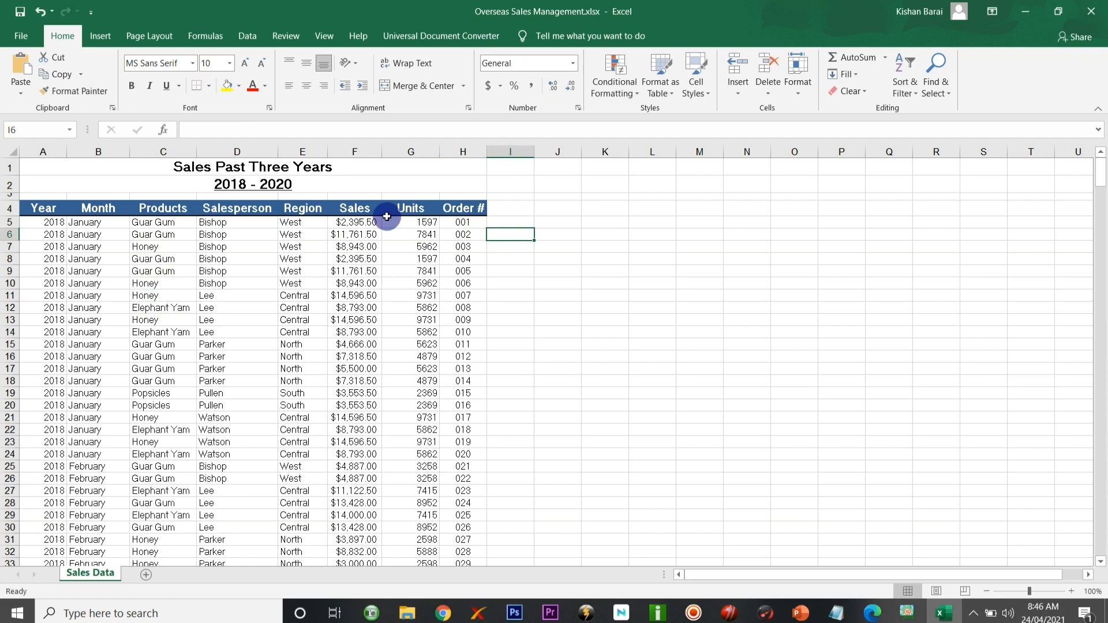
Examine the sales data's salesperson, region and units columns, the Sales formula in F5, and how far the records extend.
{"action": "left_click", "coordinate": [254, 209]}
{"action": "left_click", "coordinate": [249, 225]}
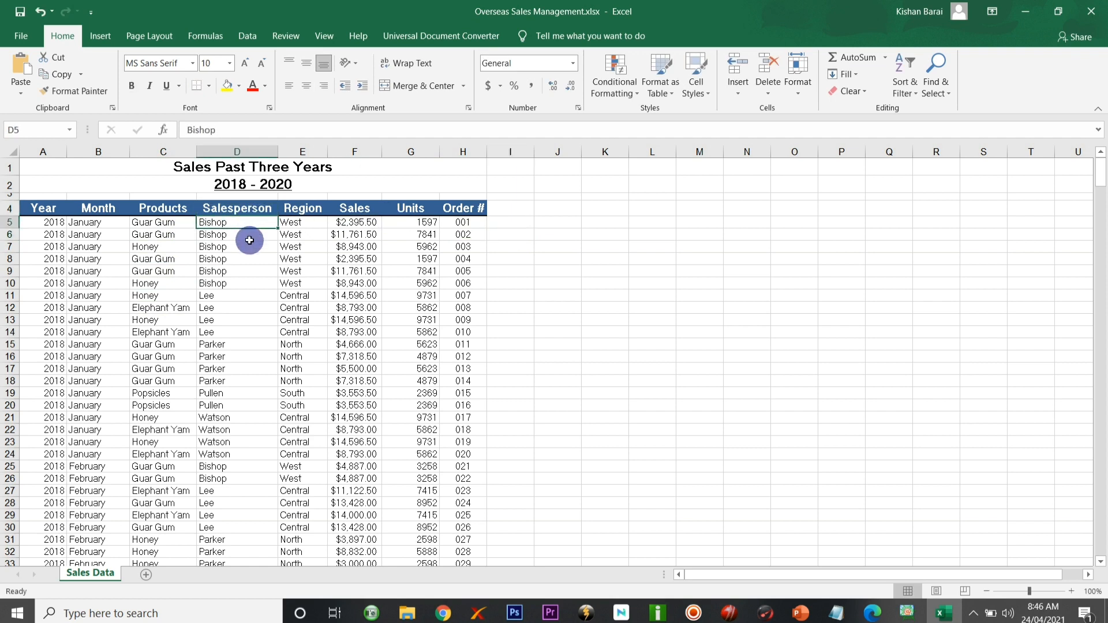
{"action": "left_click", "coordinate": [248, 235]}
{"action": "left_click", "coordinate": [558, 241]}
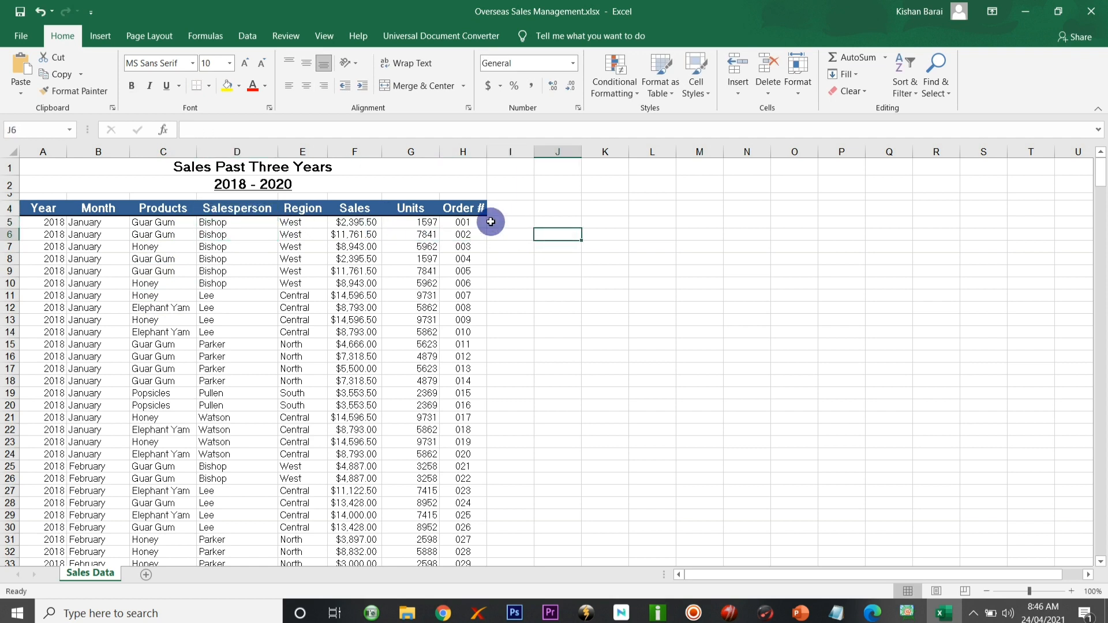
{"action": "left_click", "coordinate": [303, 223]}
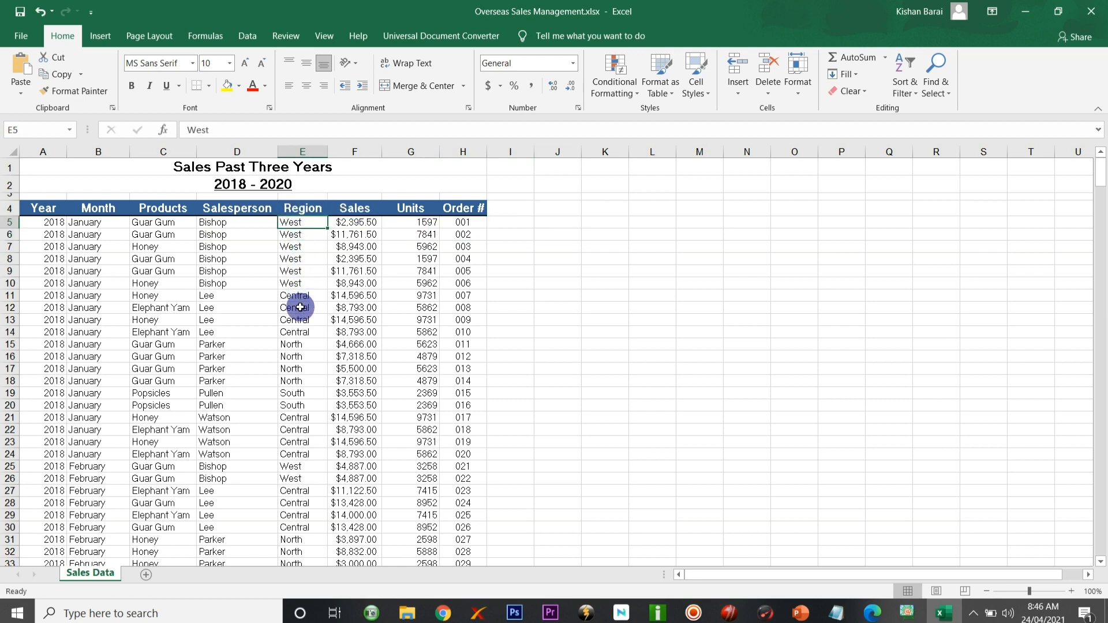
{"action": "left_click", "coordinate": [358, 222]}
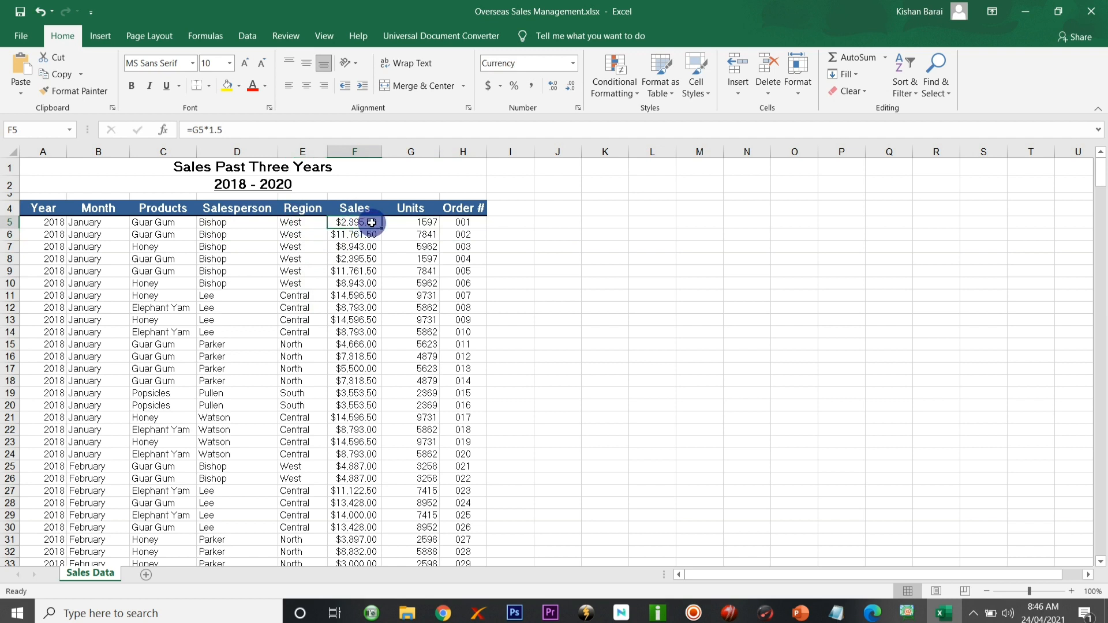
{"action": "left_click", "coordinate": [425, 222]}
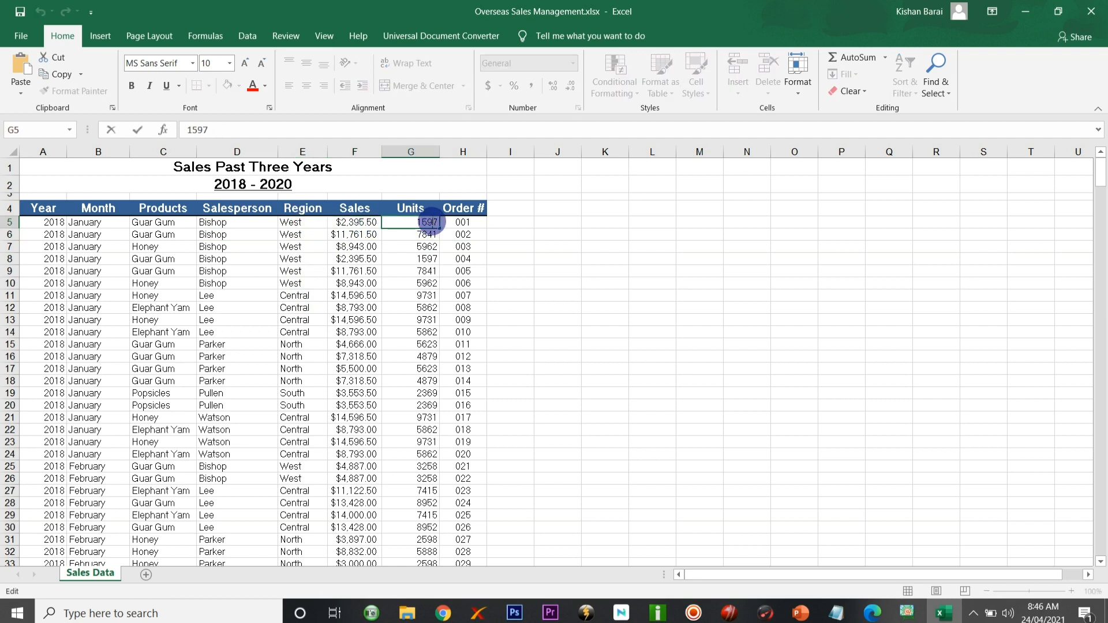
{"action": "double_click", "coordinate": [366, 222]}
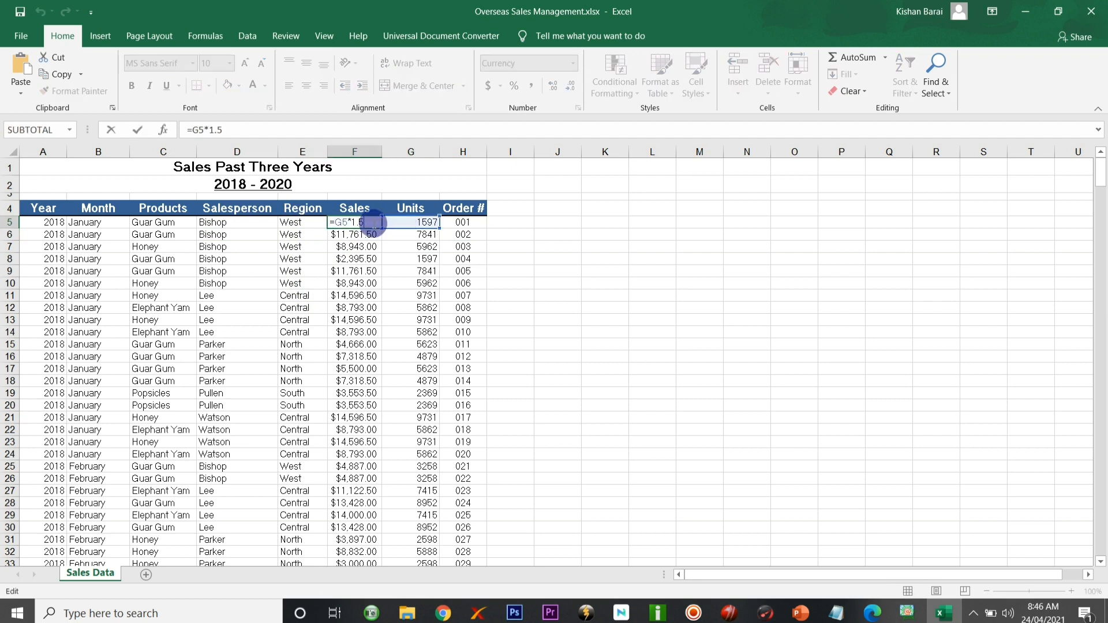
{"action": "key", "text": "Escape"}
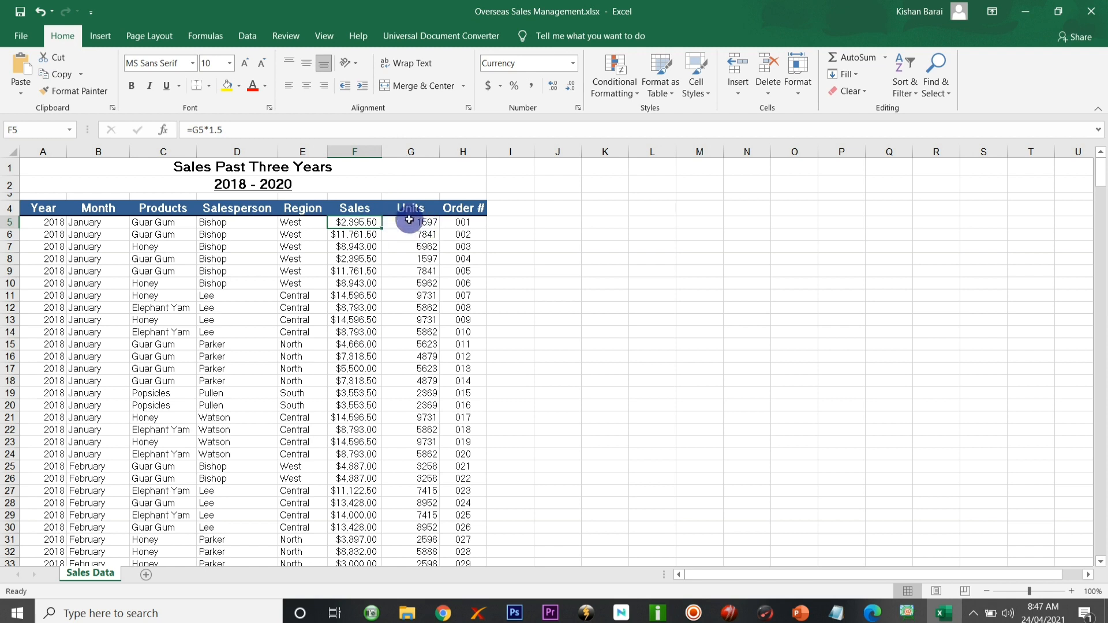
{"action": "left_click", "coordinate": [507, 225]}
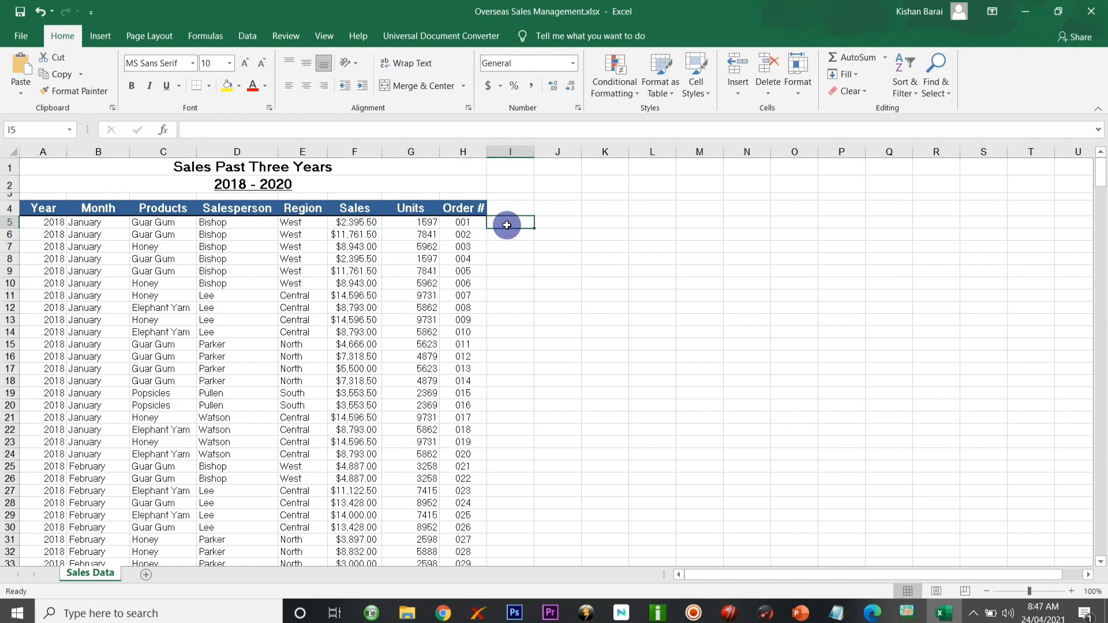
{"action": "left_click", "coordinate": [539, 236]}
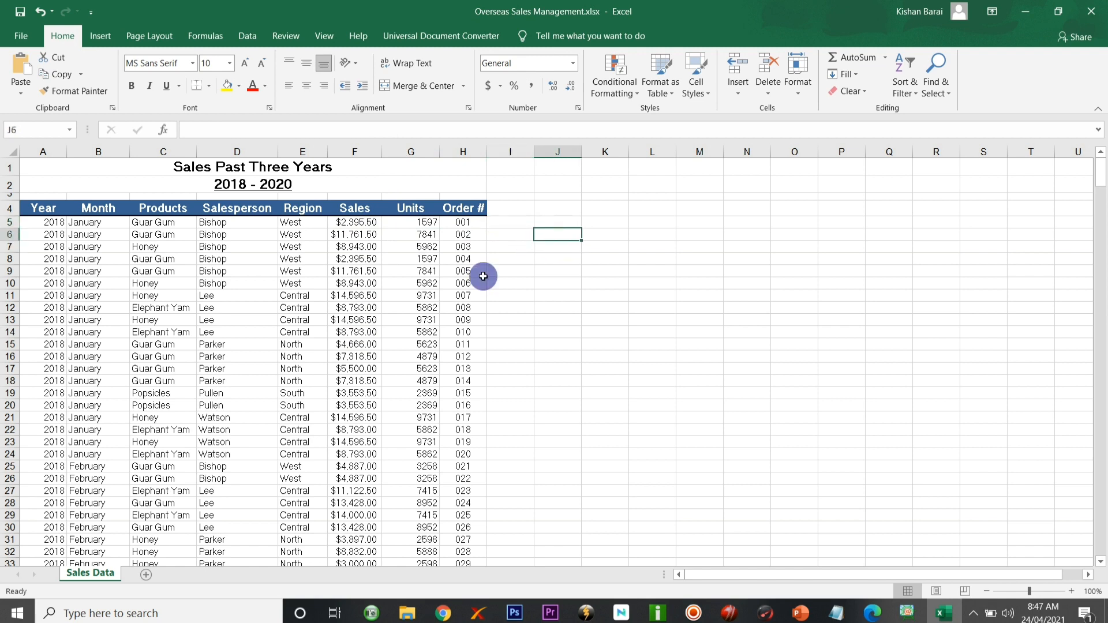
{"action": "scroll", "coordinate": [479, 392], "scroll_direction": "down", "scroll_amount": 20}
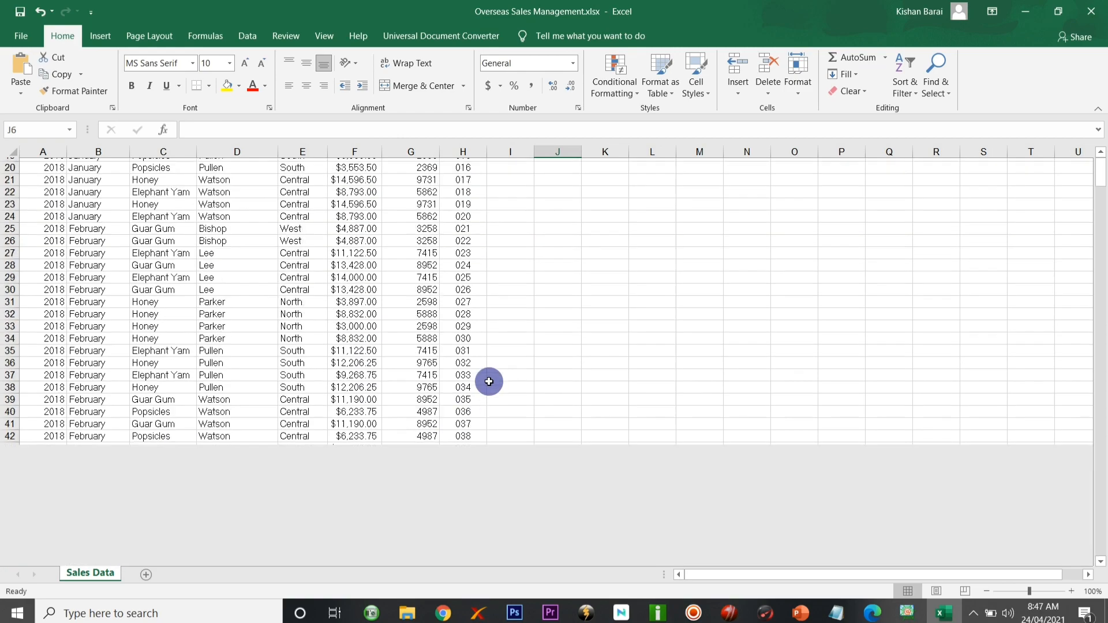
{"action": "scroll", "coordinate": [489, 381], "scroll_direction": "down", "scroll_amount": 20}
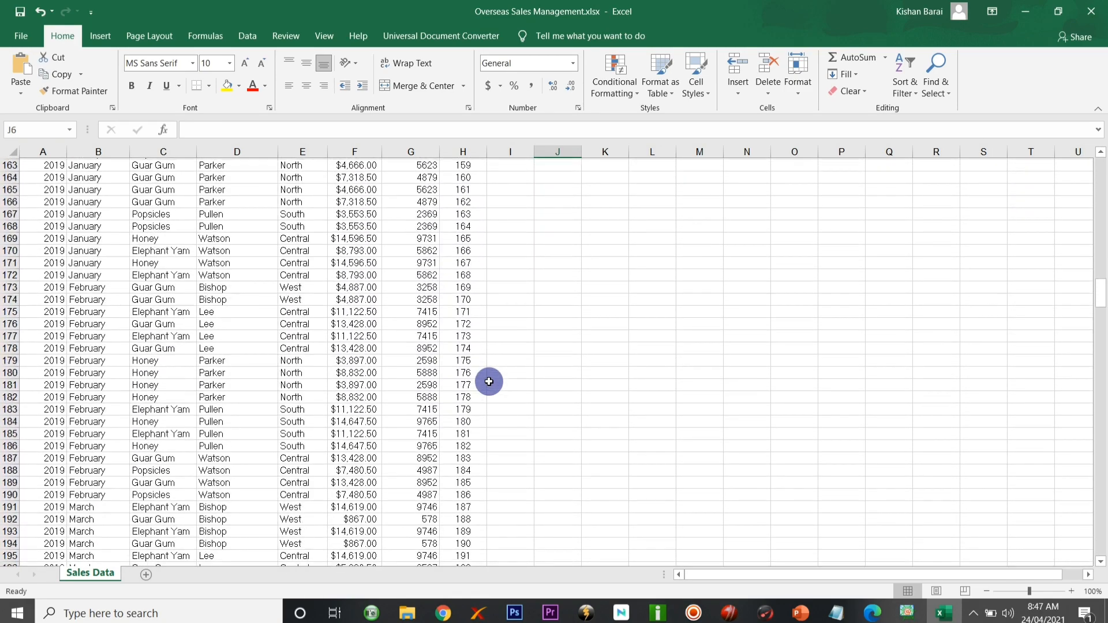
{"action": "scroll", "coordinate": [488, 381], "scroll_direction": "up", "scroll_amount": 20}
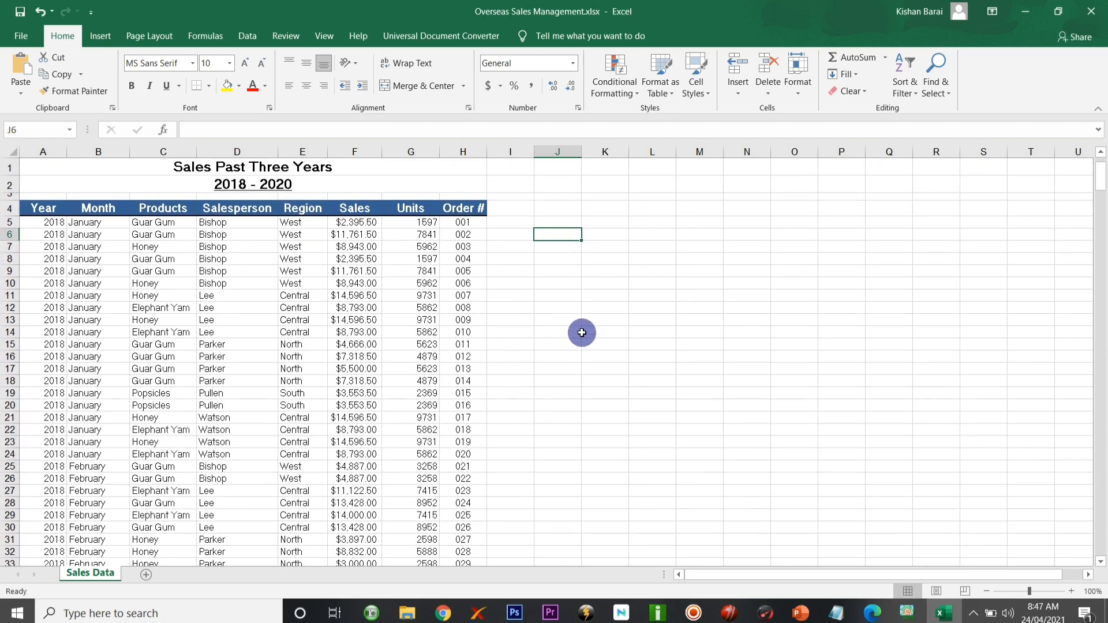
{"action": "left_click", "coordinate": [588, 319]}
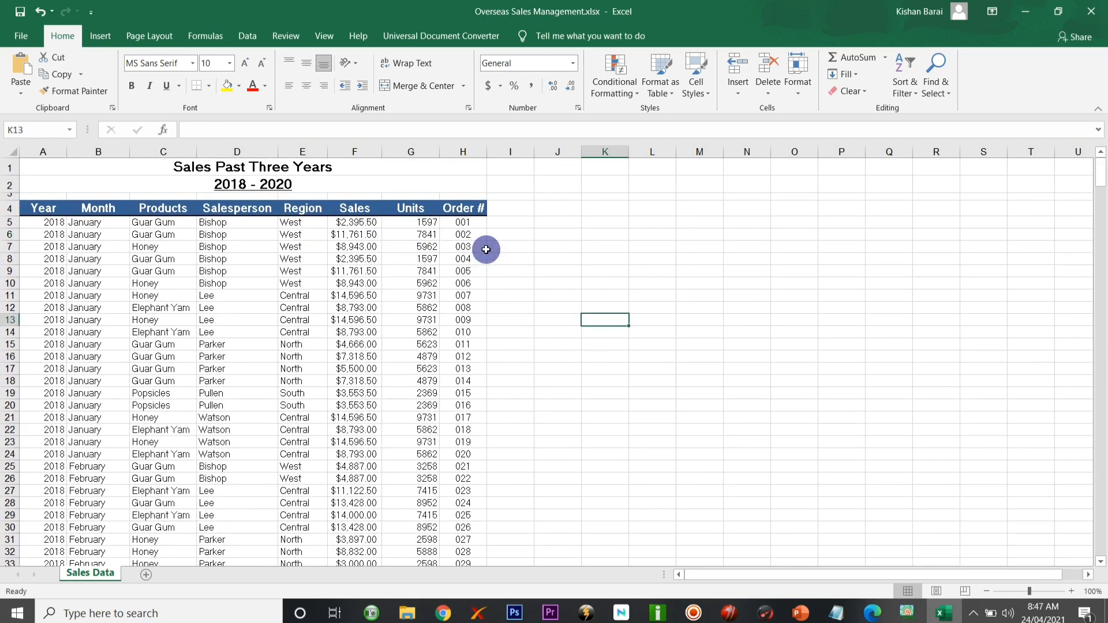
{"action": "left_click", "coordinate": [588, 285]}
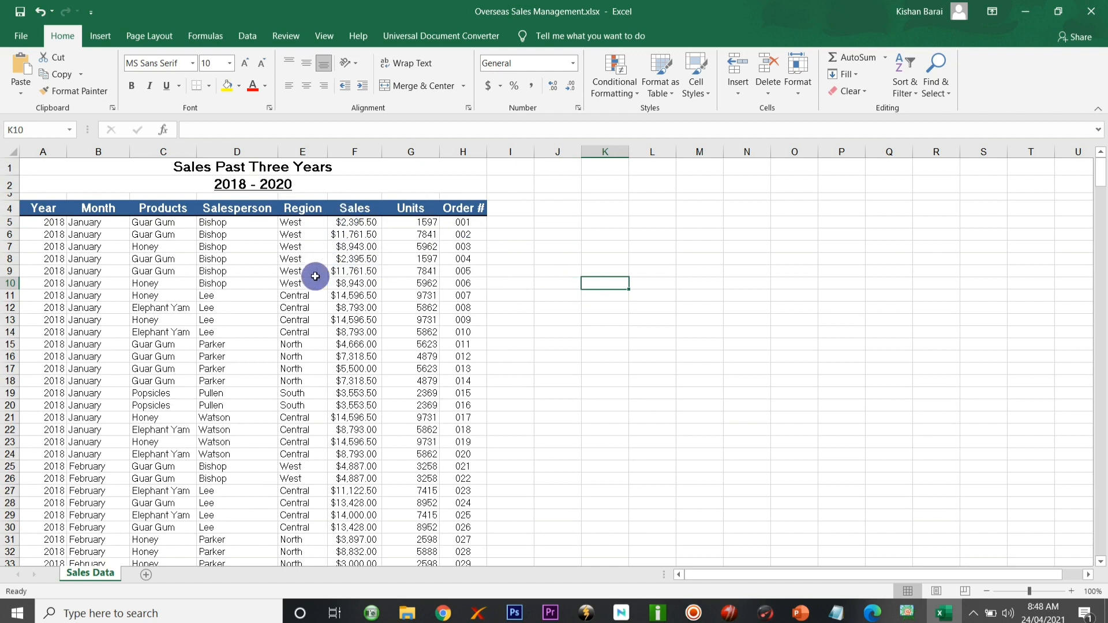
{"action": "left_click", "coordinate": [234, 309]}
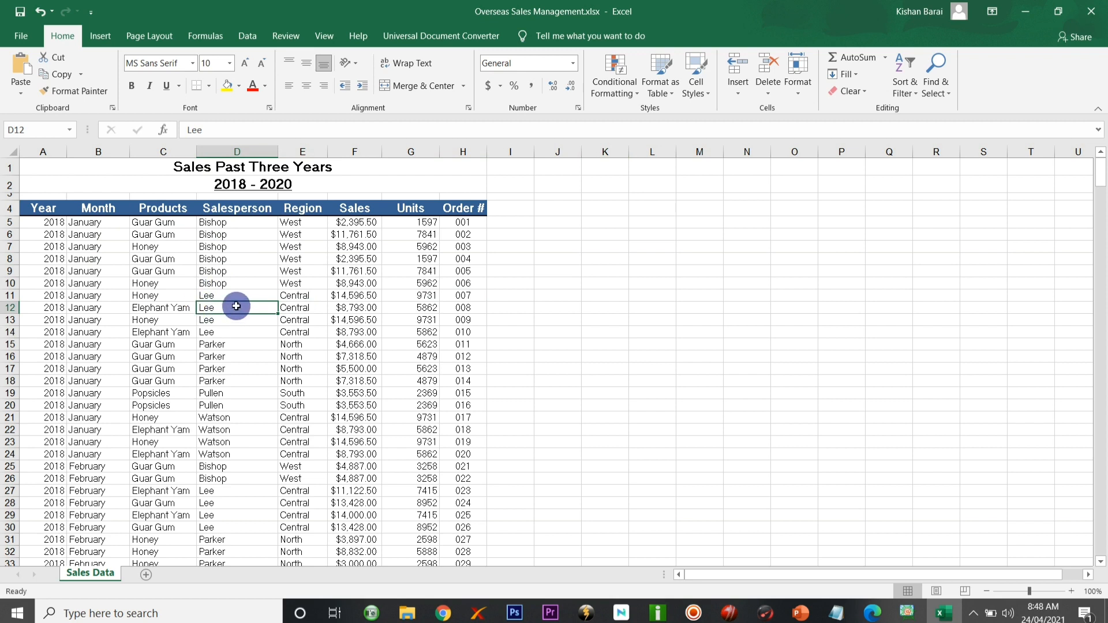
Format A4:H448 as a table with headers, using the blue style in the first Medium row, and widen the Sales column.
{"action": "left_click", "coordinate": [235, 281]}
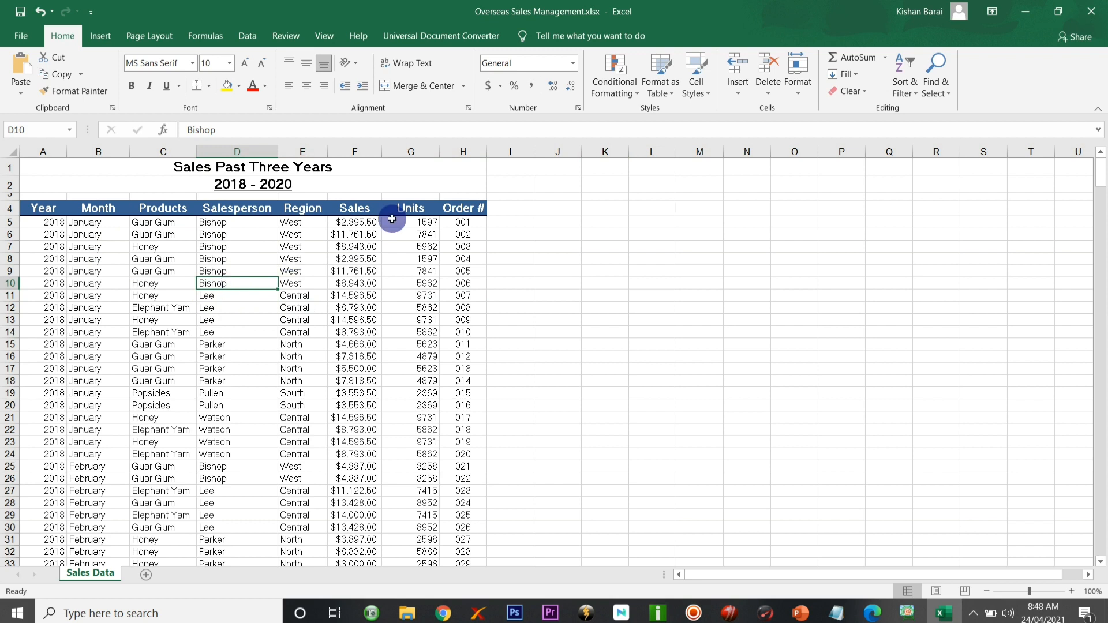
{"action": "left_click", "coordinate": [667, 99]}
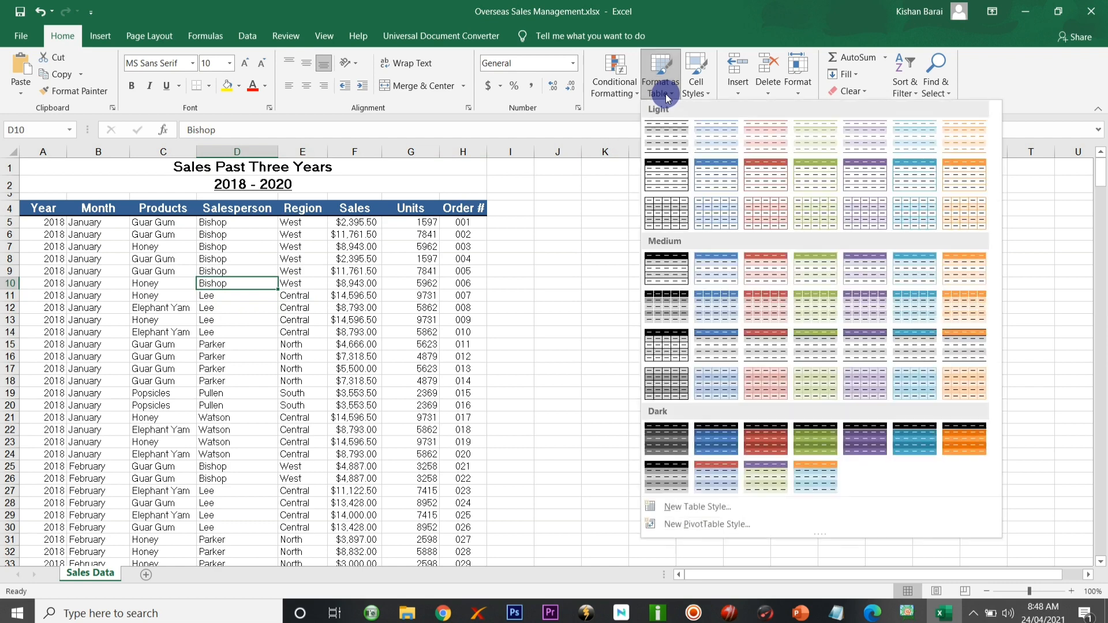
{"action": "left_click", "coordinate": [715, 270]}
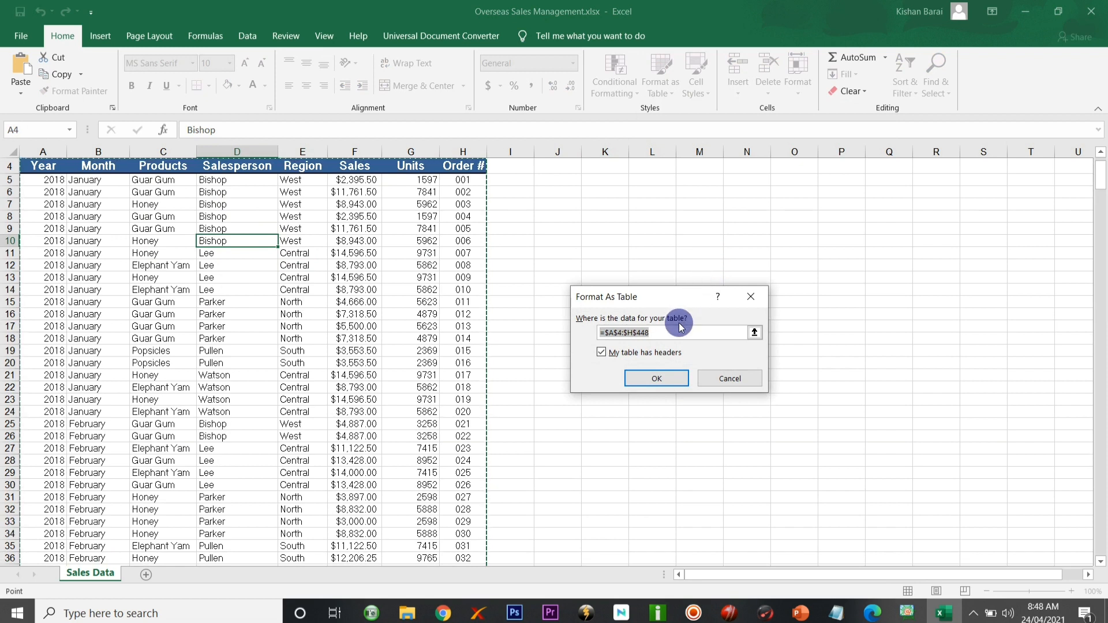
{"action": "left_click", "coordinate": [653, 381]}
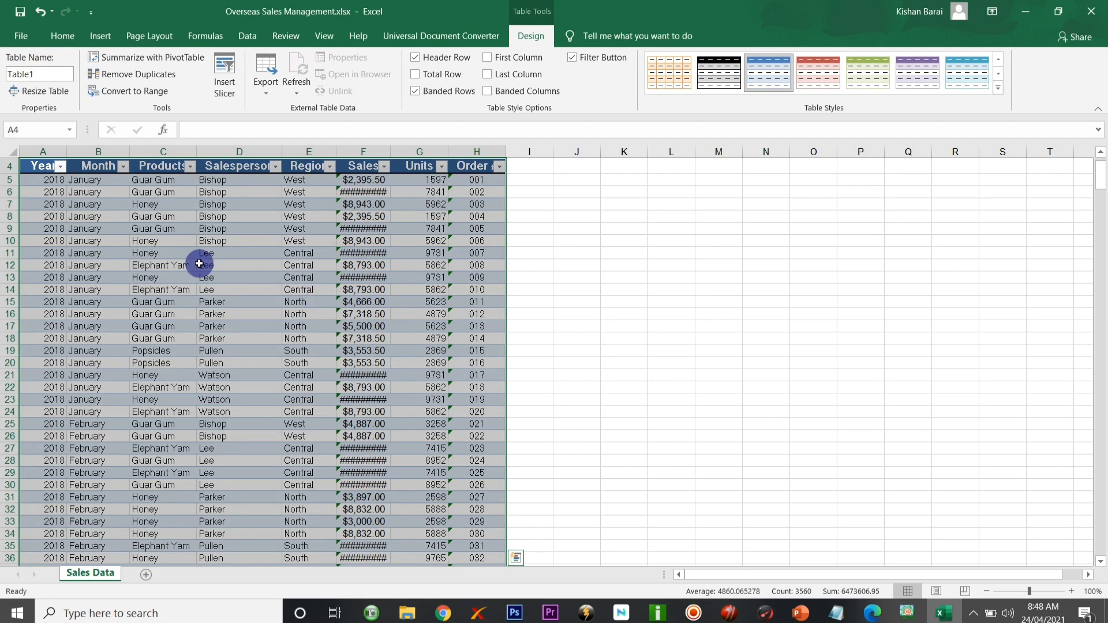
{"action": "left_click_drag", "start_coordinate": [394, 146], "coordinate": [406, 146]}
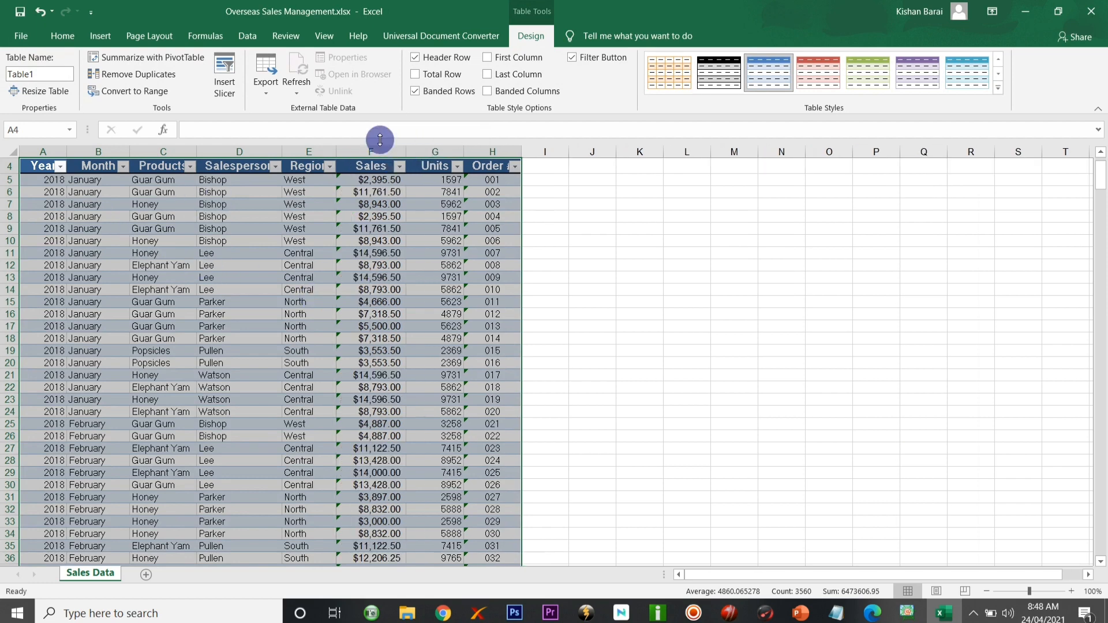
Name the new table OverseasSalesMGT.
{"action": "left_click", "coordinate": [43, 73]}
{"action": "key", "text": "BackSpace"}
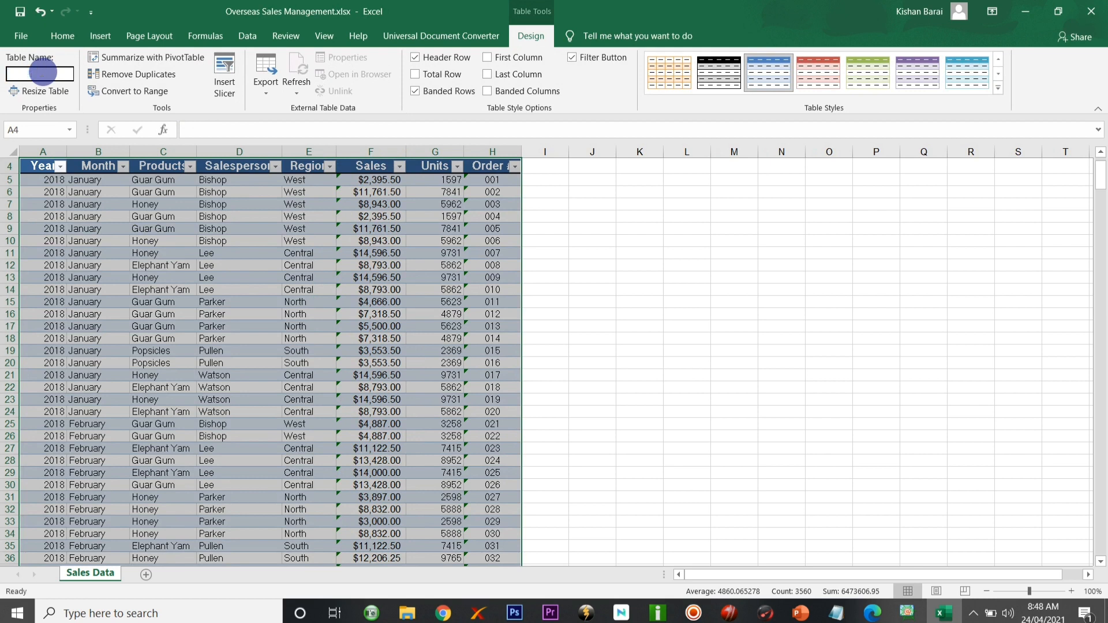
{"action": "type", "text": "Ov"}
{"action": "type", "text": "erseasSalesMG"}
{"action": "type", "text": "Y"}
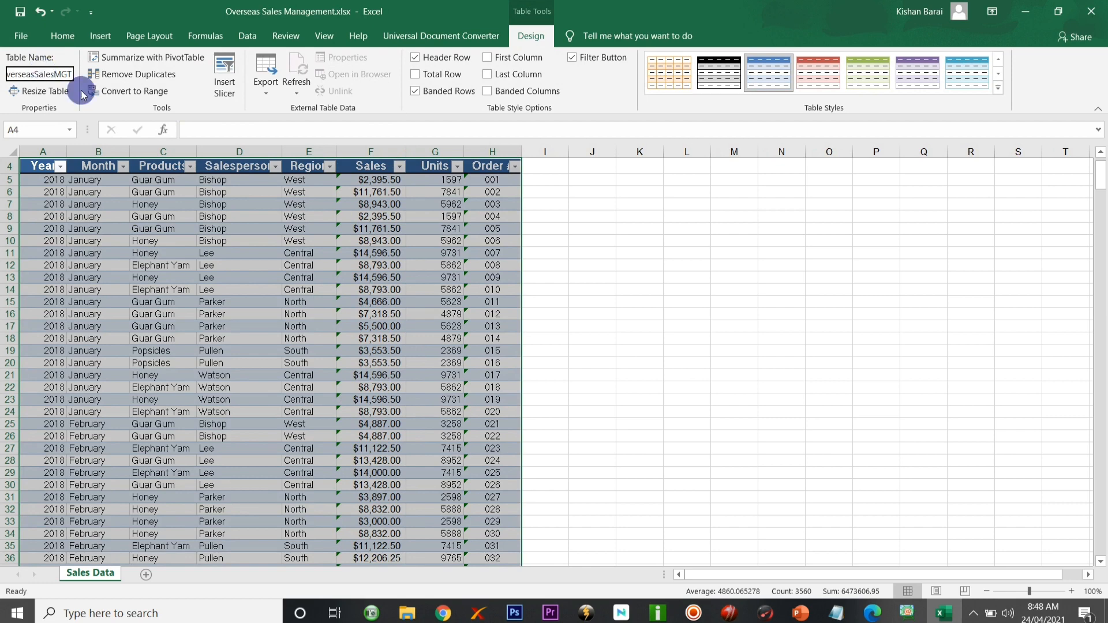
{"action": "key", "text": "Return"}
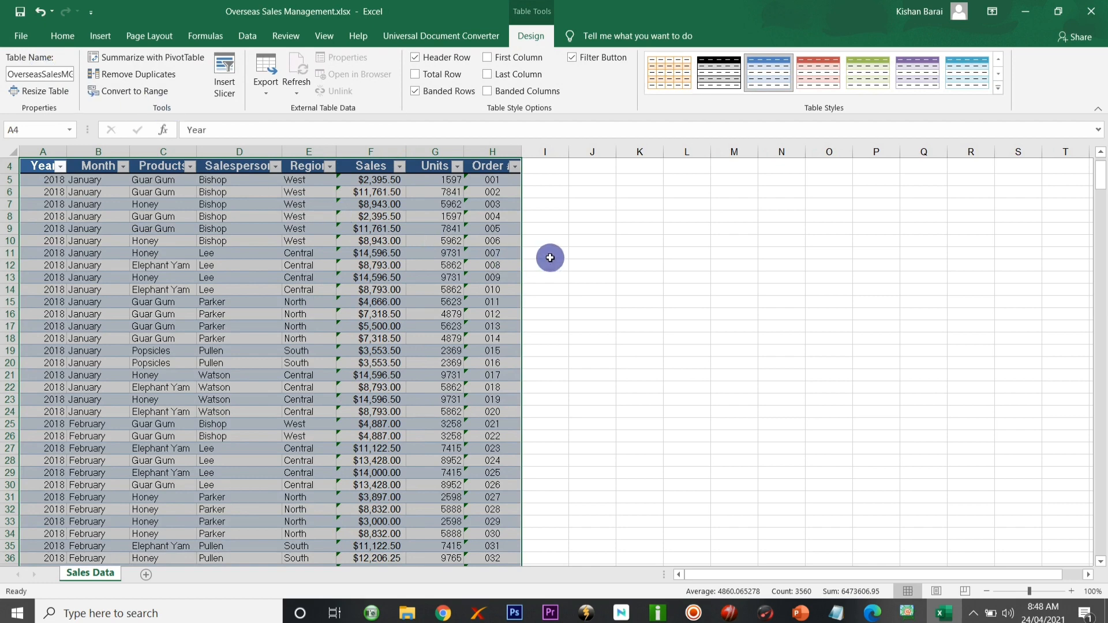
Insert a PivotTable on a new worksheet using the OverseasSalesMGT table as its source.
{"action": "left_click", "coordinate": [550, 258]}
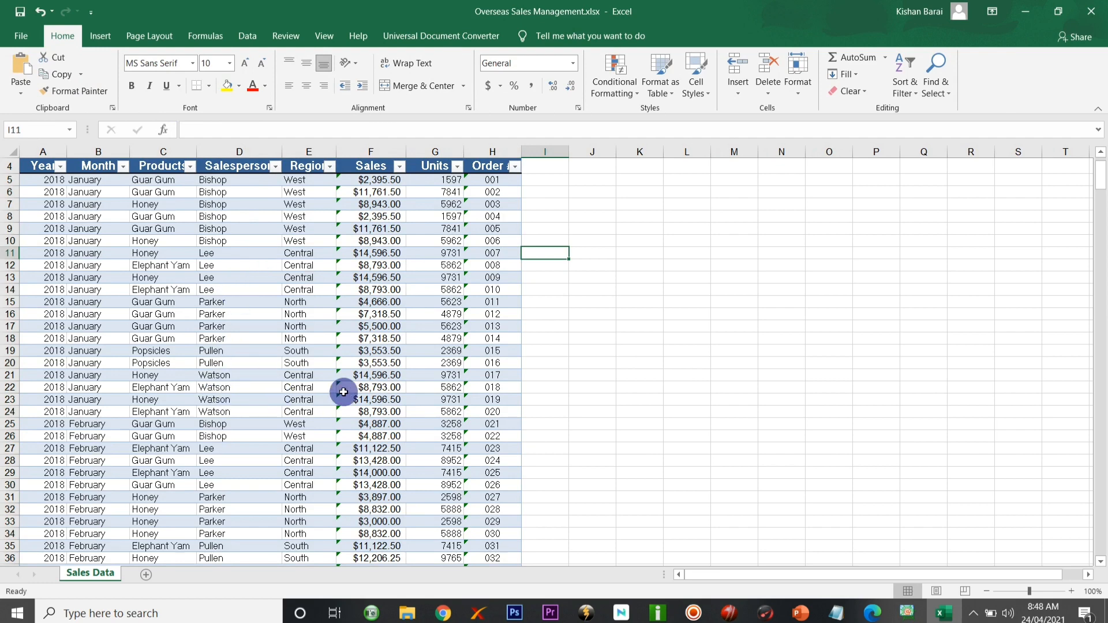
{"action": "scroll", "coordinate": [603, 375], "scroll_direction": "down", "scroll_amount": 8}
{"action": "scroll", "coordinate": [602, 375], "scroll_direction": "up", "scroll_amount": 9}
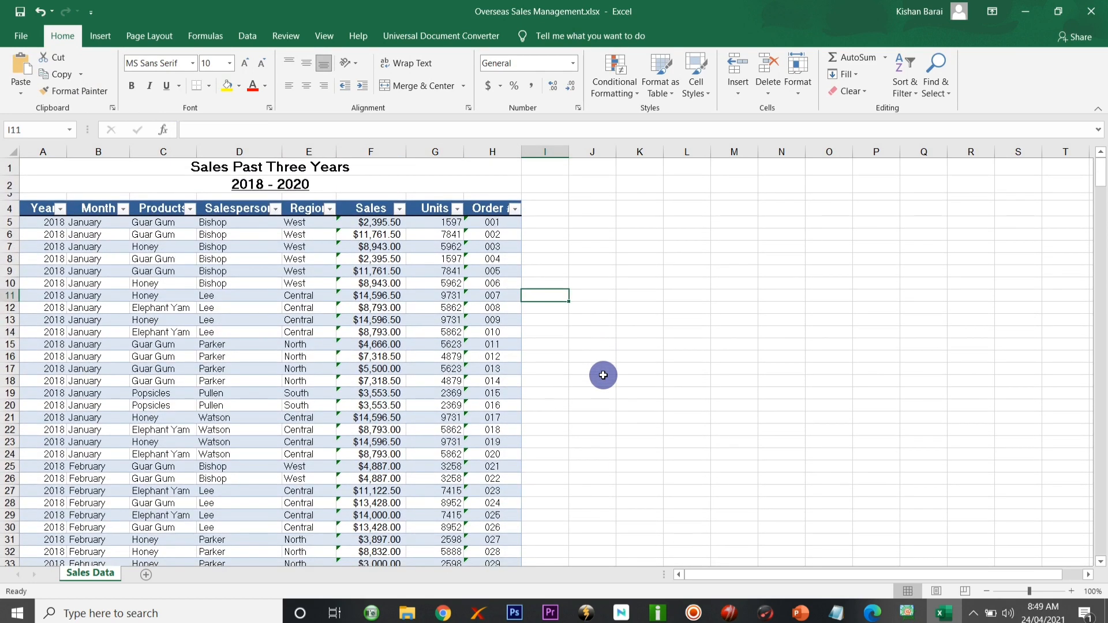
{"action": "left_click", "coordinate": [227, 318]}
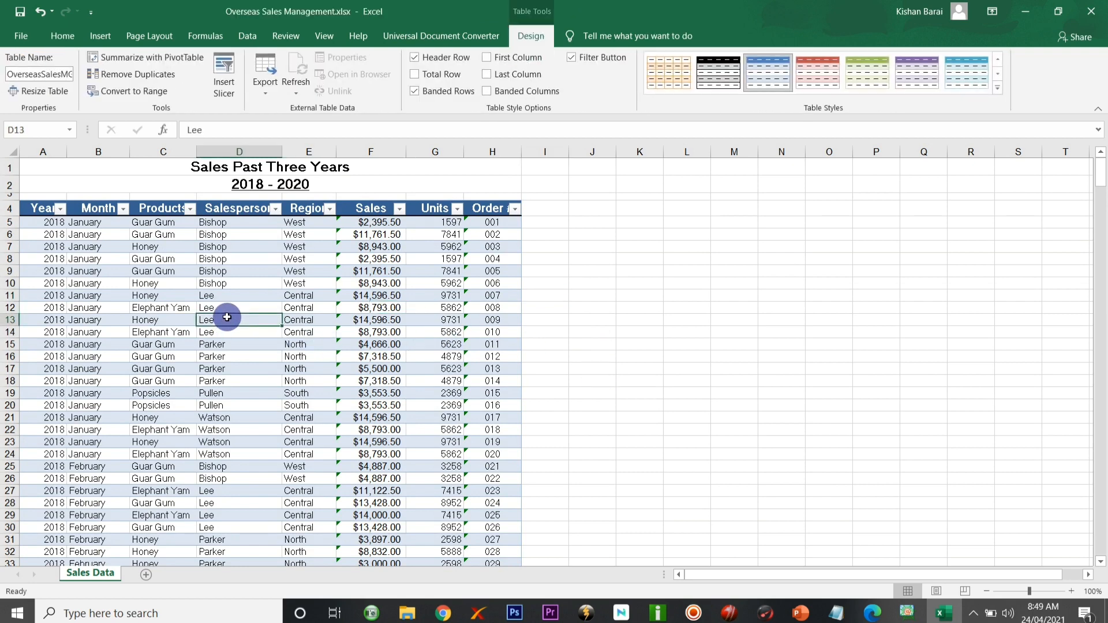
{"action": "left_click", "coordinate": [141, 318]}
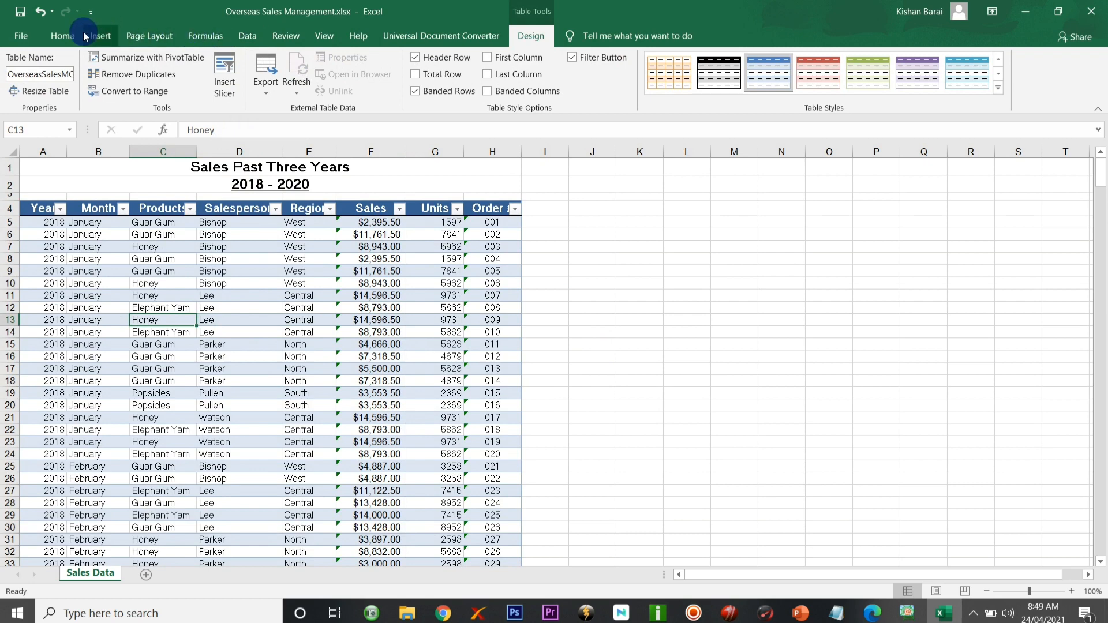
{"action": "left_click", "coordinate": [109, 38]}
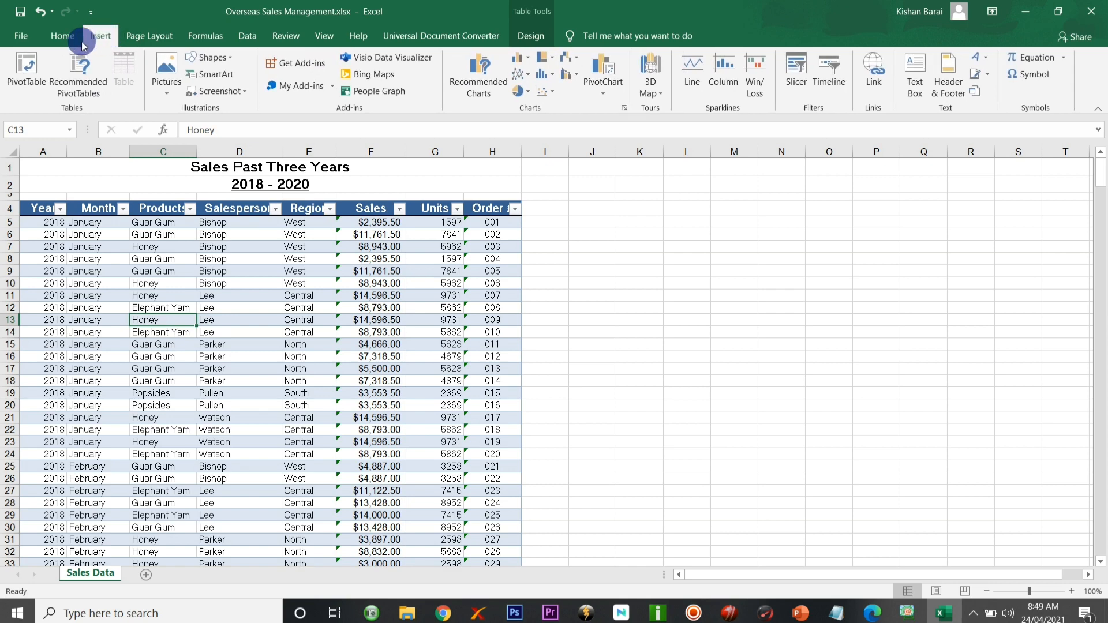
{"action": "left_click", "coordinate": [27, 91]}
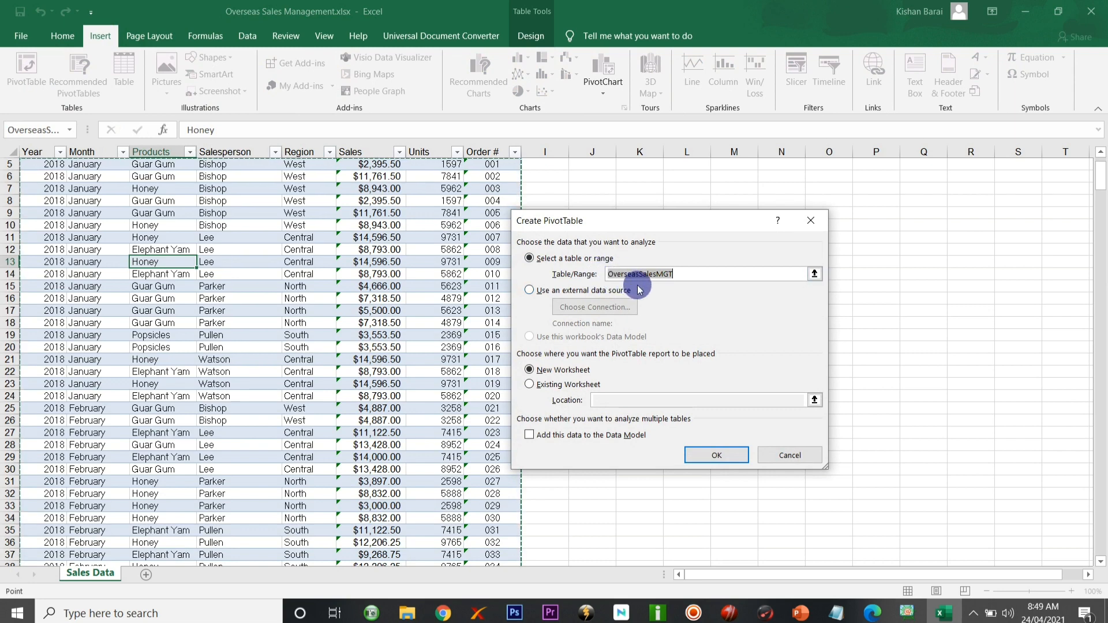
{"action": "left_click", "coordinate": [680, 274]}
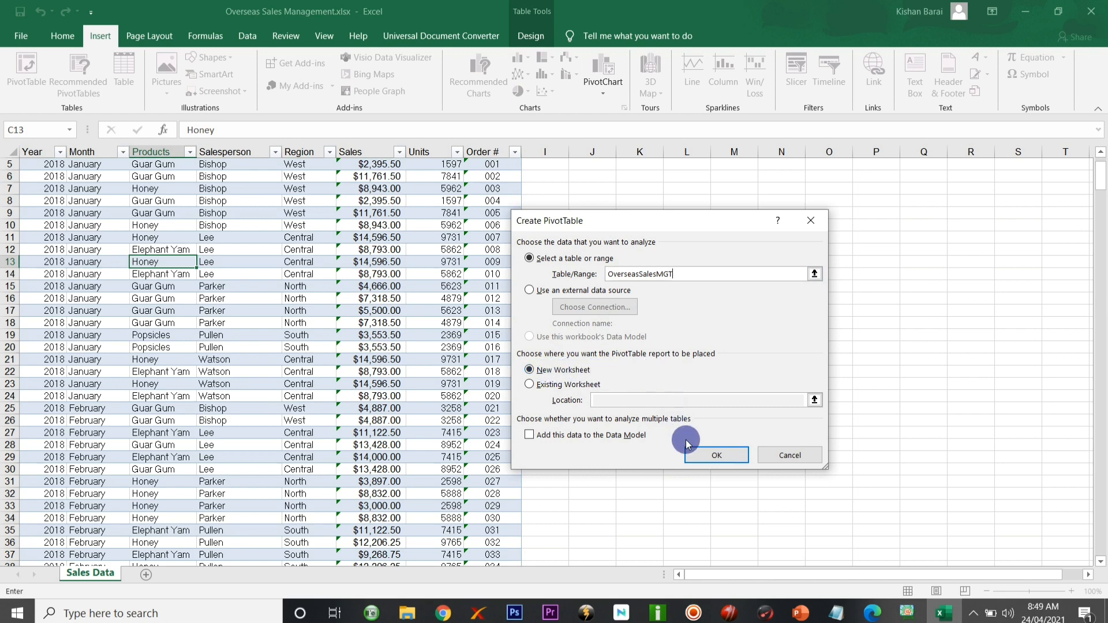
{"action": "left_click", "coordinate": [703, 459]}
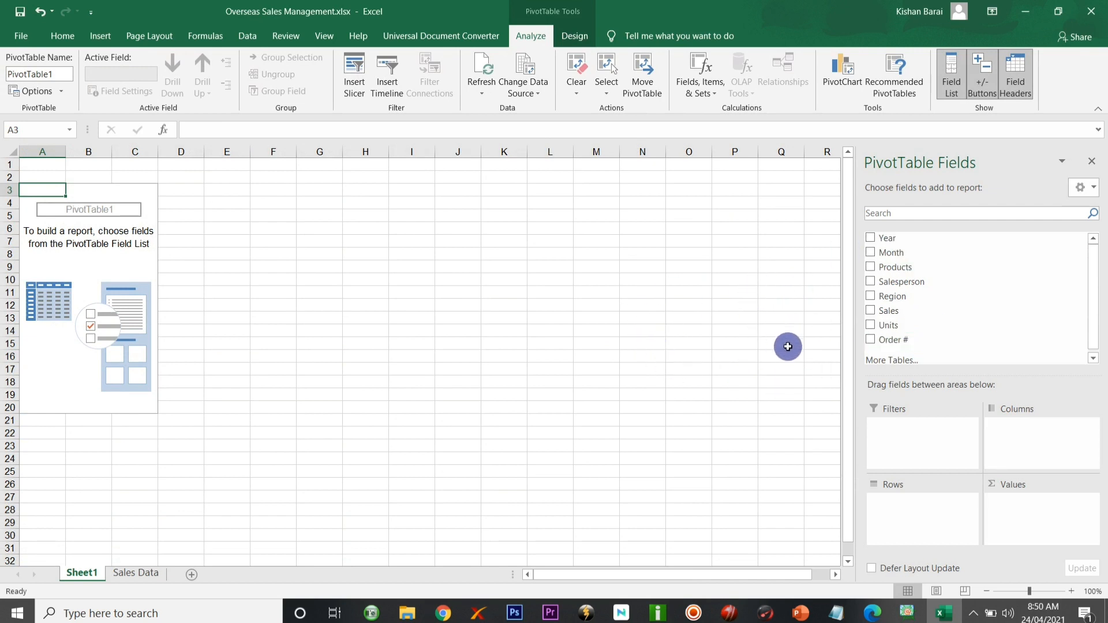
{"action": "scroll", "coordinate": [953, 244], "scroll_direction": "down", "scroll_amount": 1}
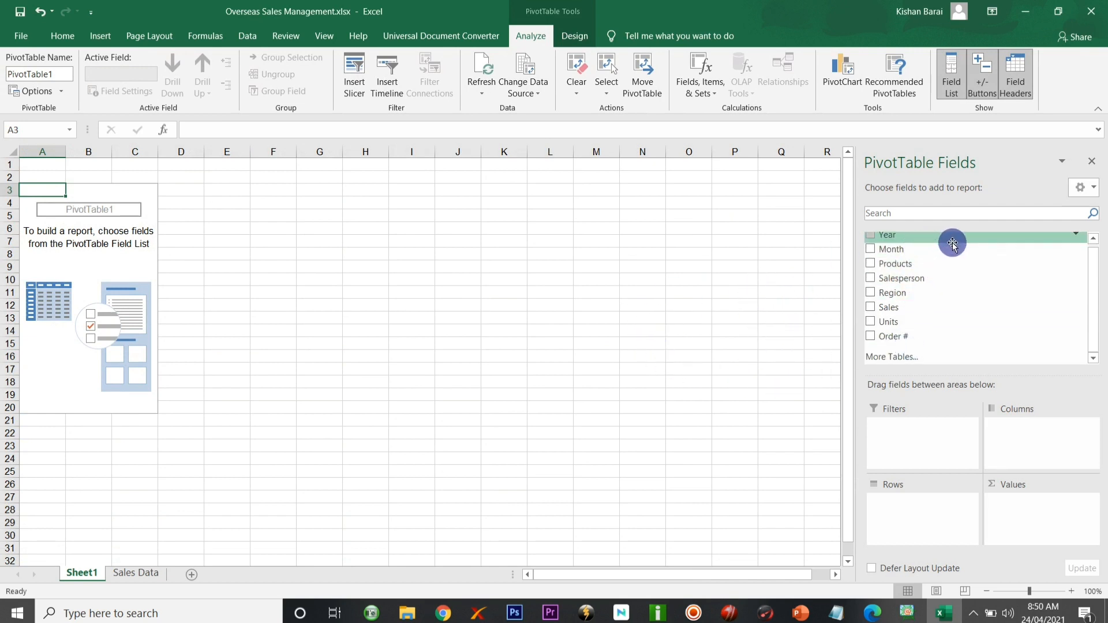
{"action": "scroll", "coordinate": [952, 244], "scroll_direction": "up", "scroll_amount": 1}
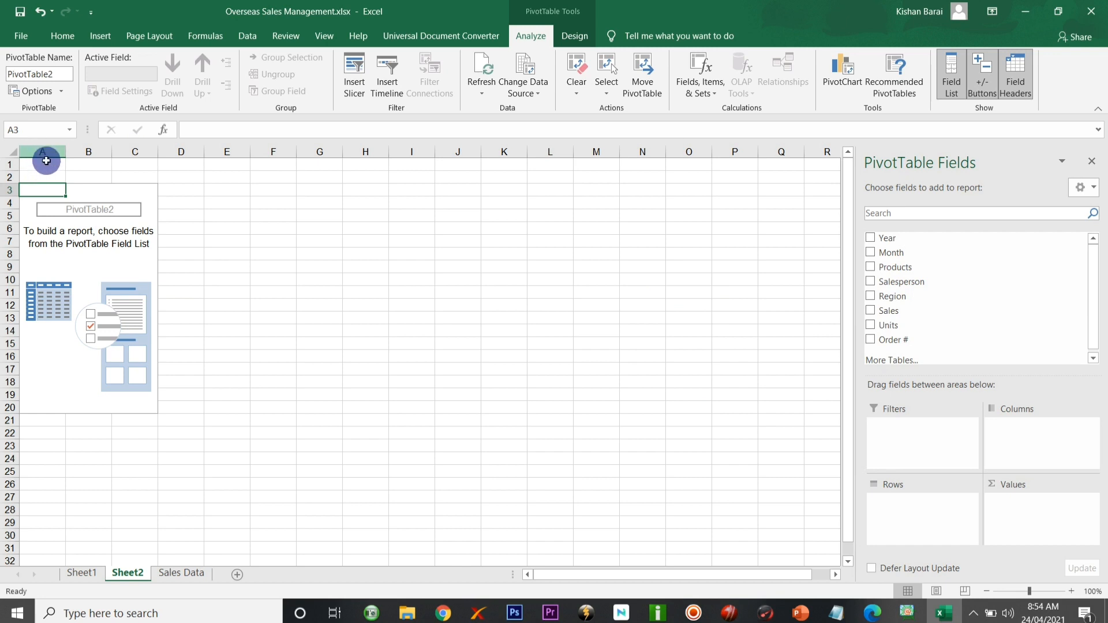
{"action": "left_click", "coordinate": [89, 155]}
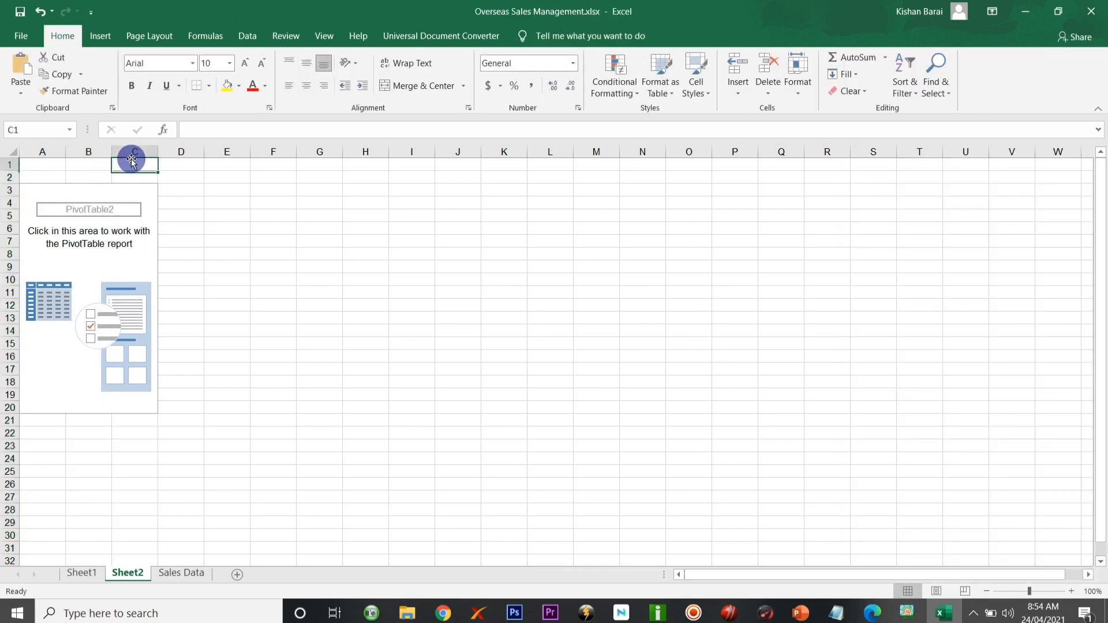
{"action": "left_click", "coordinate": [138, 153]}
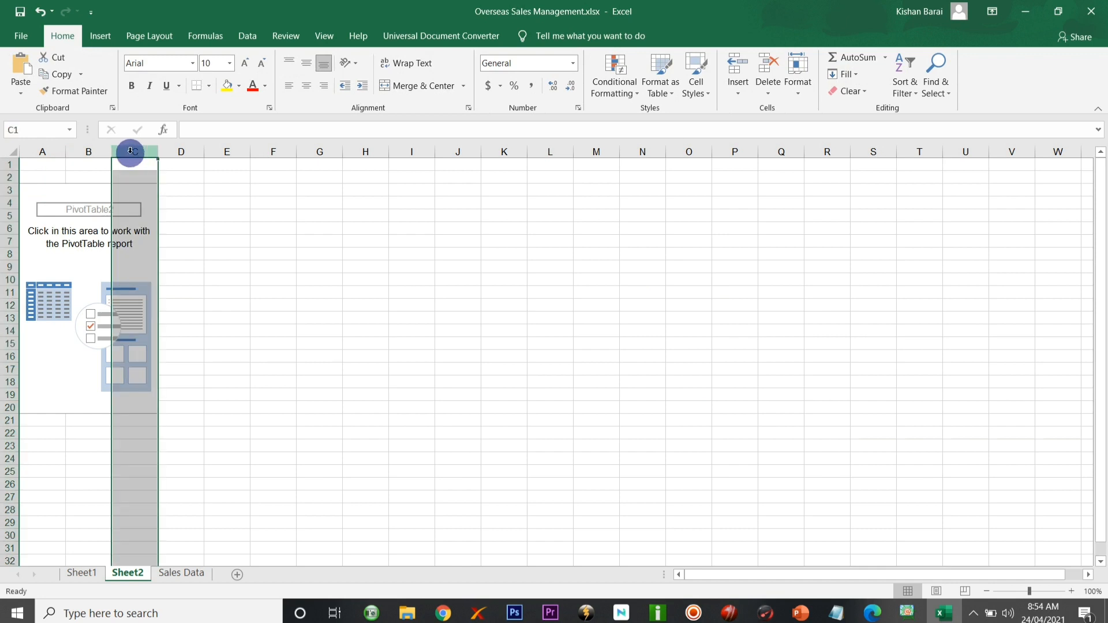
{"action": "left_click", "coordinate": [10, 164]}
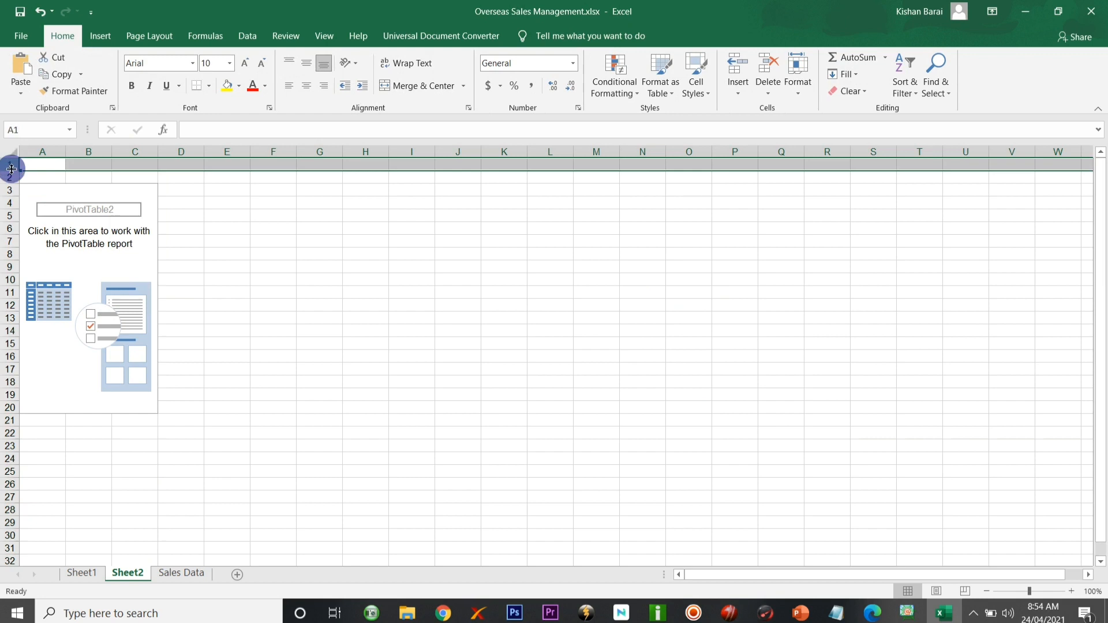
{"action": "left_click", "coordinate": [8, 178]}
Lay out the PivotTable on Sheet2 with Products as columns, Month as rows and the sum of Sales as values.
{"action": "left_click", "coordinate": [8, 191]}
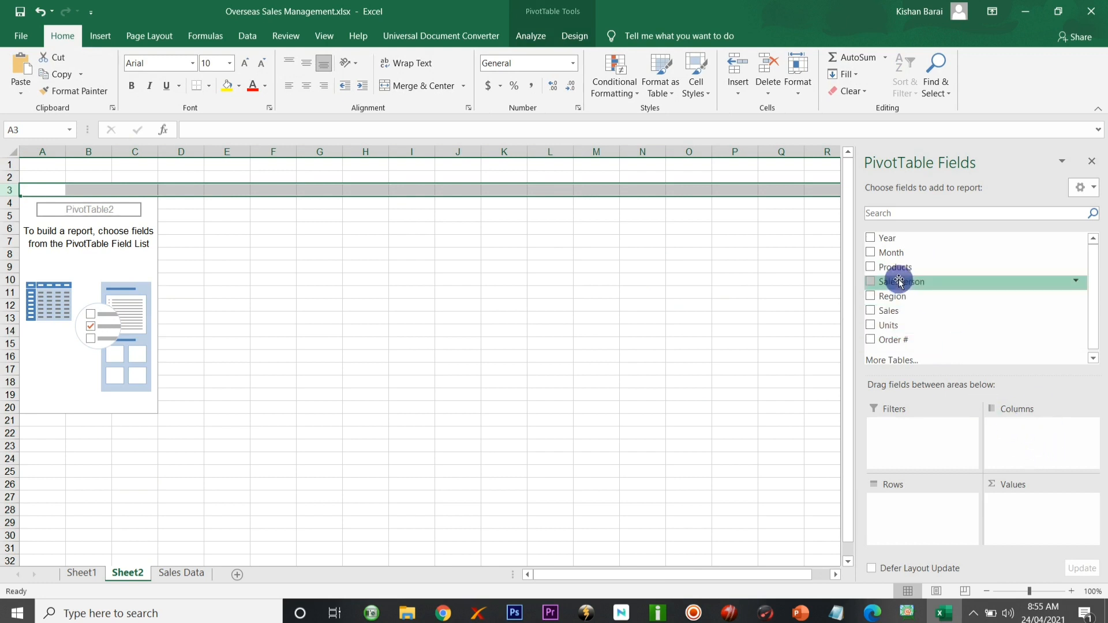
{"action": "left_click_drag", "start_coordinate": [900, 269], "coordinate": [1021, 438]}
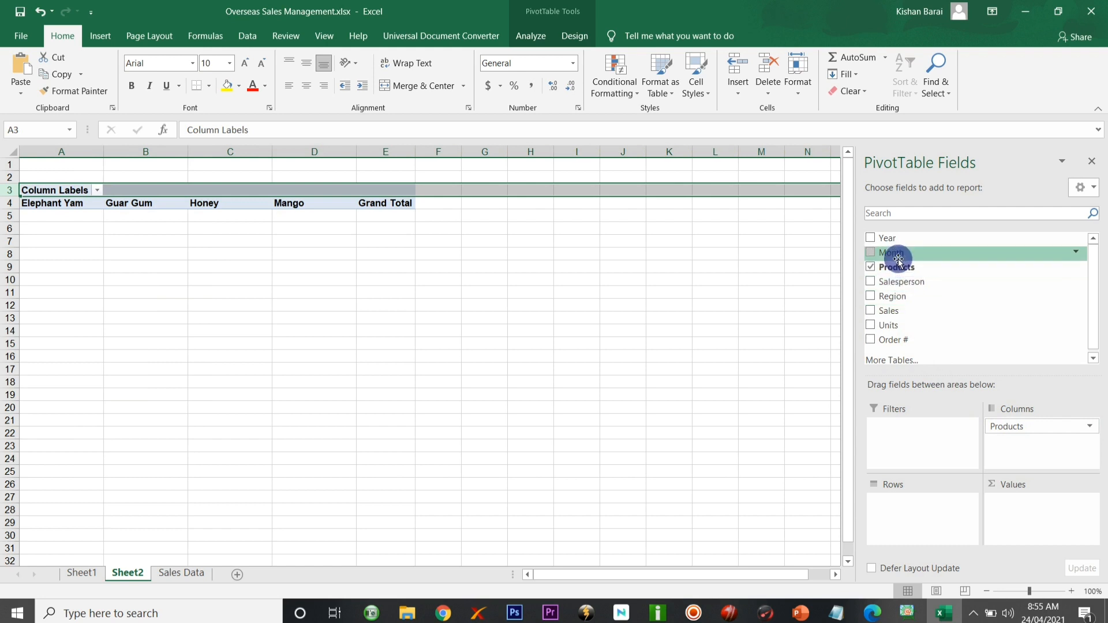
{"action": "left_click_drag", "start_coordinate": [894, 253], "coordinate": [905, 512]}
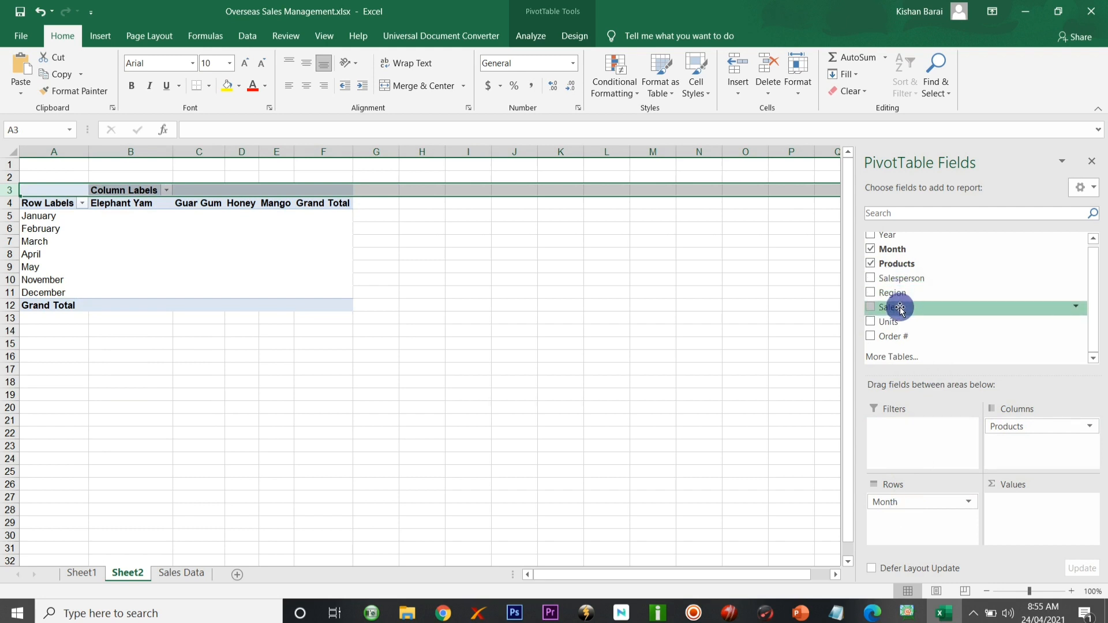
{"action": "left_click_drag", "start_coordinate": [900, 308], "coordinate": [1021, 513]}
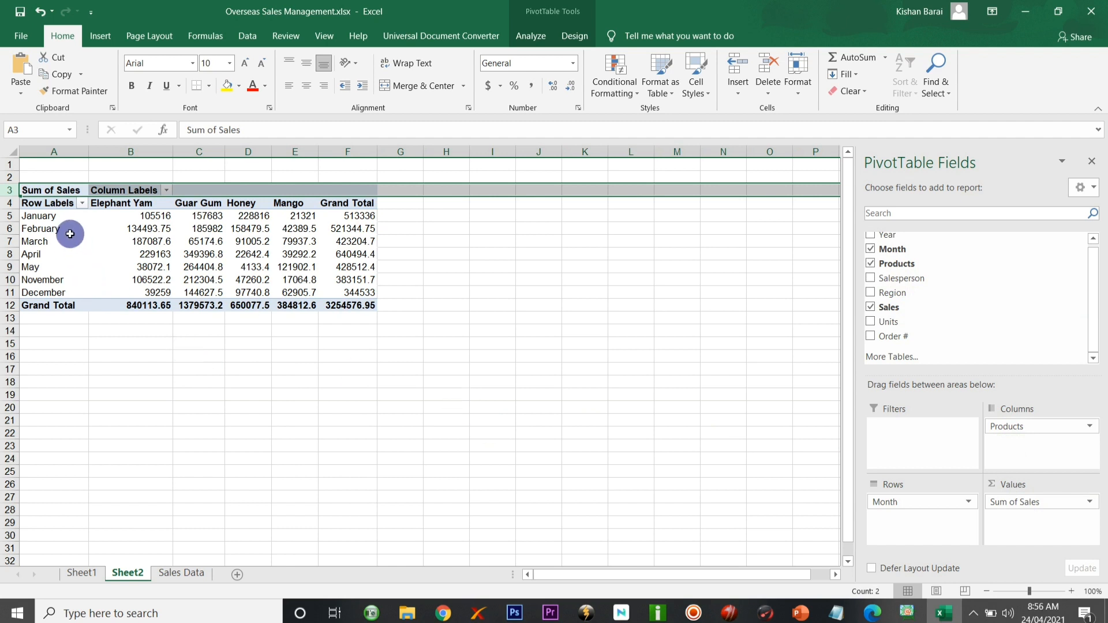
Examine the January sales of each product in the PivotTable and compare the summary with the source records on Sales Data.
{"action": "left_click", "coordinate": [132, 218]}
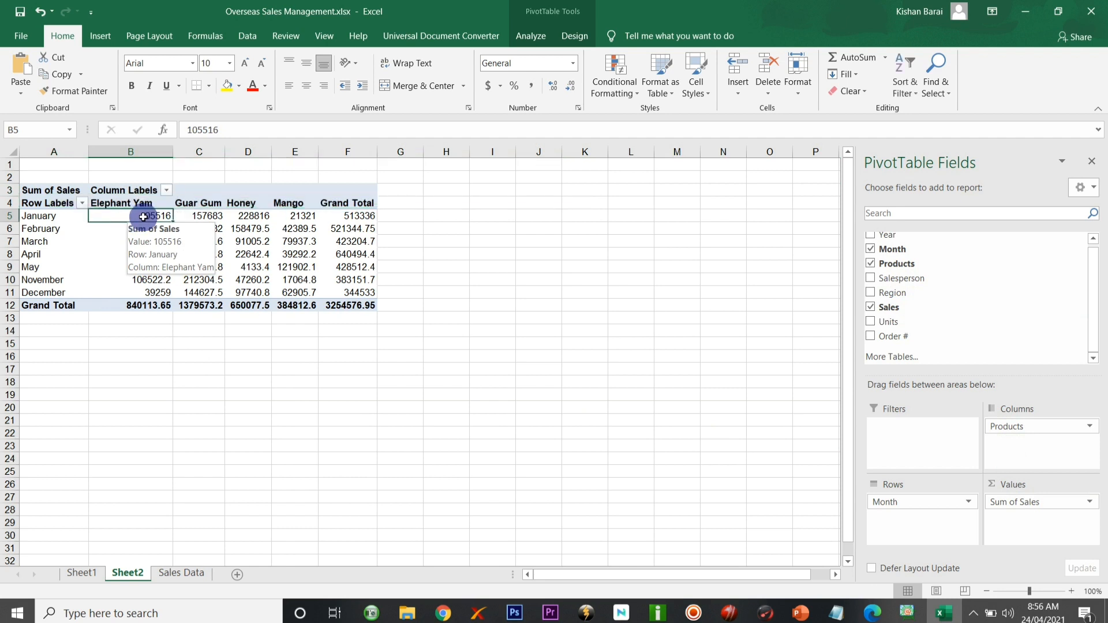
{"action": "left_click", "coordinate": [196, 214]}
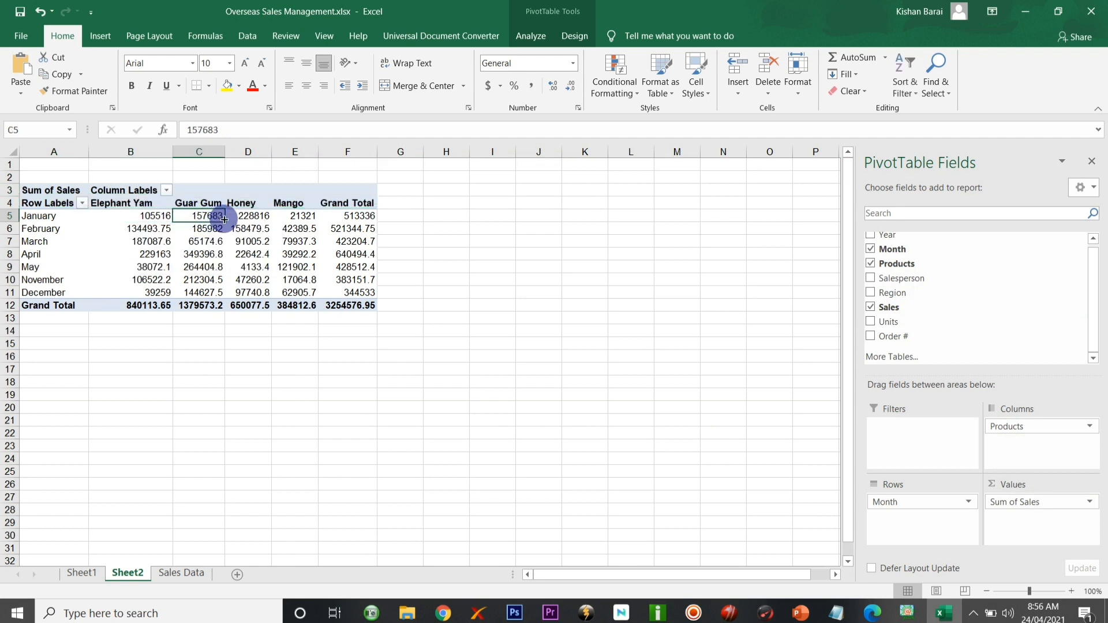
{"action": "left_click", "coordinate": [248, 217]}
{"action": "left_click", "coordinate": [296, 217]}
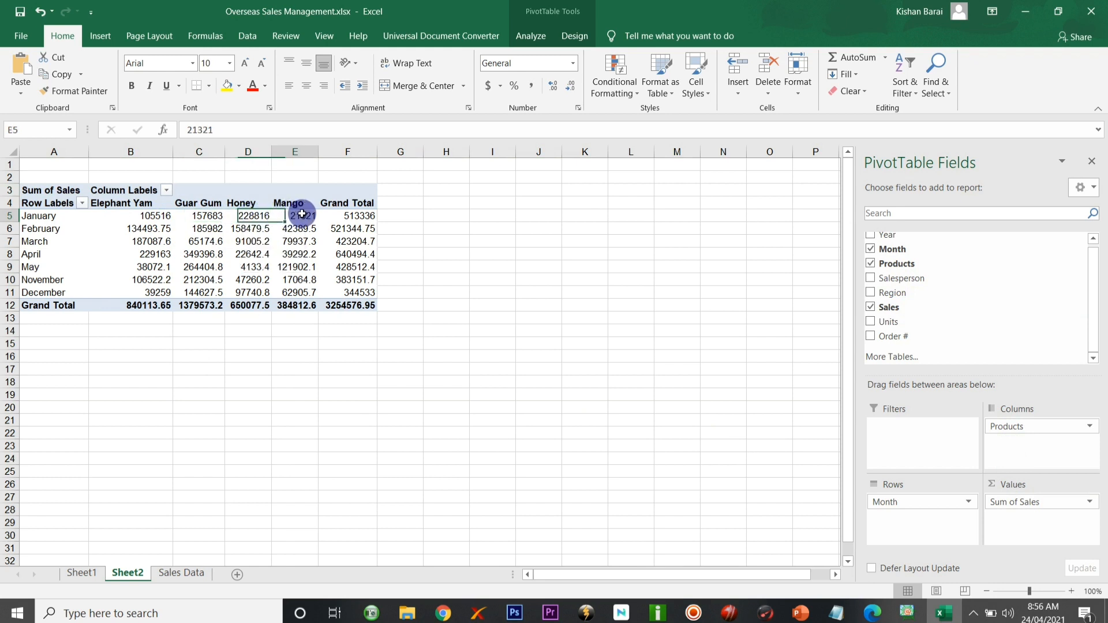
{"action": "left_click", "coordinate": [437, 226]}
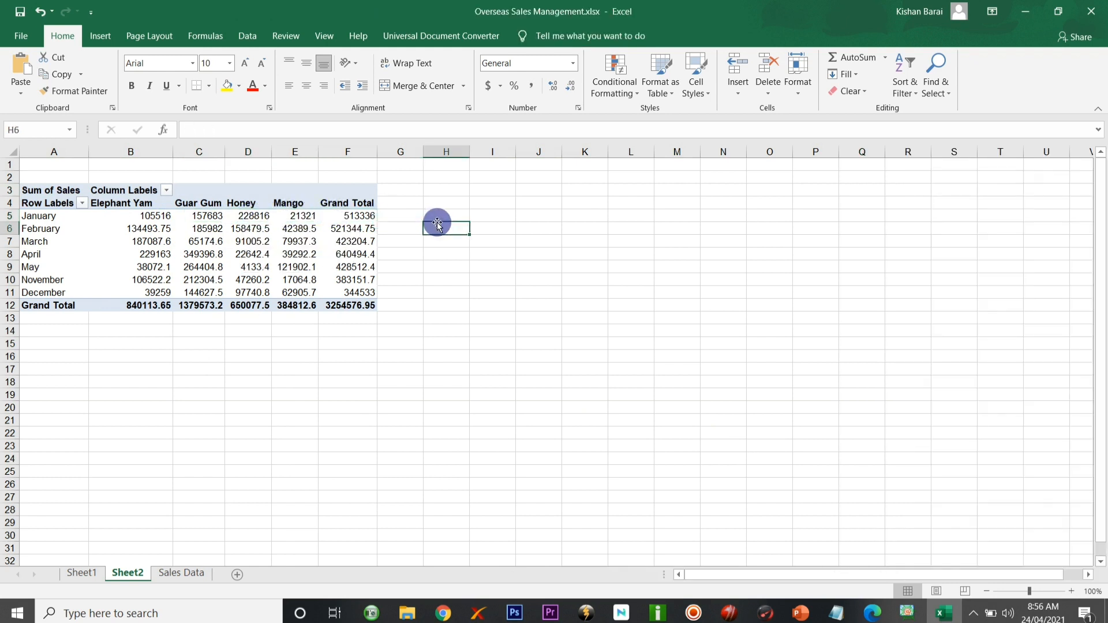
{"action": "left_click", "coordinate": [427, 304]}
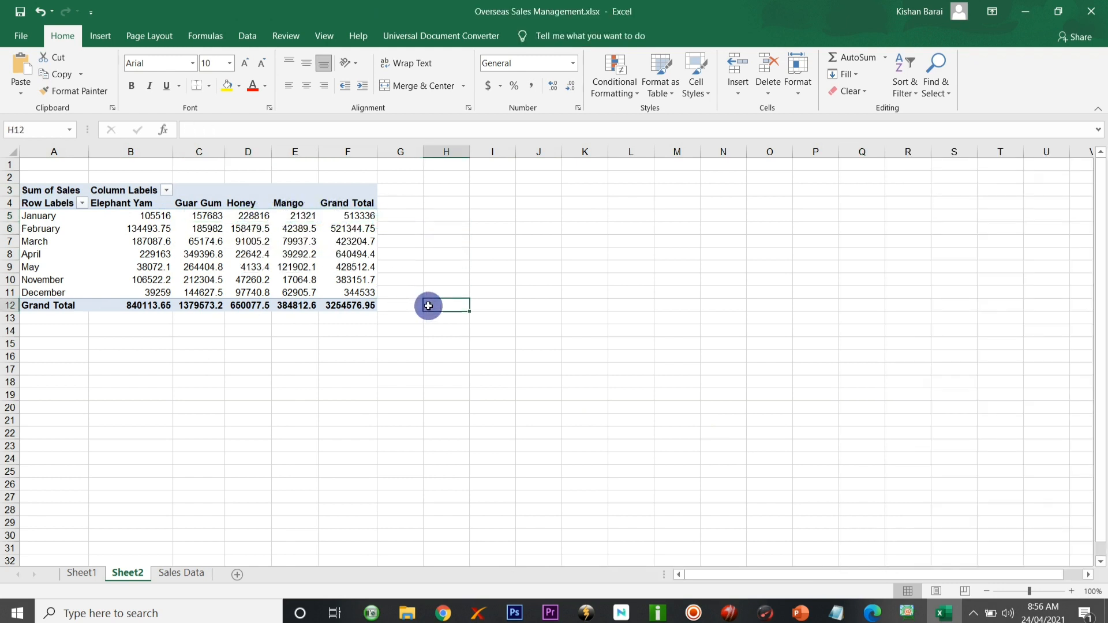
{"action": "left_click", "coordinate": [96, 573]}
{"action": "left_click", "coordinate": [119, 572]}
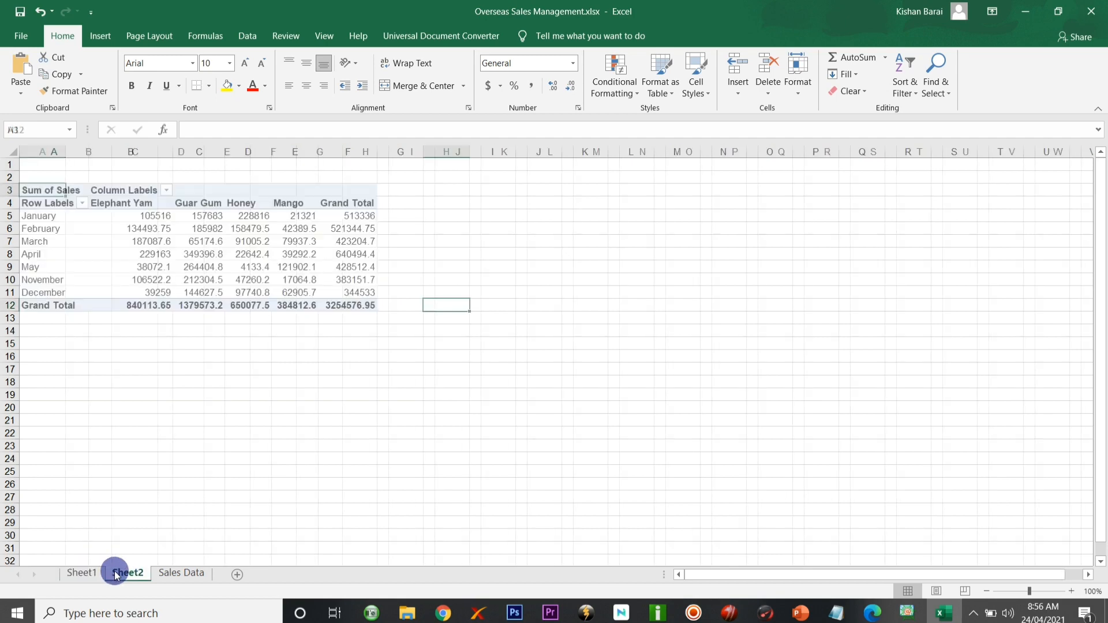
{"action": "left_click", "coordinate": [165, 573]}
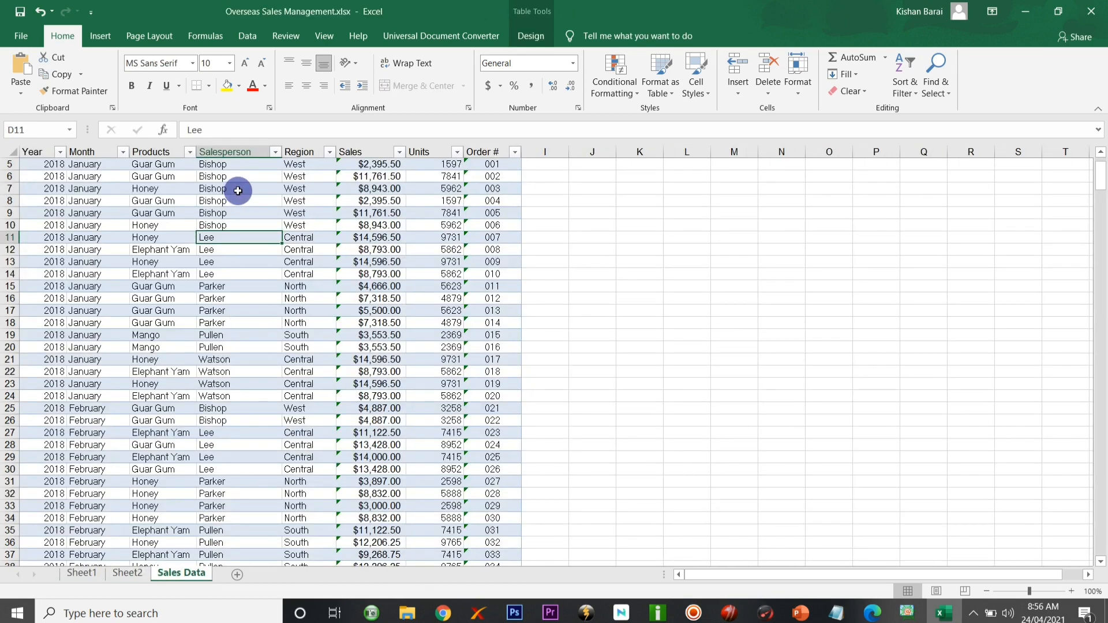
{"action": "scroll", "coordinate": [538, 294], "scroll_direction": "down", "scroll_amount": 5}
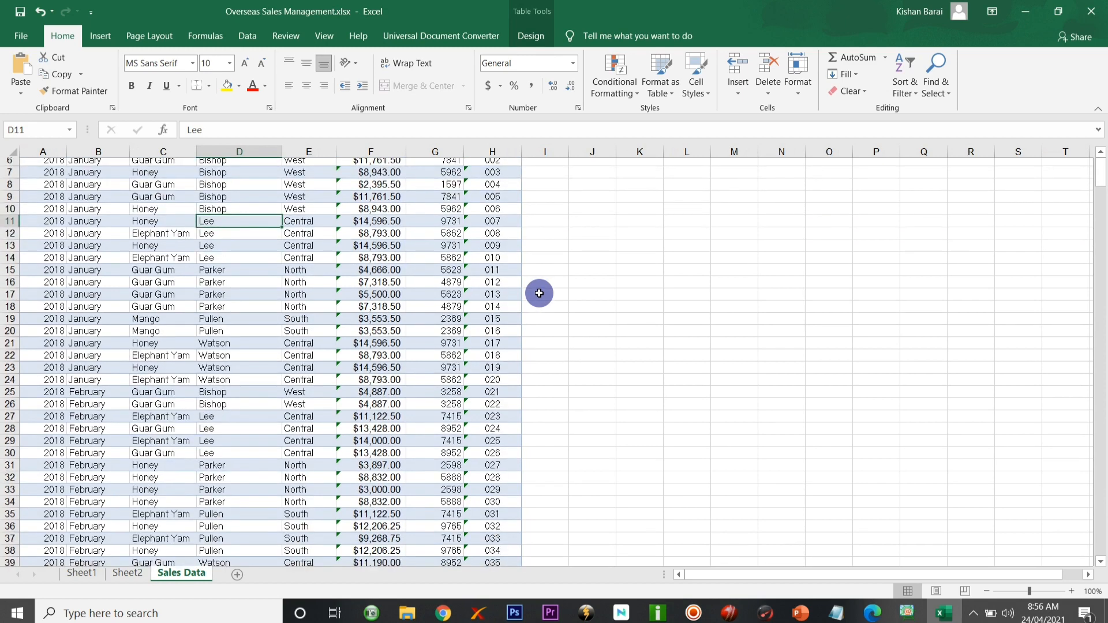
{"action": "scroll", "coordinate": [539, 293], "scroll_direction": "up", "scroll_amount": 5}
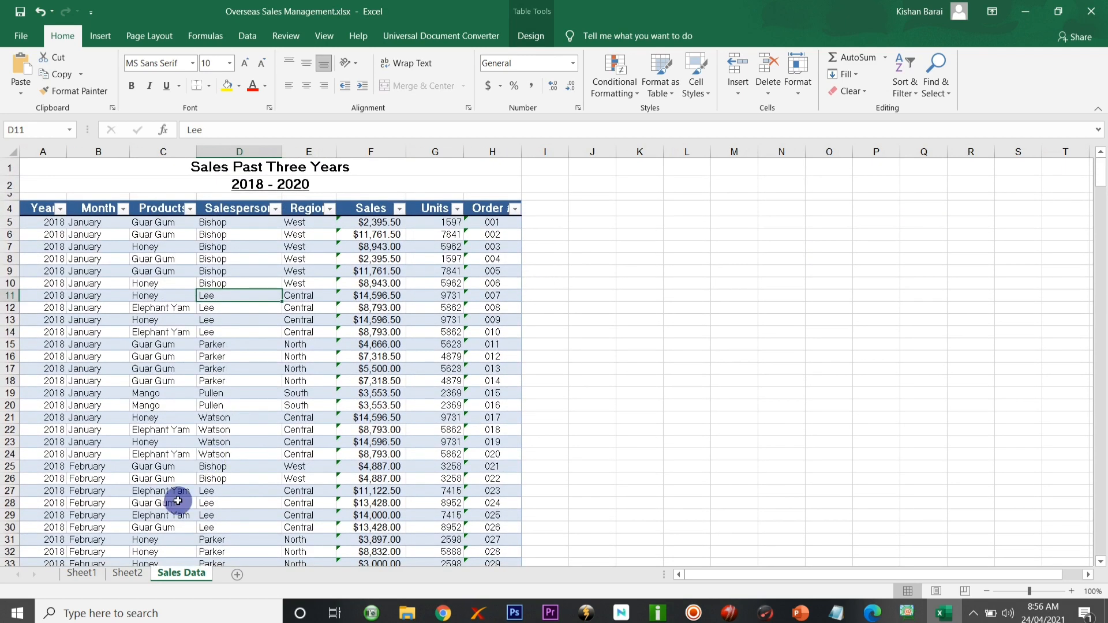
Add the Salesperson field beneath Month in the rows of the PivotTable on Sheet2.
{"action": "left_click", "coordinate": [123, 574]}
{"action": "left_click", "coordinate": [323, 239]}
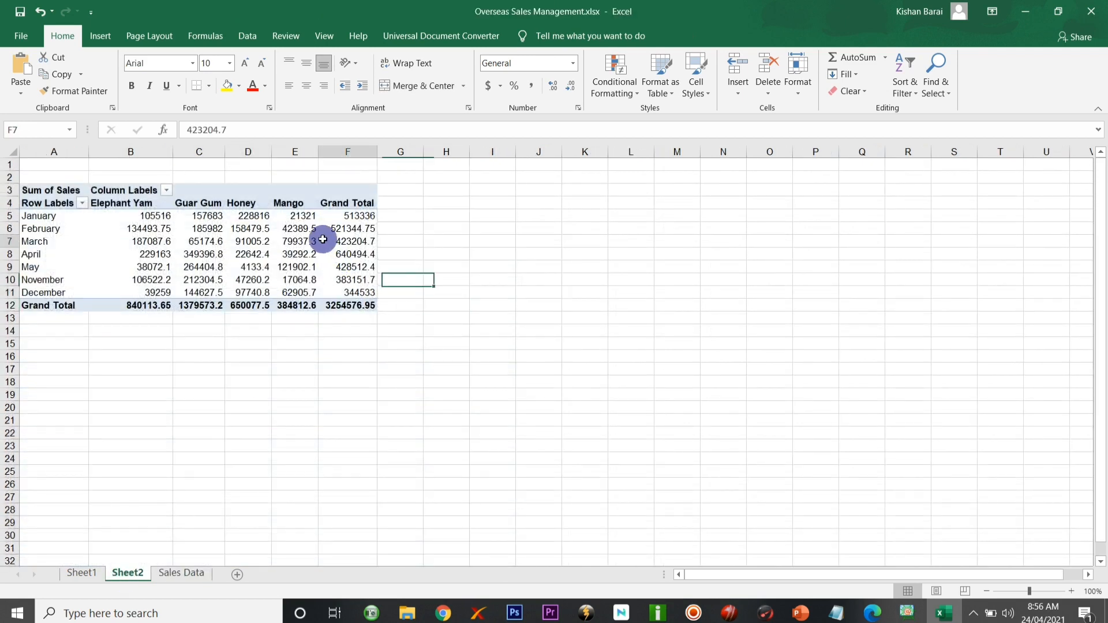
{"action": "left_click", "coordinate": [419, 225]}
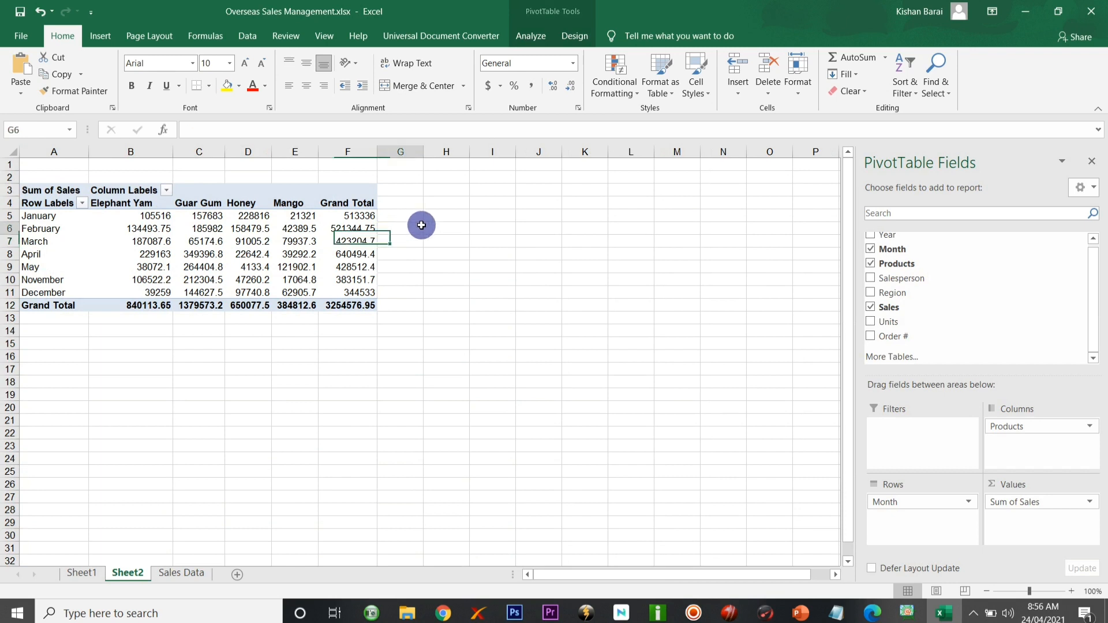
{"action": "left_click", "coordinate": [284, 237]}
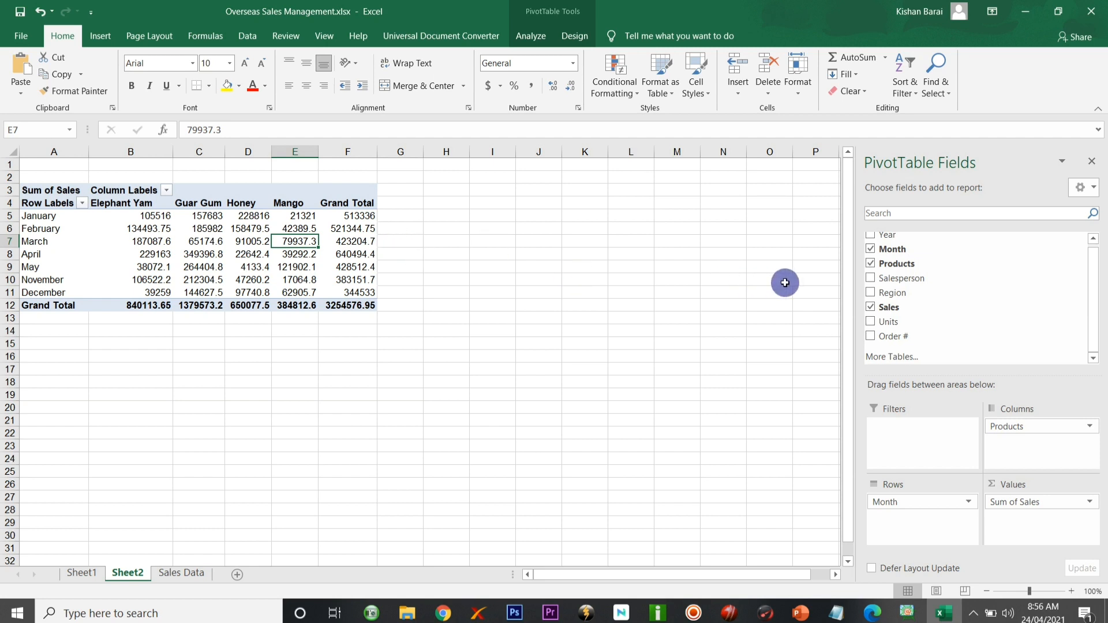
{"action": "left_click_drag", "start_coordinate": [874, 279], "coordinate": [909, 530]}
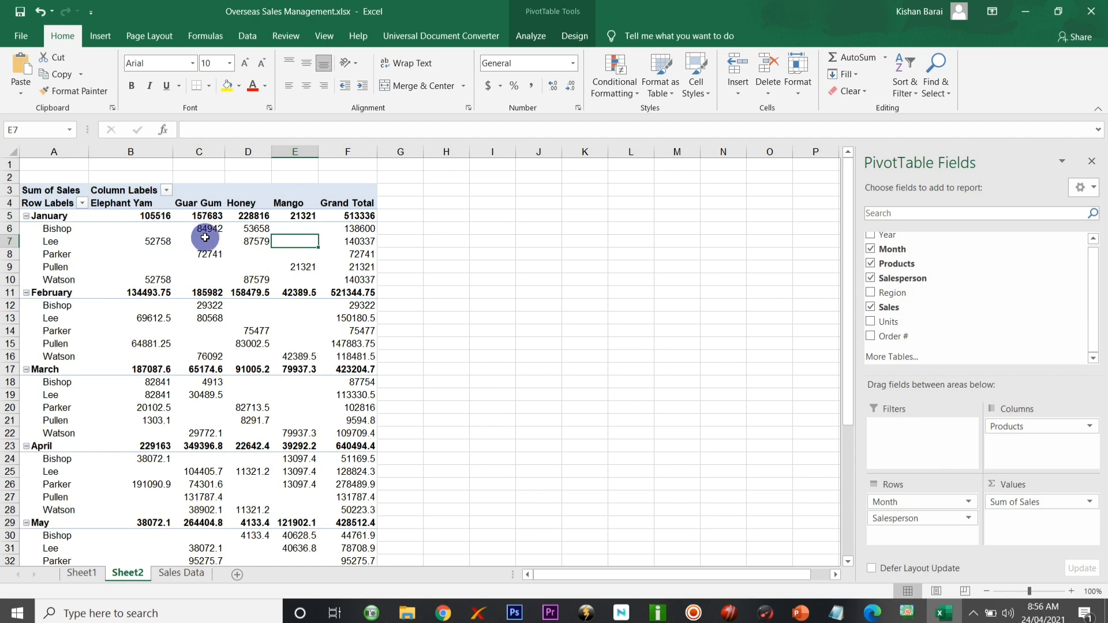
Examine each salesperson's January sales by product and their grand totals in the PivotTable.
{"action": "left_click", "coordinate": [352, 229]}
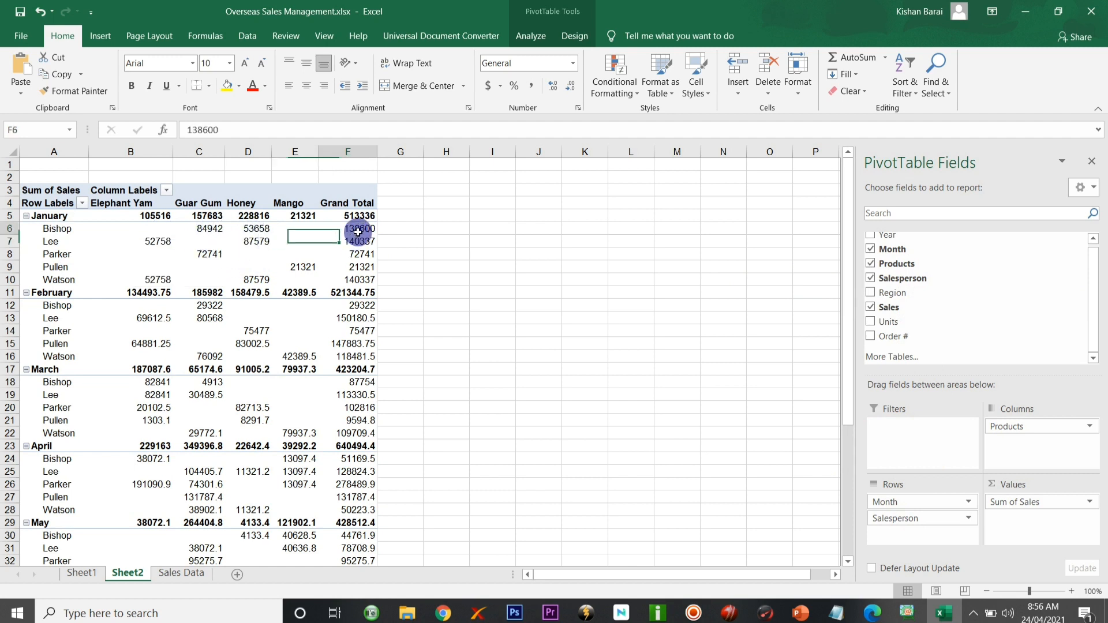
{"action": "left_click", "coordinate": [58, 243]}
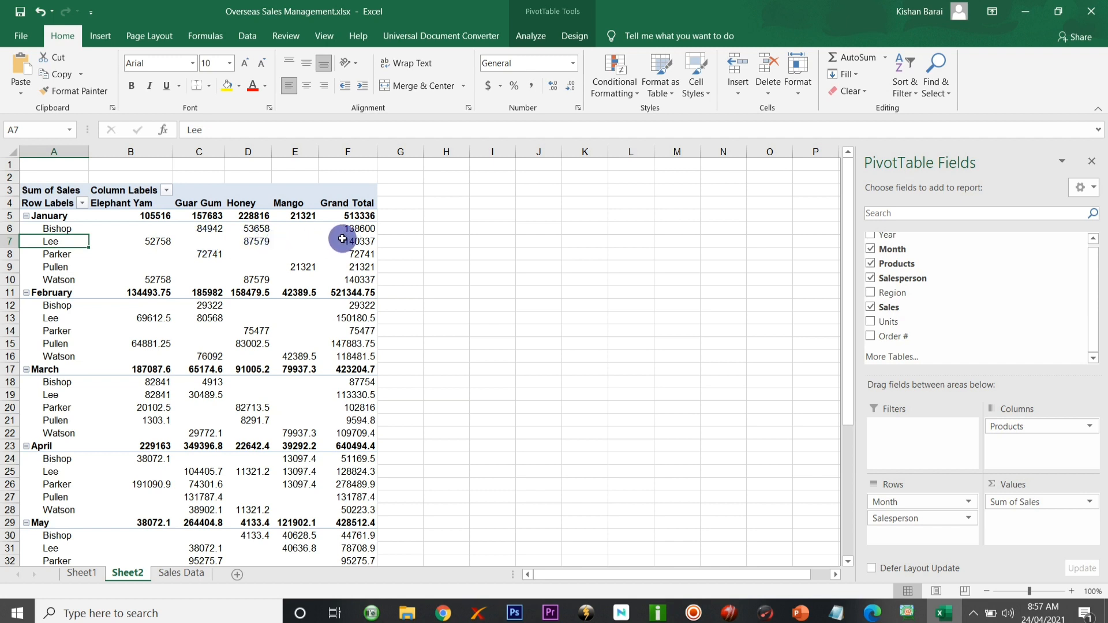
{"action": "left_click", "coordinate": [58, 257]}
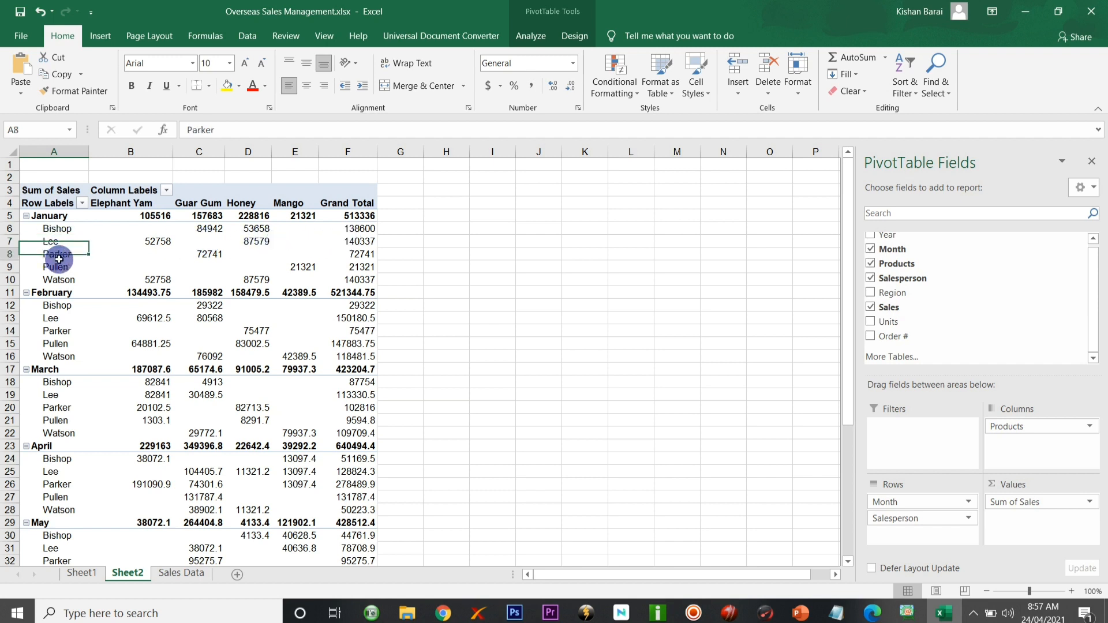
{"action": "left_click", "coordinate": [219, 254]}
{"action": "left_click", "coordinate": [356, 252]}
{"action": "left_click", "coordinate": [358, 267]}
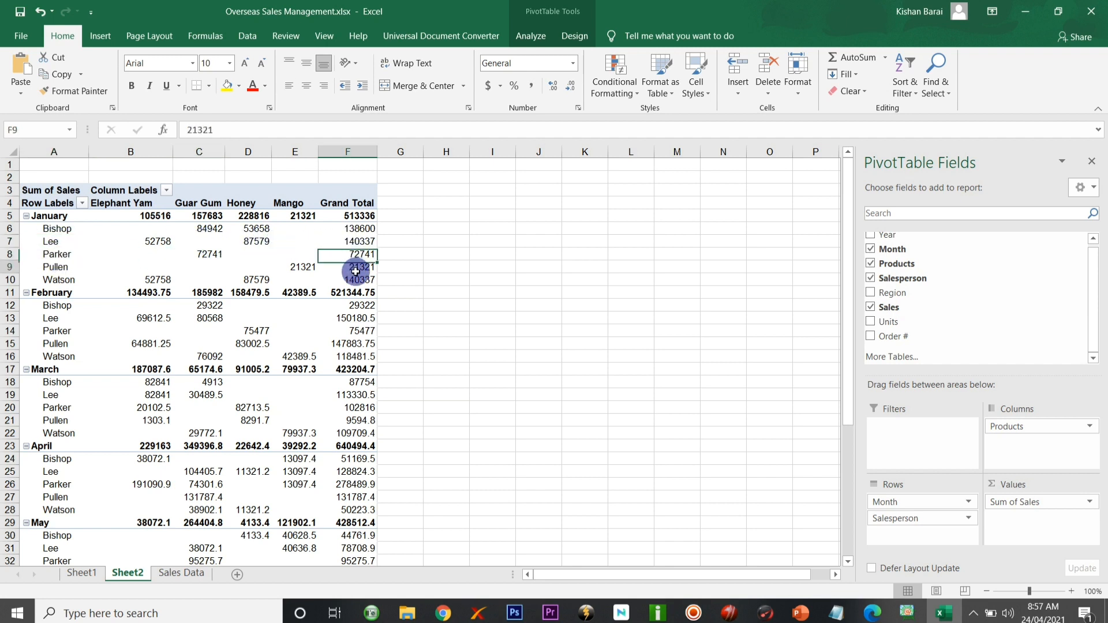
{"action": "left_click", "coordinate": [367, 281]}
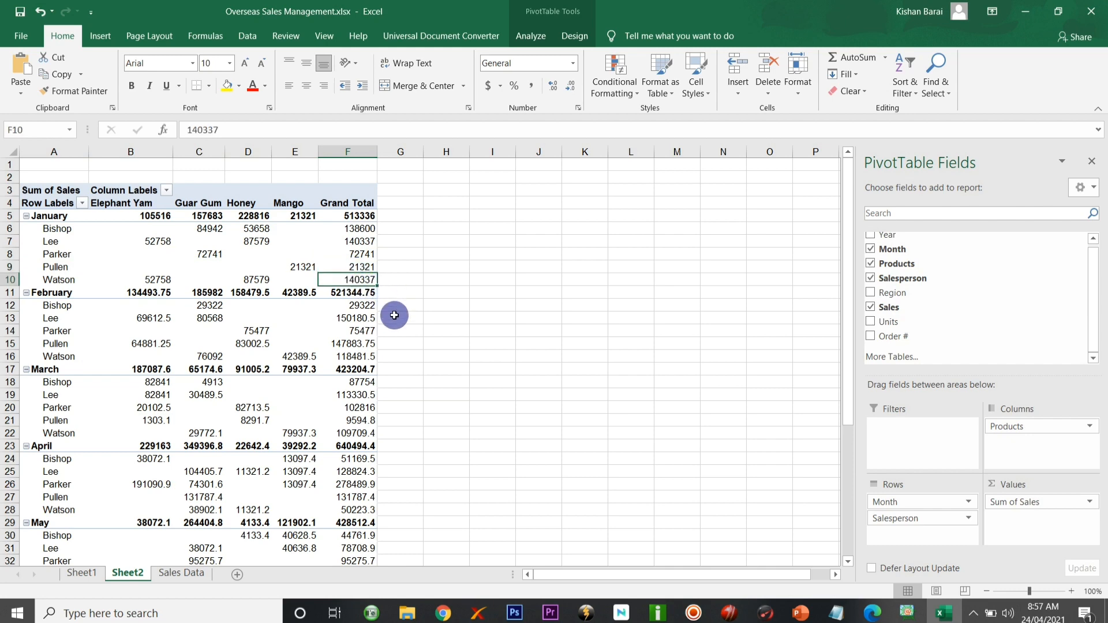
Remove the Salesperson and Month fields from the rows of the PivotTable on Sheet2.
{"action": "scroll", "coordinate": [394, 315], "scroll_direction": "down", "scroll_amount": 6}
{"action": "scroll", "coordinate": [394, 315], "scroll_direction": "up", "scroll_amount": 6}
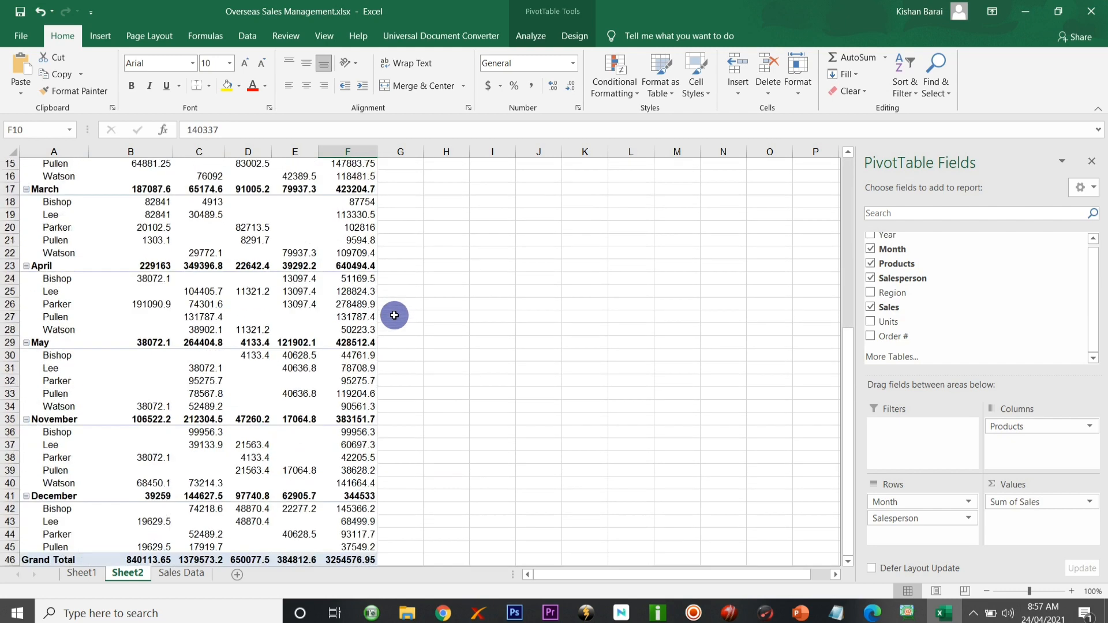
{"action": "scroll", "coordinate": [394, 315], "scroll_direction": "down", "scroll_amount": 1}
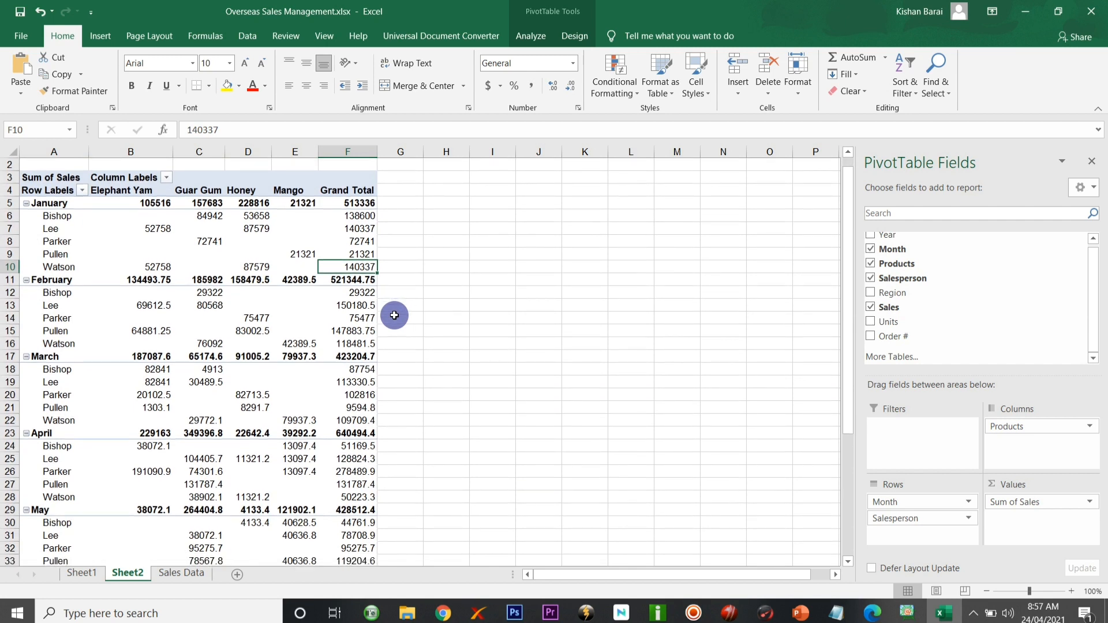
{"action": "left_click", "coordinate": [902, 521]}
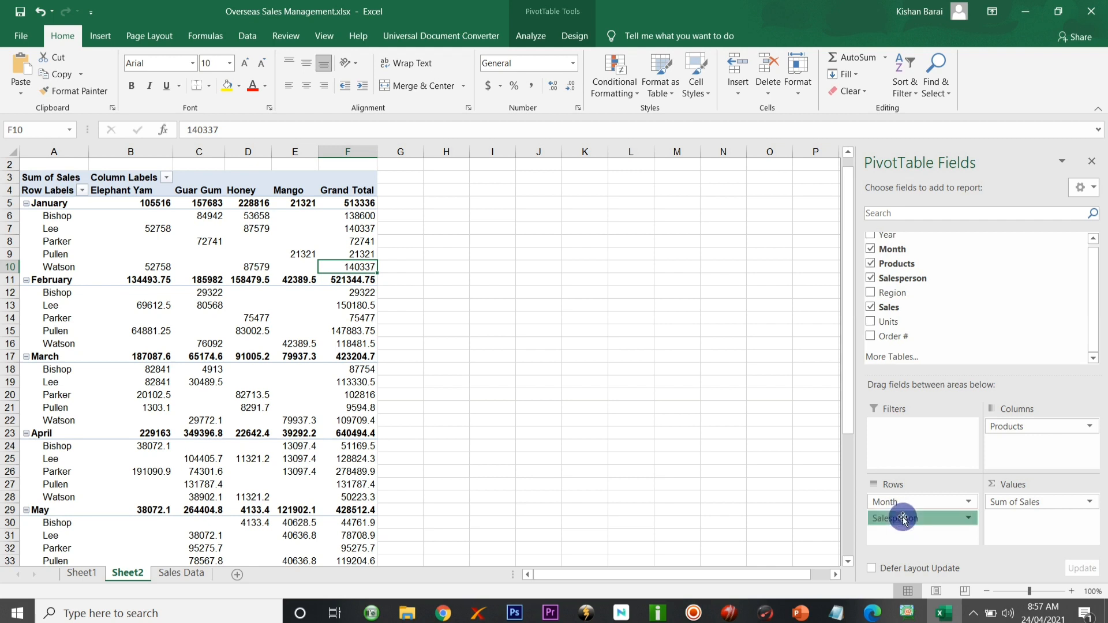
{"action": "left_click_drag", "start_coordinate": [902, 519], "coordinate": [749, 469]}
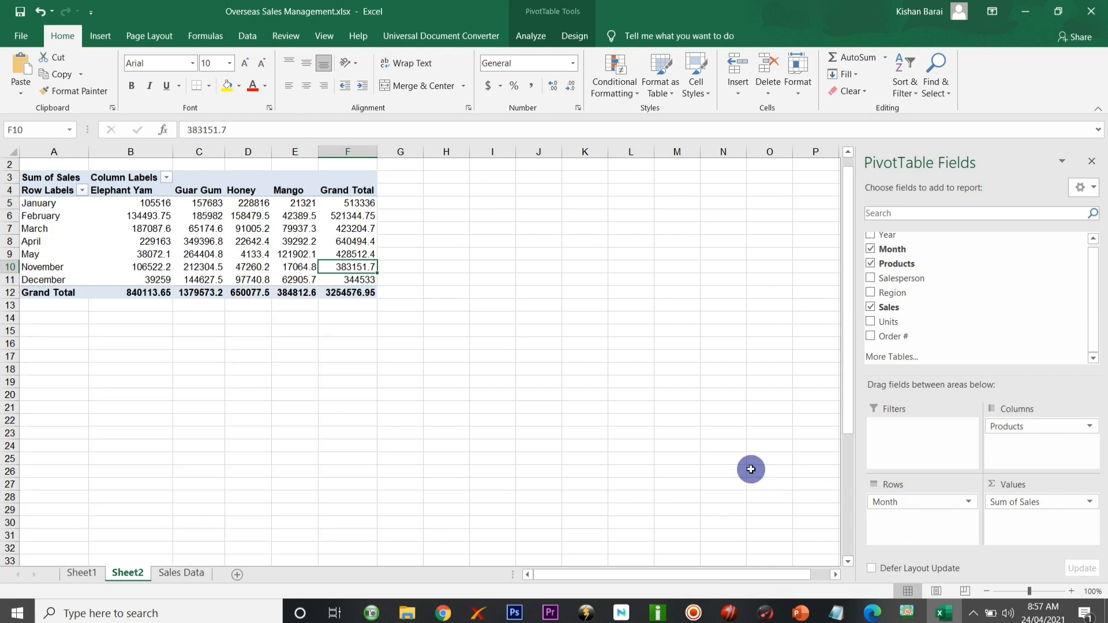
{"action": "left_click", "coordinate": [889, 500]}
{"action": "left_click_drag", "start_coordinate": [890, 500], "coordinate": [787, 479]}
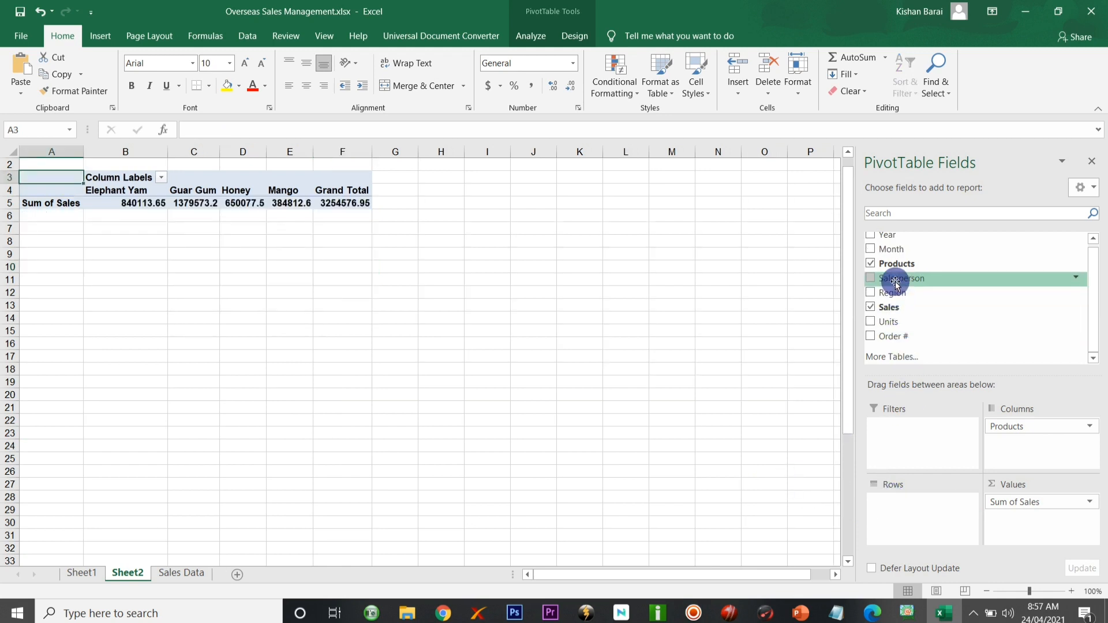
Add Salesperson to the PivotTable rows with Month nested beneath it, and review the resulting breakdown.
{"action": "left_click_drag", "start_coordinate": [896, 283], "coordinate": [892, 502]}
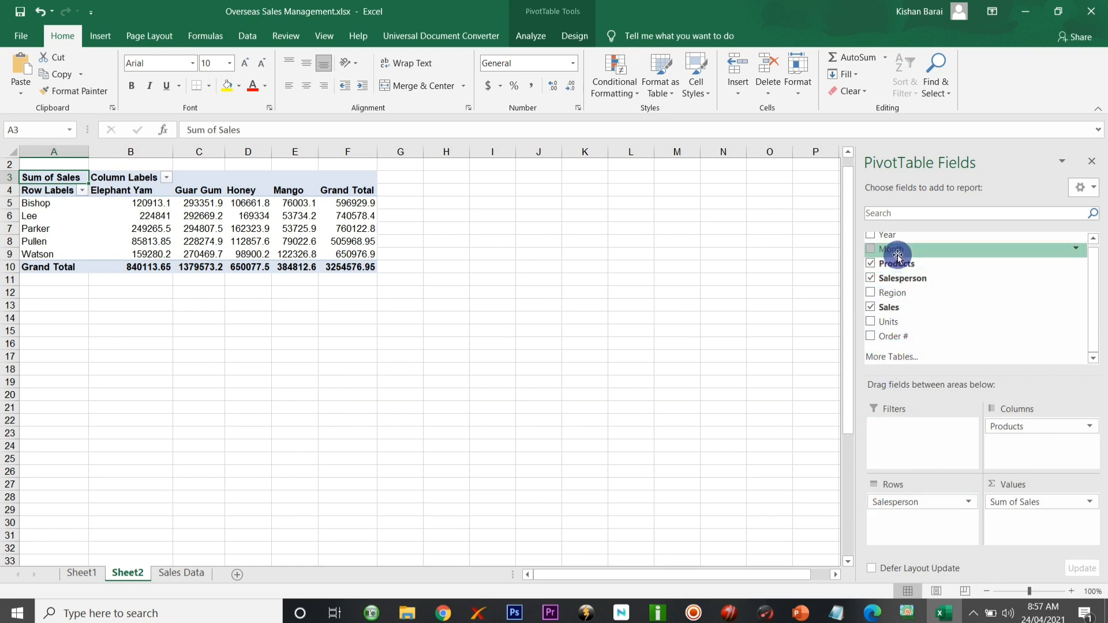
{"action": "left_click_drag", "start_coordinate": [895, 250], "coordinate": [903, 525]}
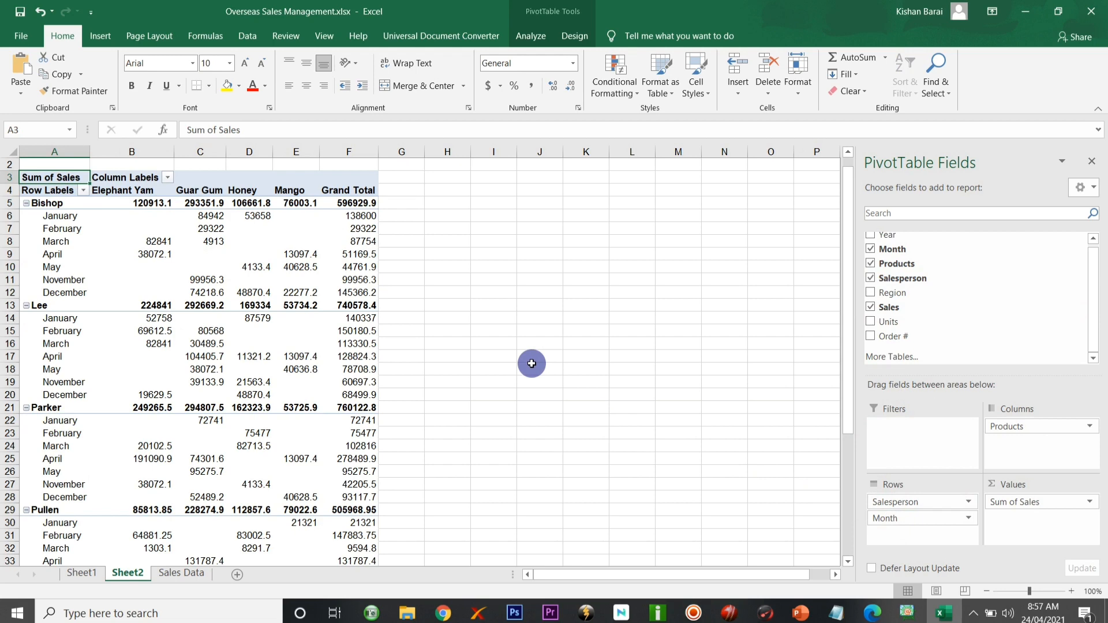
{"action": "scroll", "coordinate": [531, 356], "scroll_direction": "down", "scroll_amount": 2}
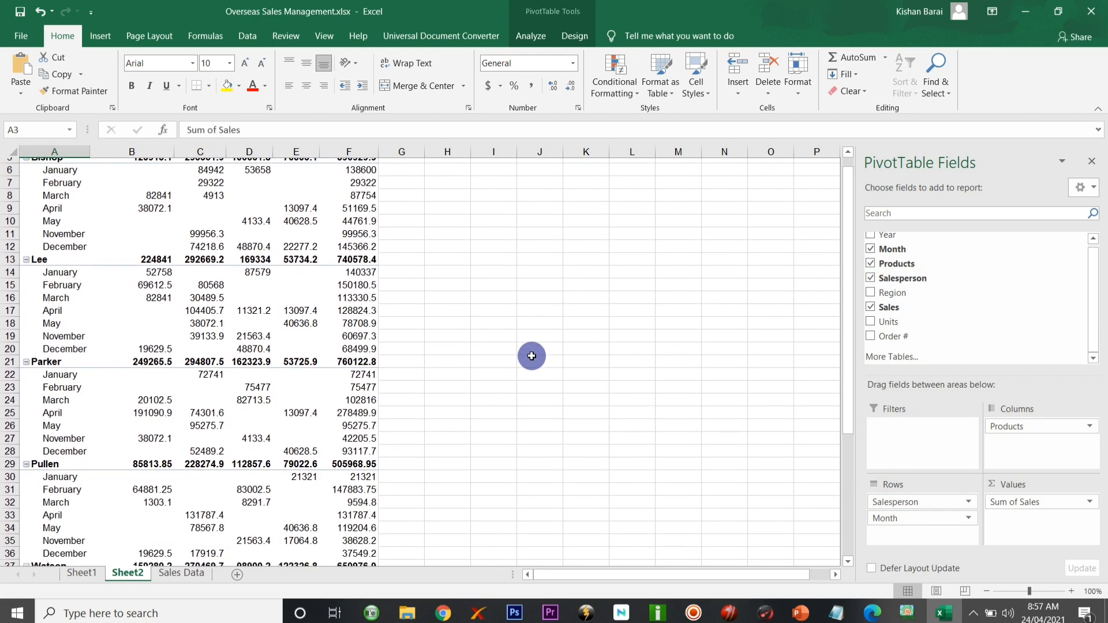
{"action": "scroll", "coordinate": [531, 355], "scroll_direction": "down", "scroll_amount": 2}
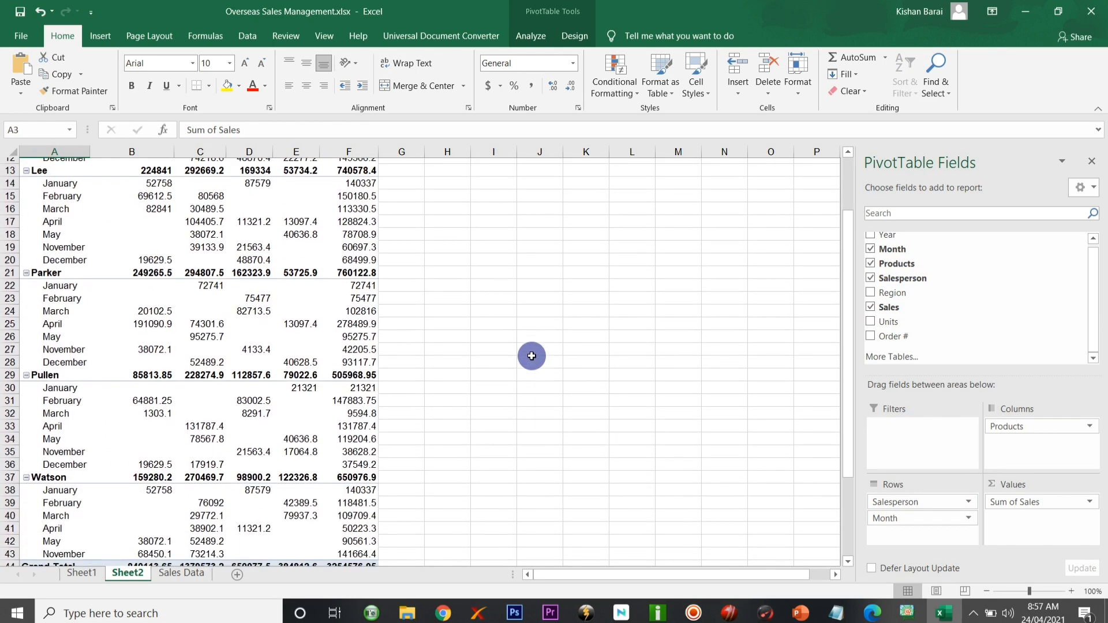
{"action": "scroll", "coordinate": [531, 356], "scroll_direction": "up", "scroll_amount": 4}
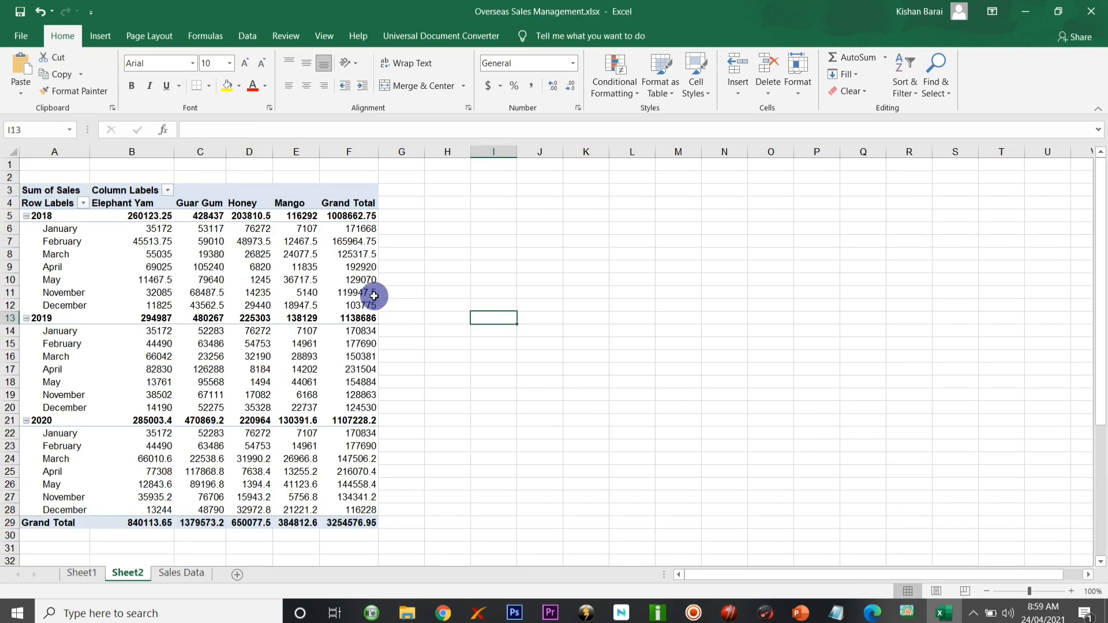
Examine the 2018 grand total and its monthly totals in the PivotTable grouped by Year and Month.
{"action": "left_click", "coordinate": [357, 292]}
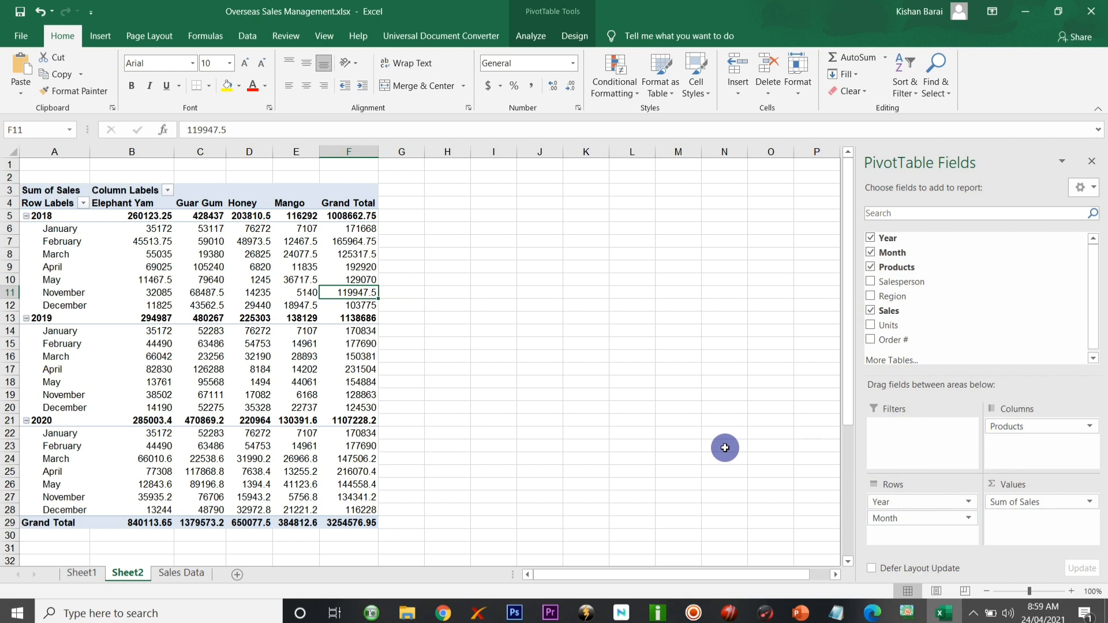
{"action": "left_click", "coordinate": [398, 211]}
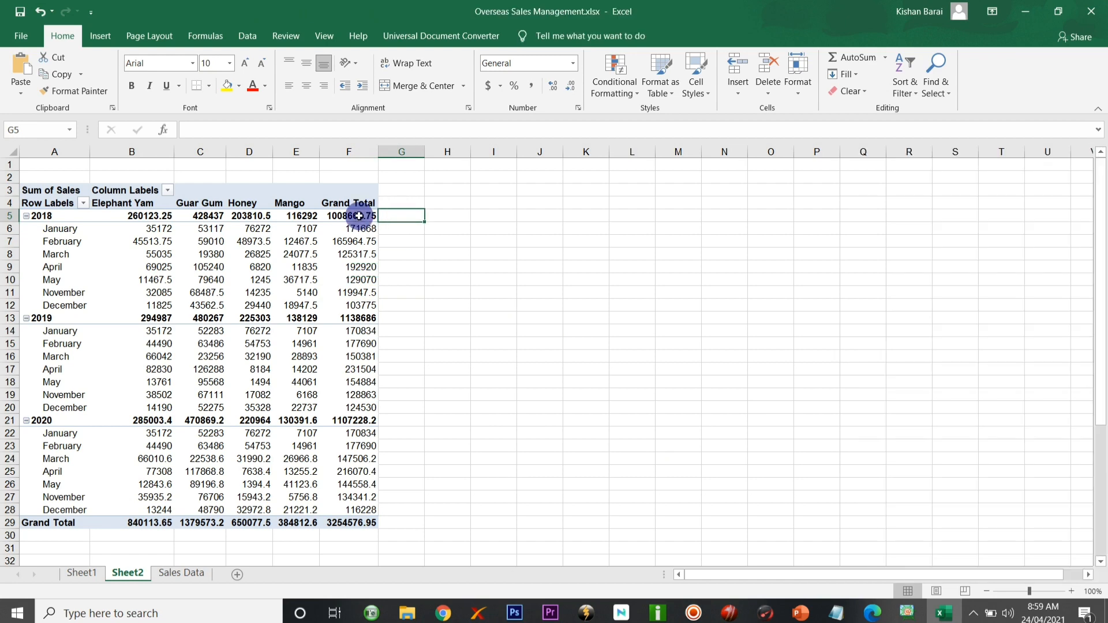
{"action": "left_click", "coordinate": [348, 226]}
{"action": "left_click", "coordinate": [389, 216]}
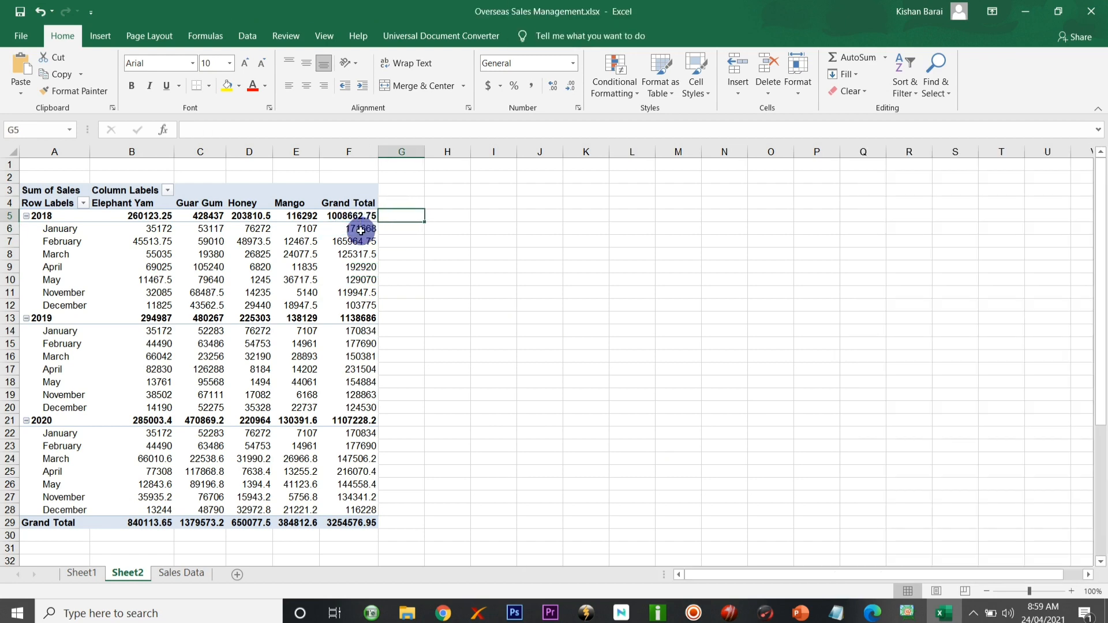
{"action": "left_click", "coordinate": [352, 238]}
{"action": "left_click", "coordinate": [353, 229]}
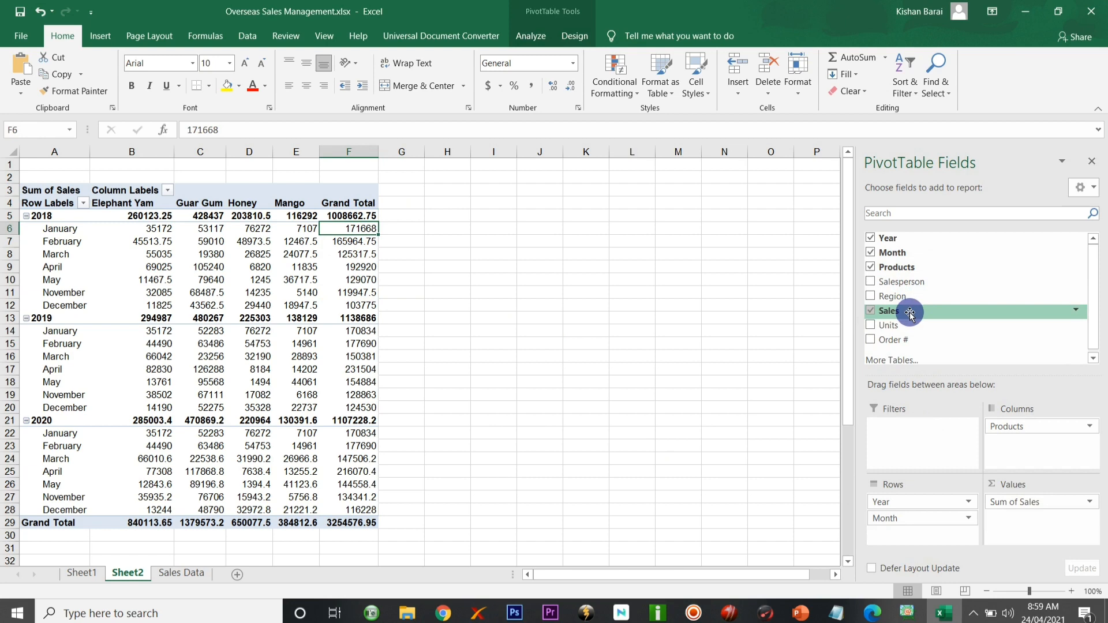
Add the Sales field to the PivotTable values a second time and choose Average as its summary calculation.
{"action": "left_click_drag", "start_coordinate": [910, 314], "coordinate": [1015, 513]}
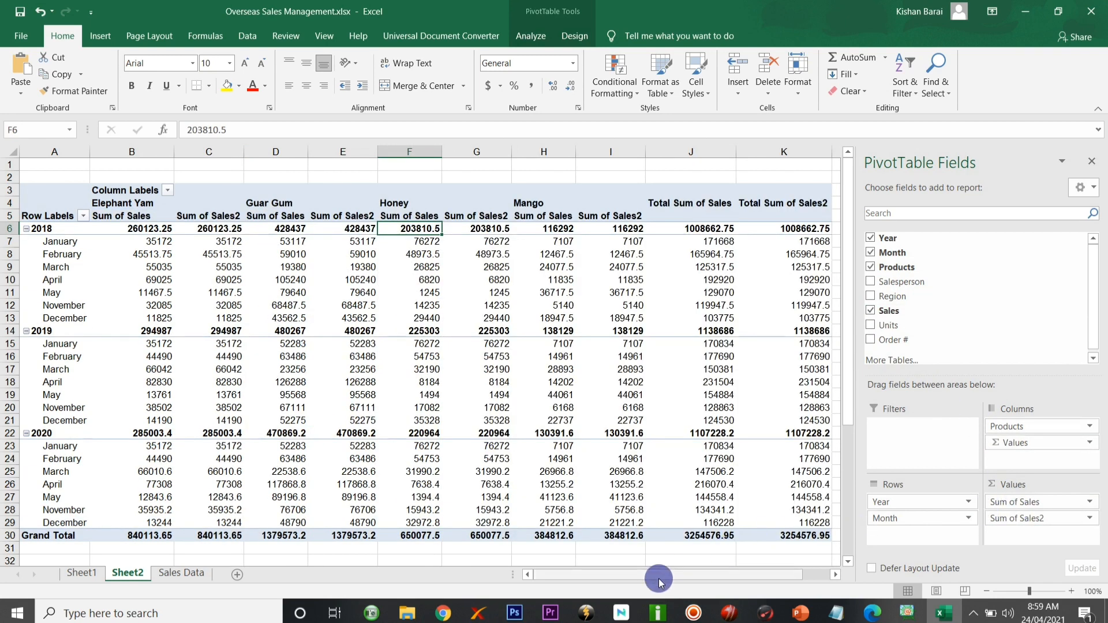
{"action": "left_click_drag", "start_coordinate": [651, 575], "coordinate": [683, 576]}
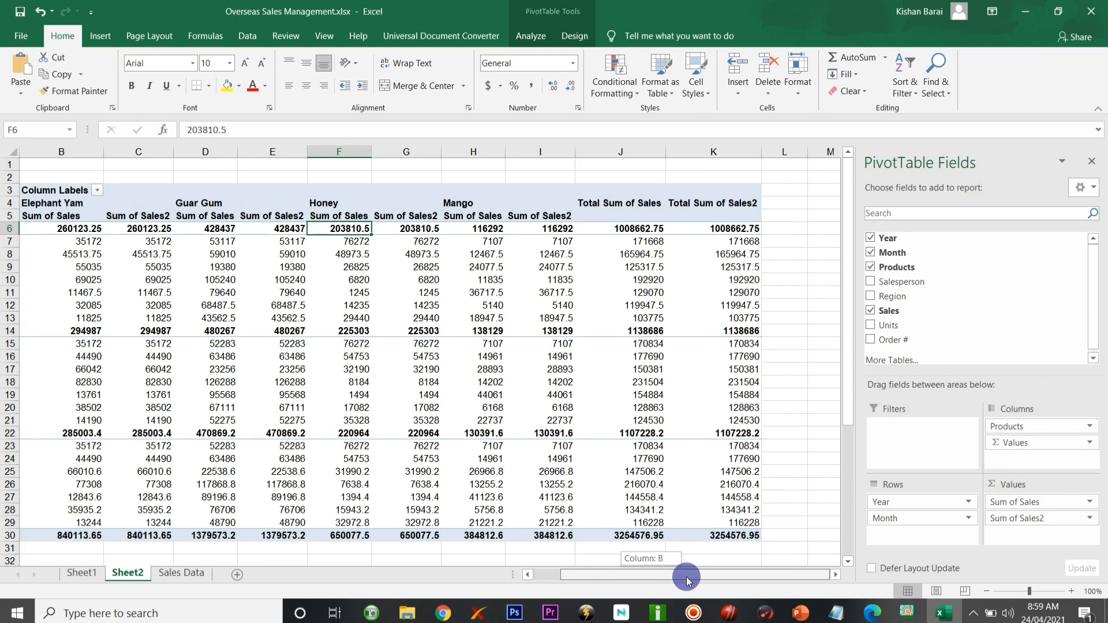
{"action": "left_click", "coordinate": [1018, 522]}
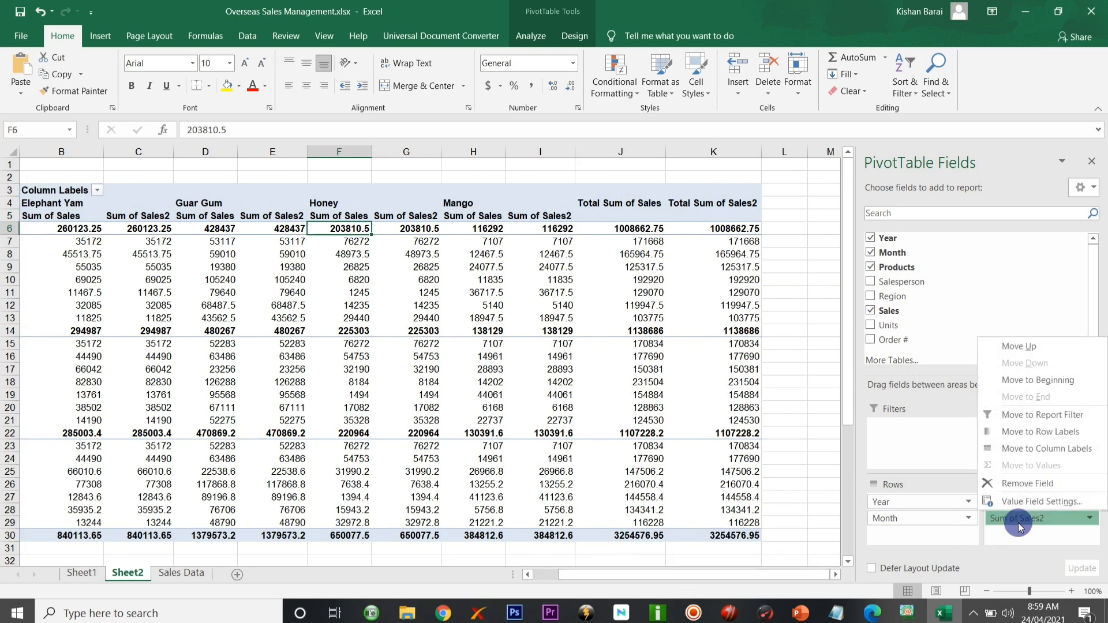
{"action": "left_click", "coordinate": [1041, 503]}
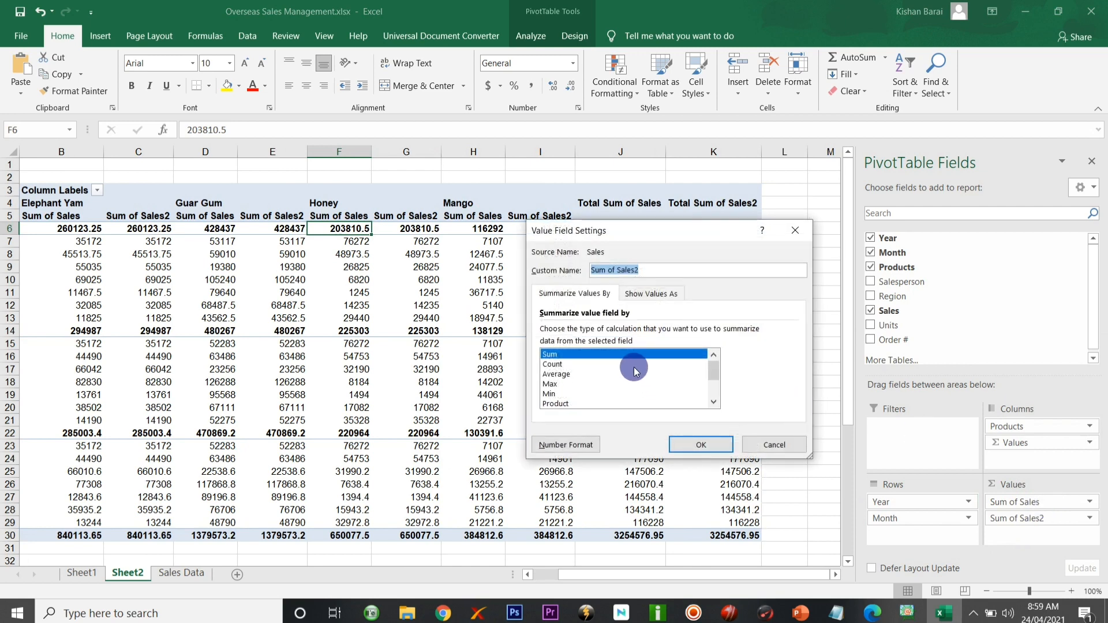
{"action": "left_click", "coordinate": [604, 375]}
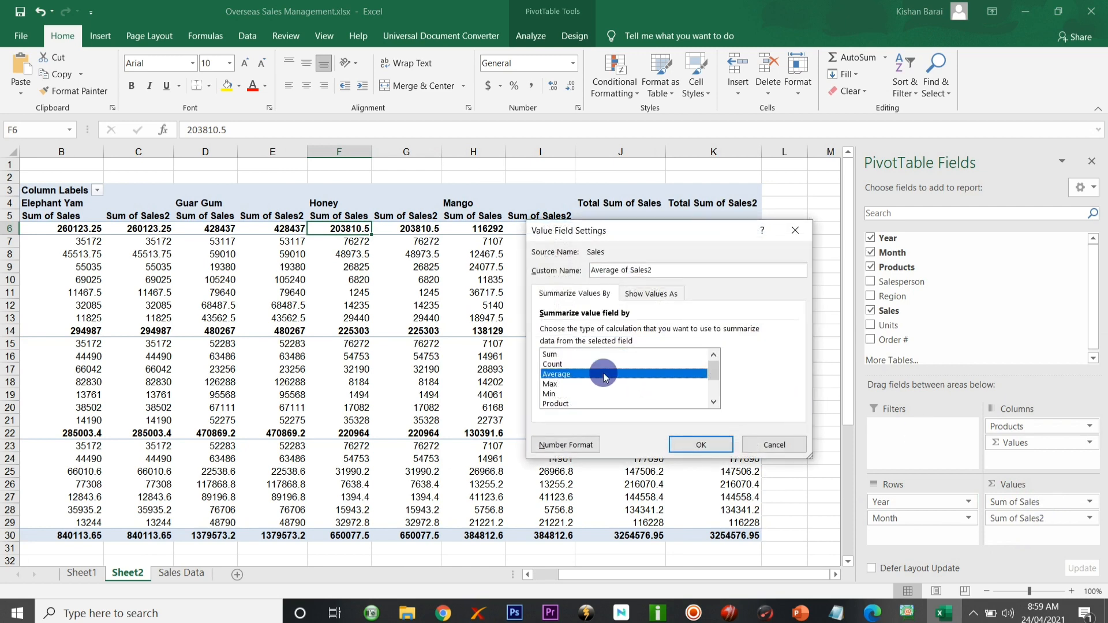
Show the second Sales value as % Difference From, with Month as base field and (previous) as base item.
{"action": "left_click", "coordinate": [649, 295]}
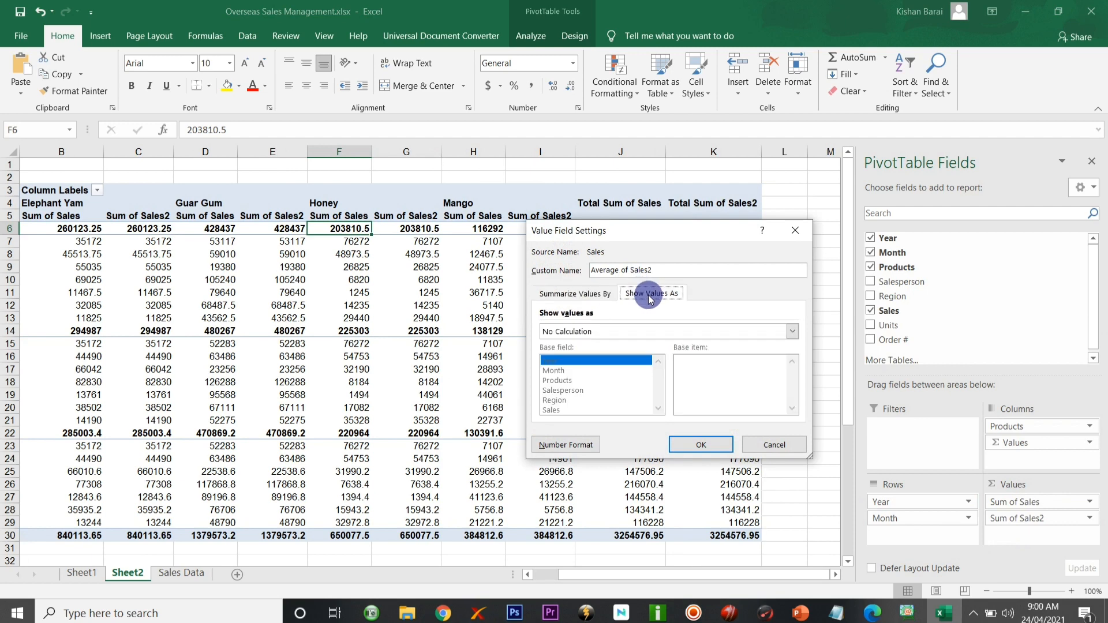
{"action": "left_click", "coordinate": [792, 332]}
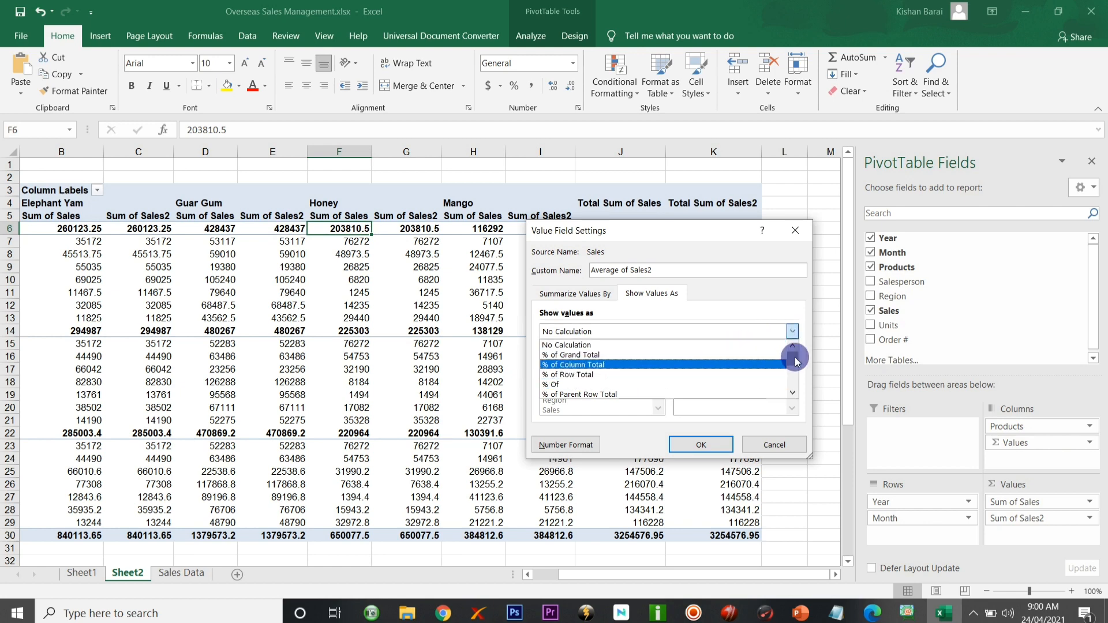
{"action": "left_click_drag", "start_coordinate": [795, 361], "coordinate": [795, 374]}
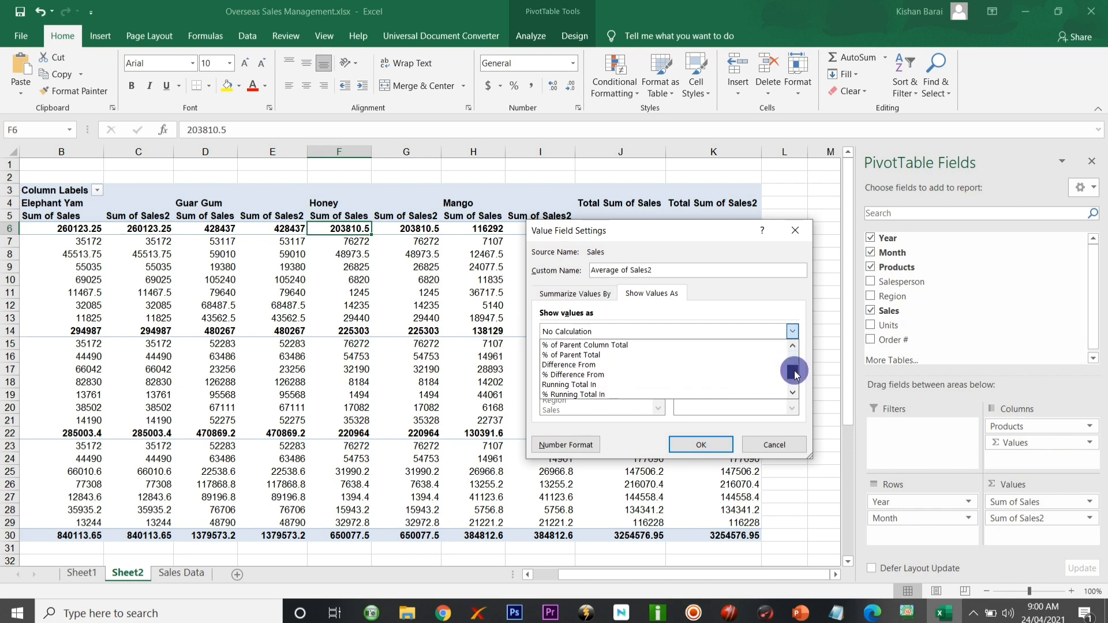
{"action": "left_click", "coordinate": [701, 375]}
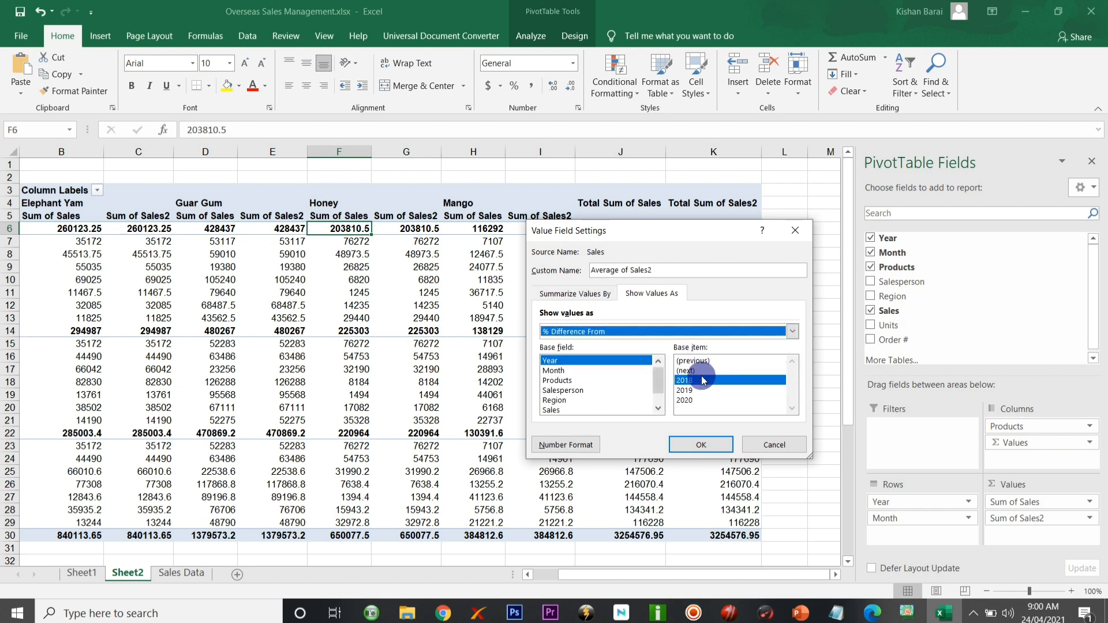
{"action": "left_click", "coordinate": [696, 362]}
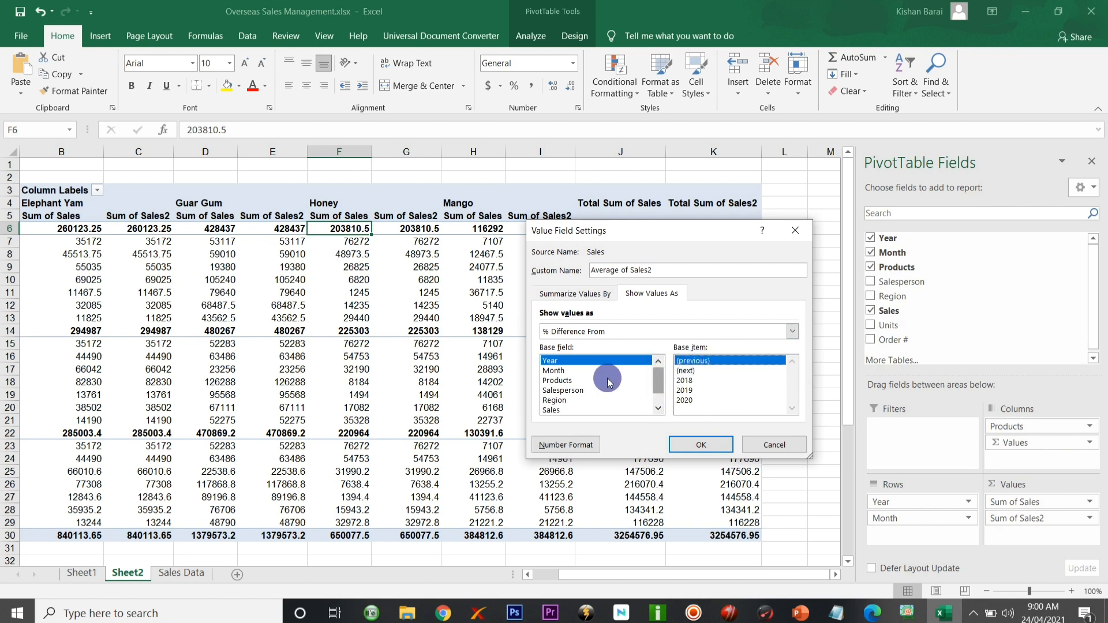
{"action": "left_click", "coordinate": [588, 372]}
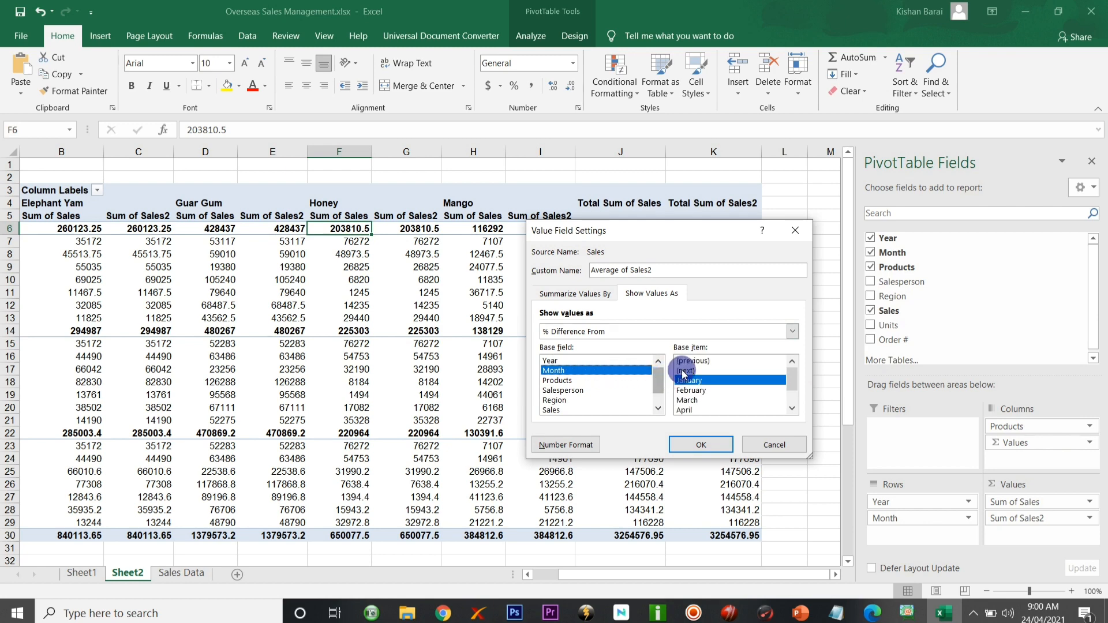
{"action": "left_click", "coordinate": [703, 363]}
{"action": "left_click", "coordinate": [701, 444]}
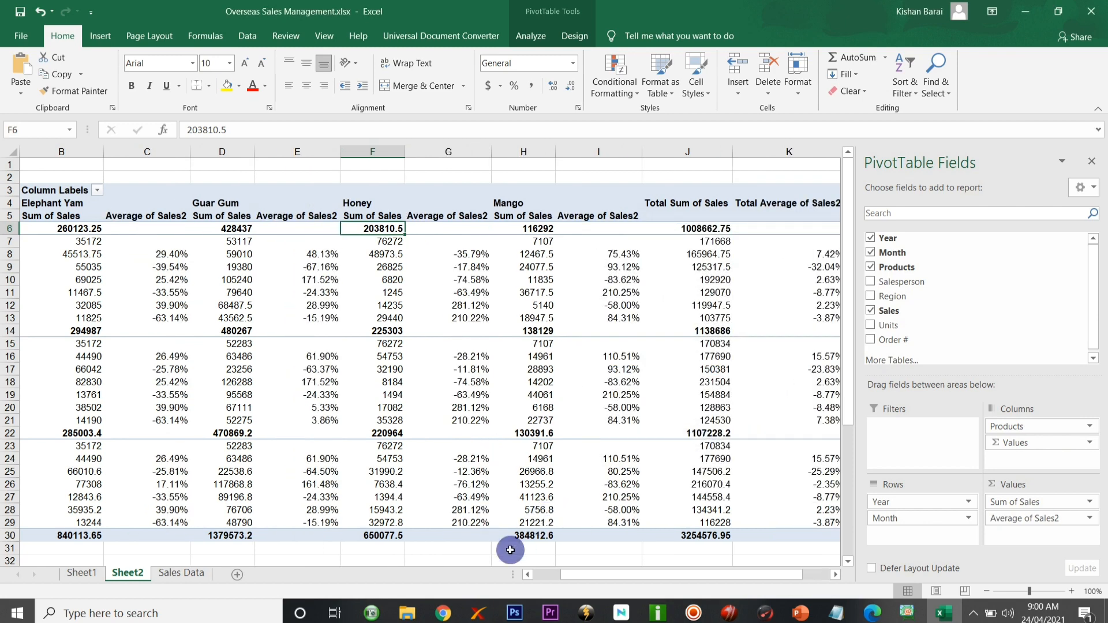
Examine the month-to-month percentage differences against the 2018 sales of Elephant Yam and Guar Gum.
{"action": "left_click_drag", "start_coordinate": [565, 574], "coordinate": [508, 579]}
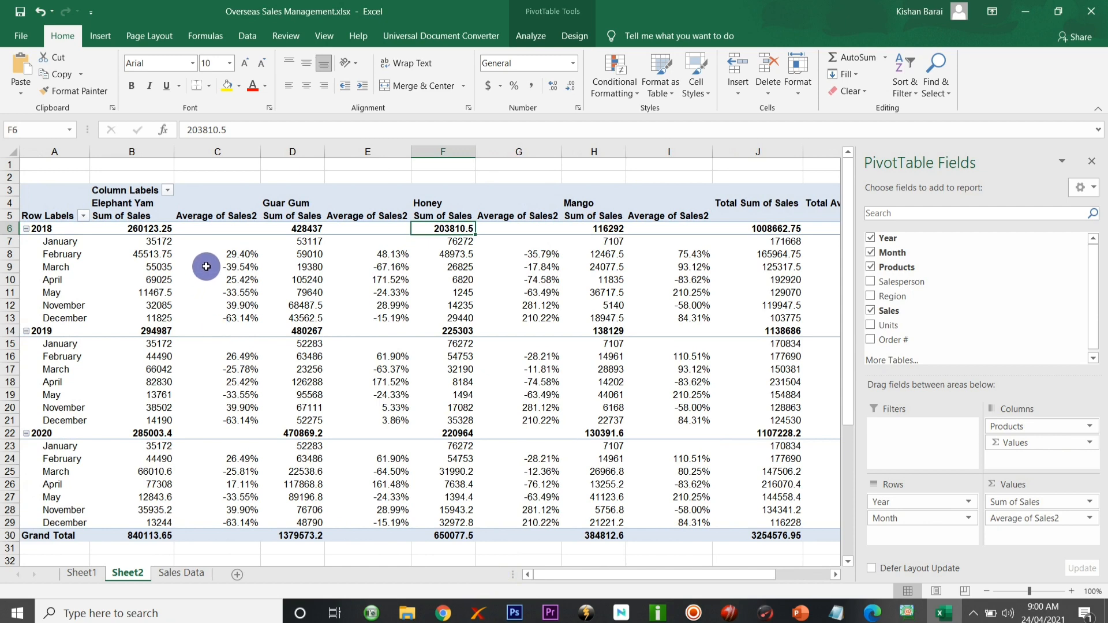
{"action": "left_click", "coordinate": [115, 255]}
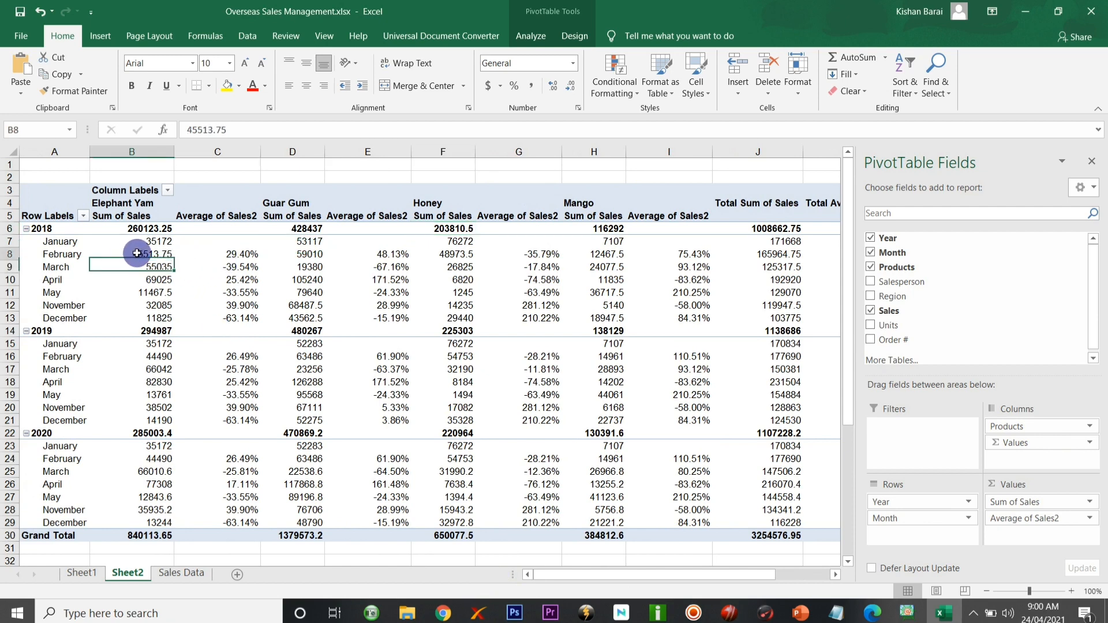
{"action": "left_click", "coordinate": [234, 256]}
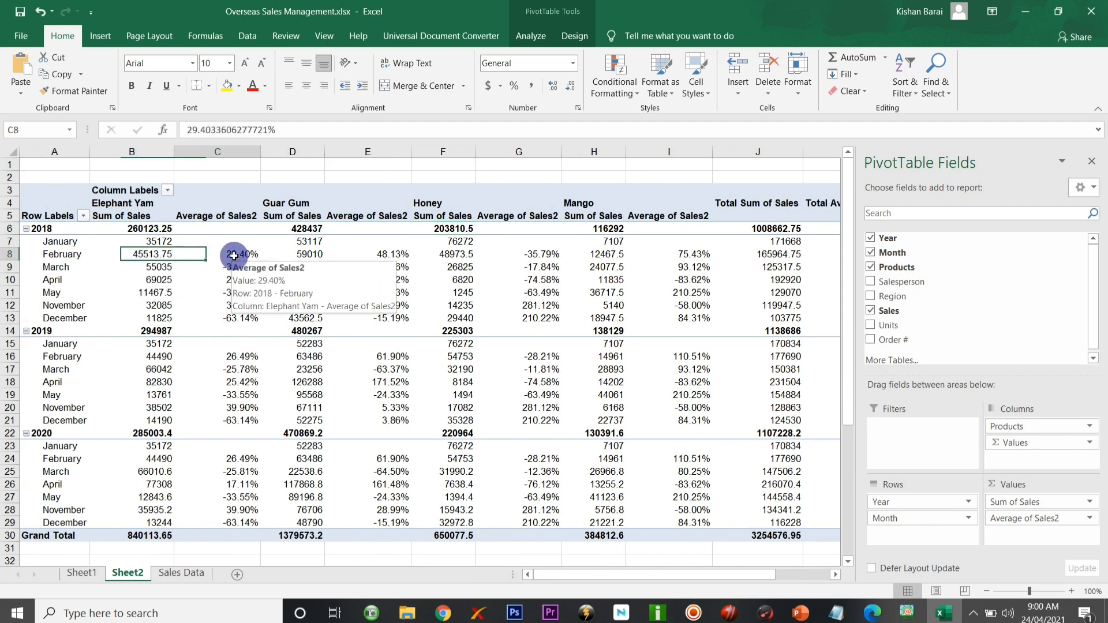
{"action": "left_click", "coordinate": [169, 243]}
{"action": "left_click", "coordinate": [224, 253]}
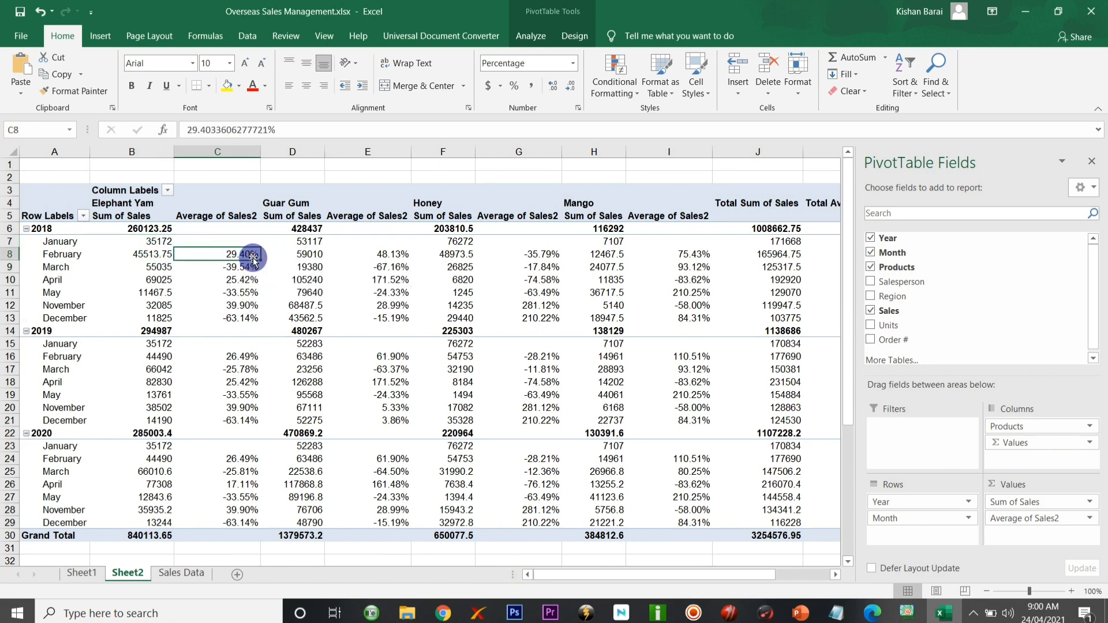
{"action": "left_click", "coordinate": [157, 268]}
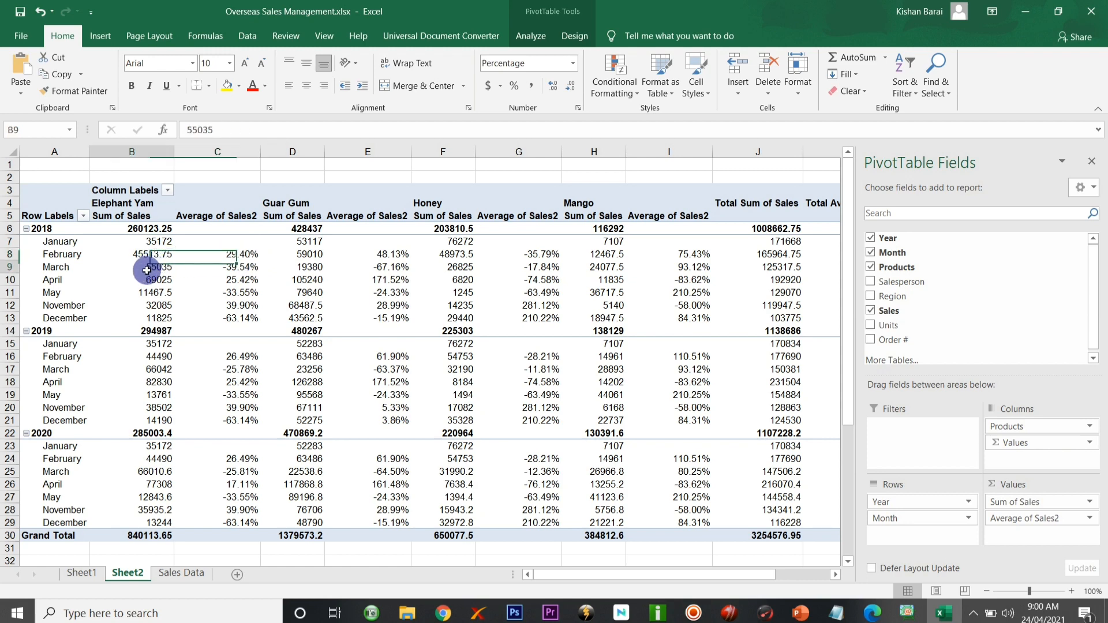
{"action": "left_click", "coordinate": [225, 269]}
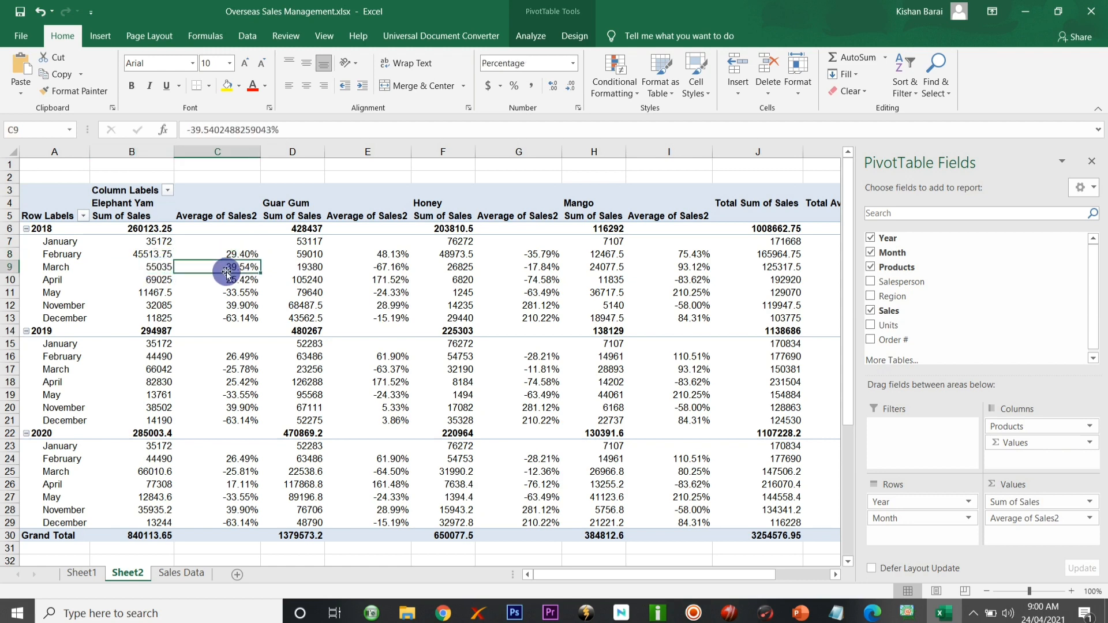
{"action": "mouse_move", "coordinate": [167, 279]}
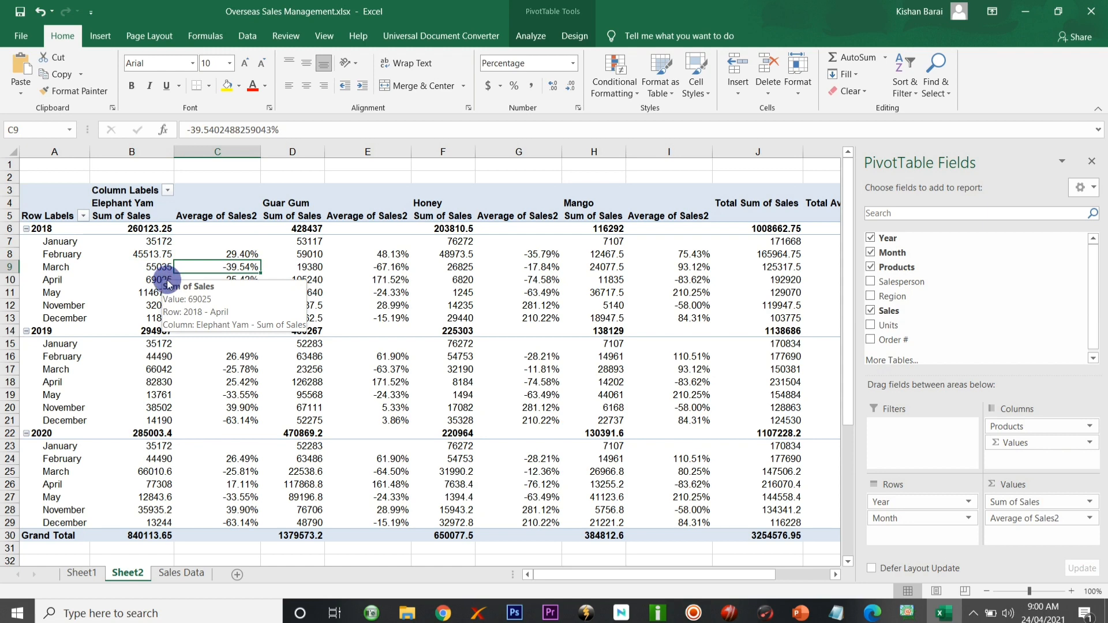
{"action": "left_click", "coordinate": [162, 280]}
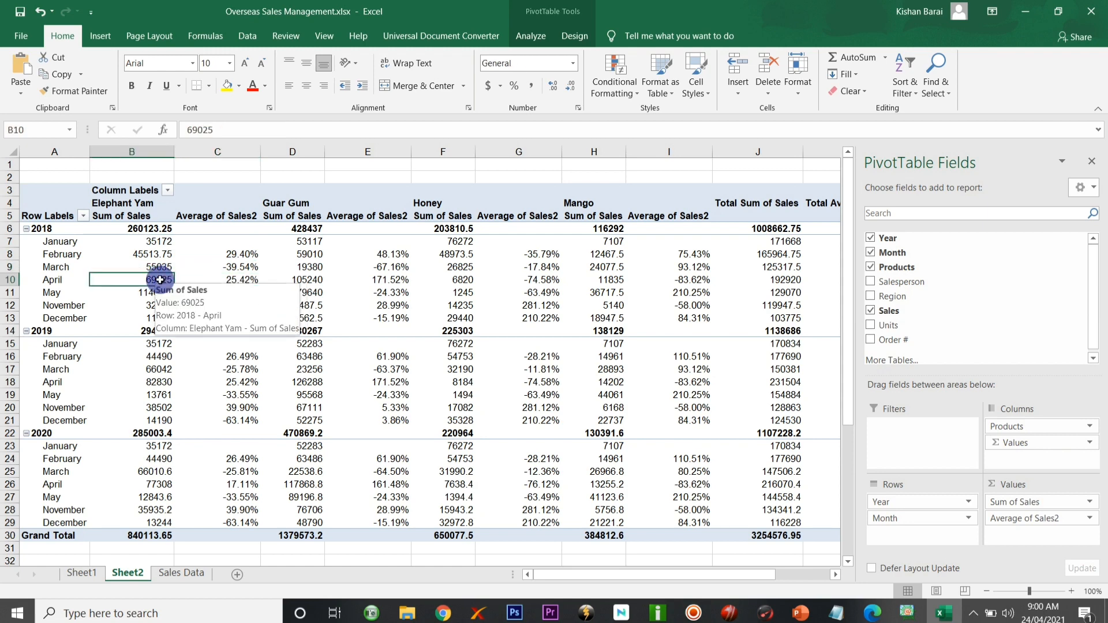
{"action": "left_click", "coordinate": [234, 280]}
{"action": "left_click", "coordinate": [383, 266]}
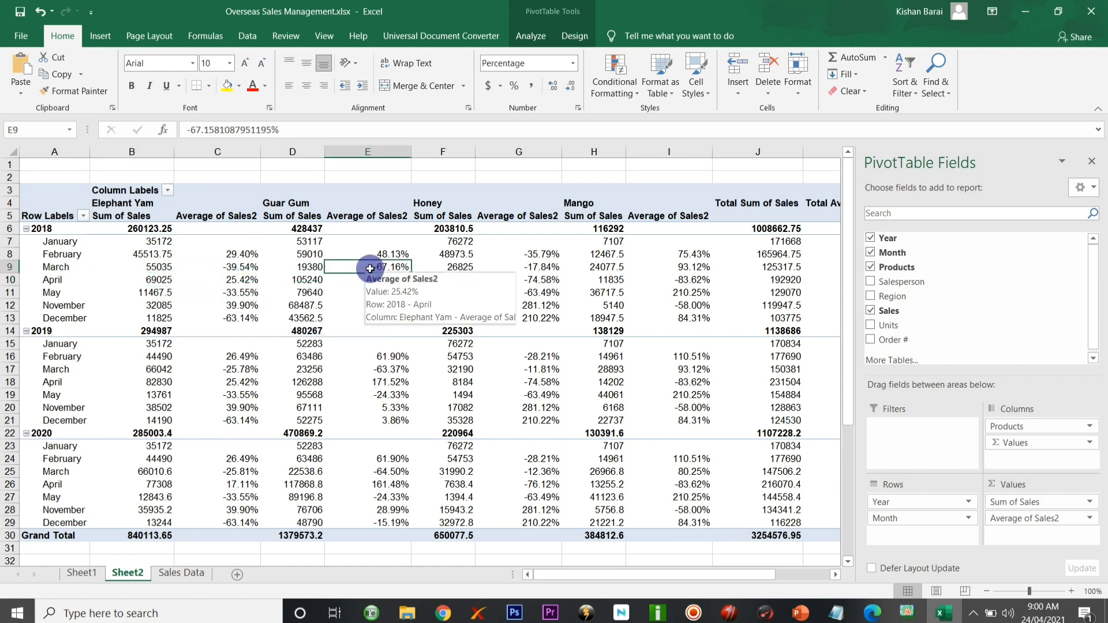
Examine the month-to-month percentage changes for Guar Gum and for the total sales of all products in 2018 and 2019.
{"action": "left_click", "coordinate": [395, 255]}
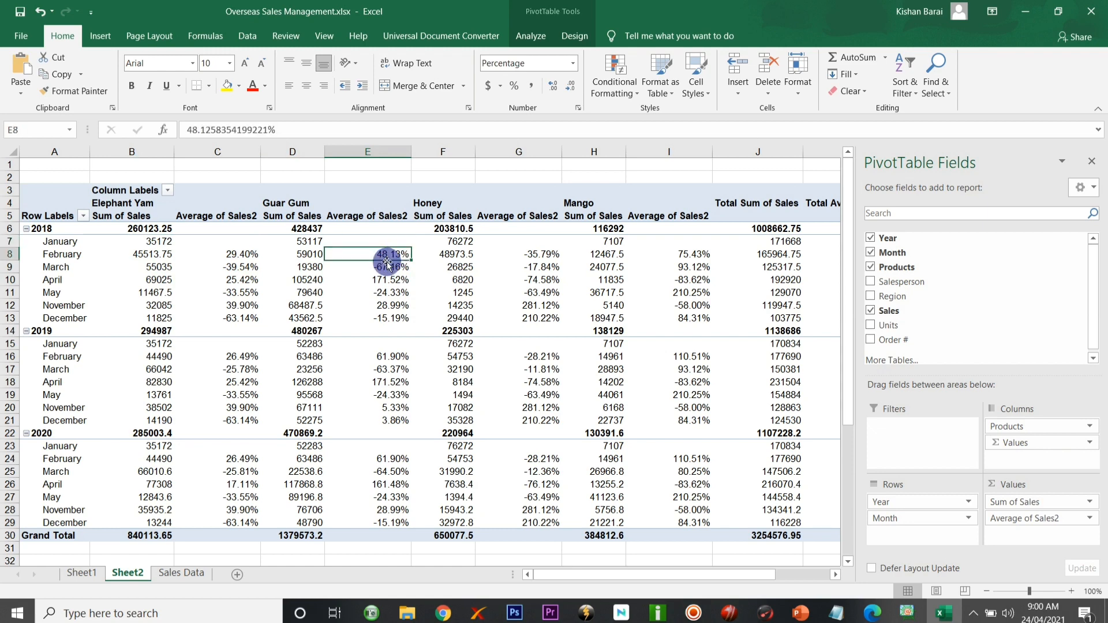
{"action": "scroll", "coordinate": [508, 289], "scroll_direction": "right", "scroll_amount": 3}
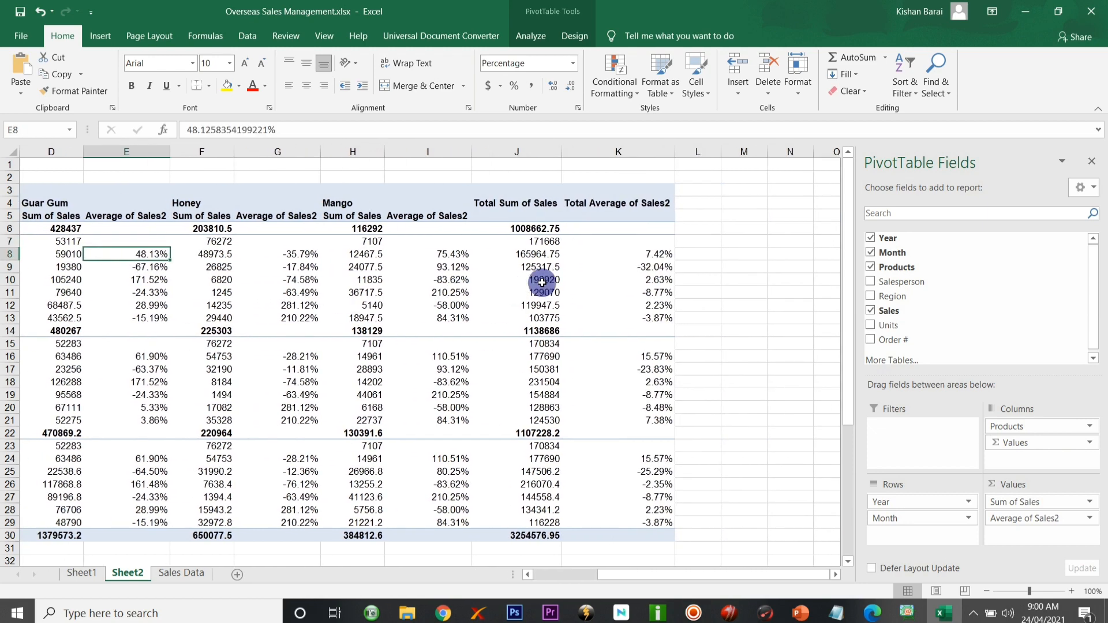
{"action": "left_click", "coordinate": [650, 255]}
{"action": "left_click", "coordinate": [650, 266]}
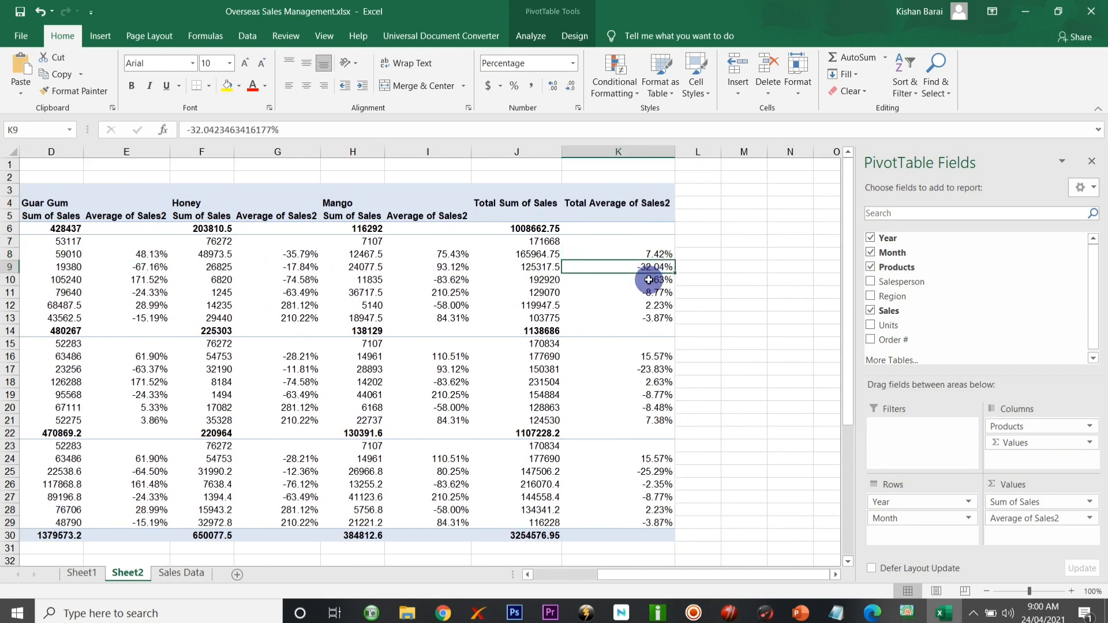
{"action": "left_click", "coordinate": [650, 282]}
{"action": "left_click", "coordinate": [649, 303]}
{"action": "left_click", "coordinate": [655, 330]}
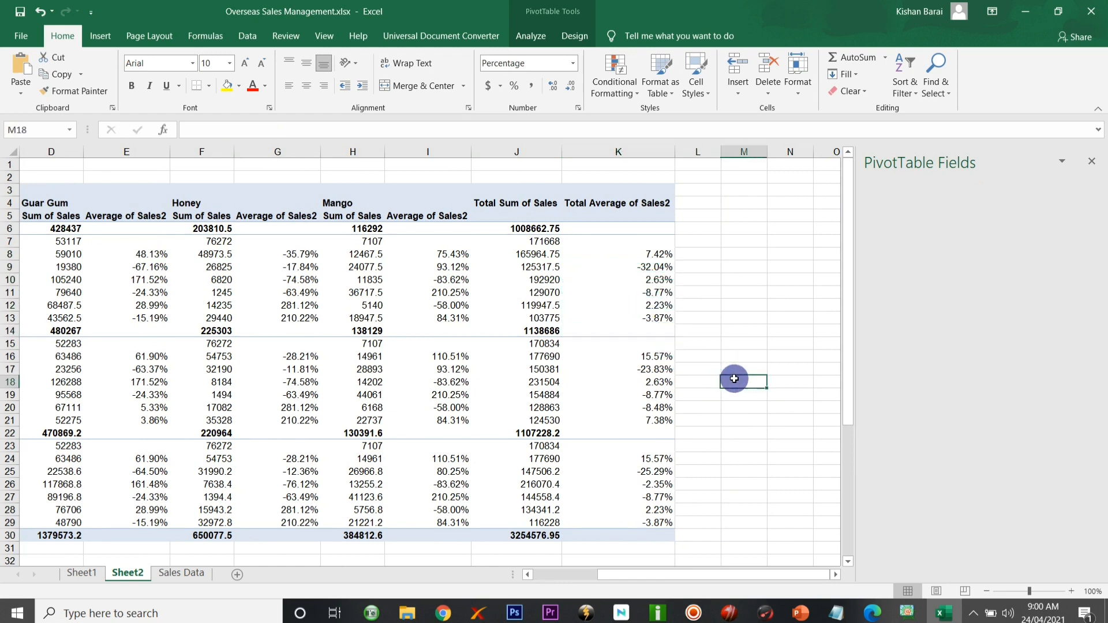
{"action": "left_click", "coordinate": [638, 384]}
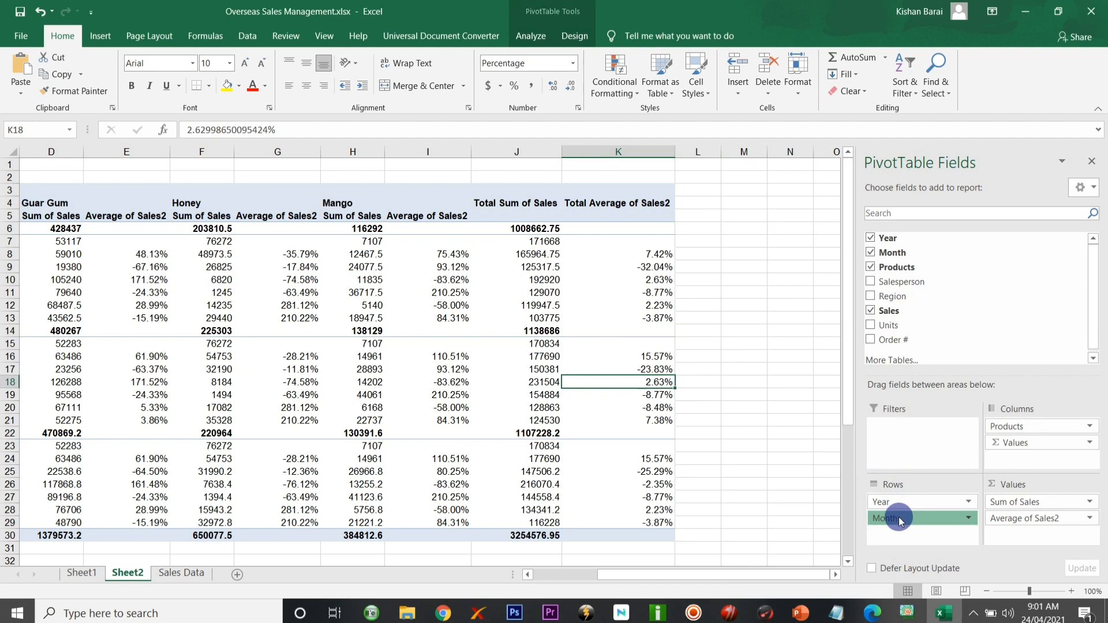
Replace Month with Salesperson beneath Year in the PivotTable rows, and remove the Average of Sales2 value.
{"action": "left_click_drag", "start_coordinate": [898, 517], "coordinate": [810, 509]}
{"action": "left_click_drag", "start_coordinate": [878, 502], "coordinate": [880, 600]}
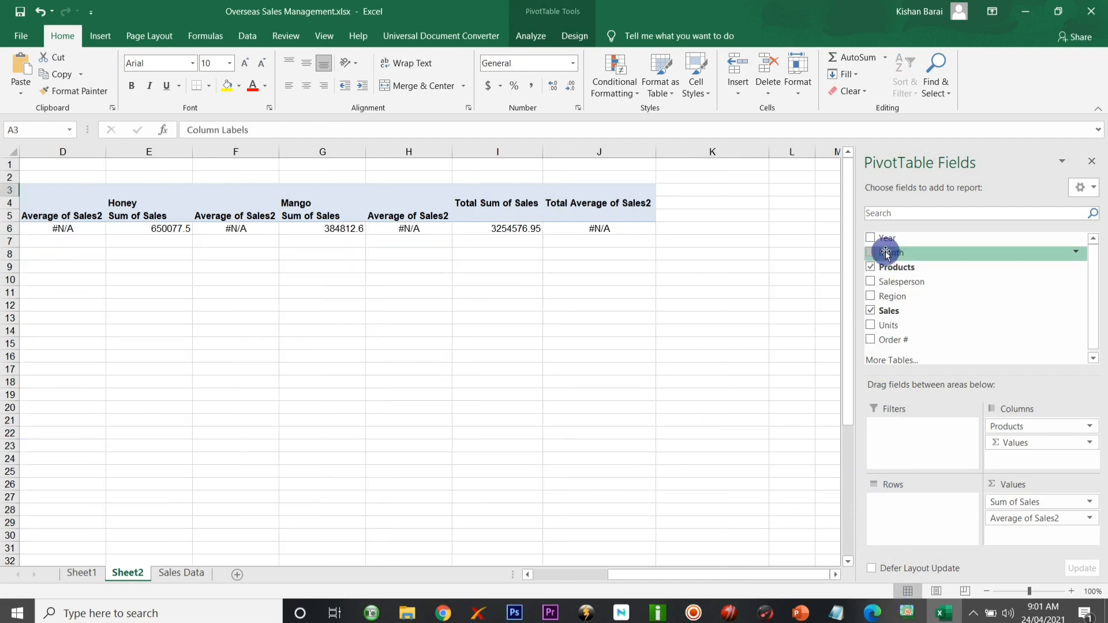
{"action": "left_click_drag", "start_coordinate": [887, 240], "coordinate": [895, 499]}
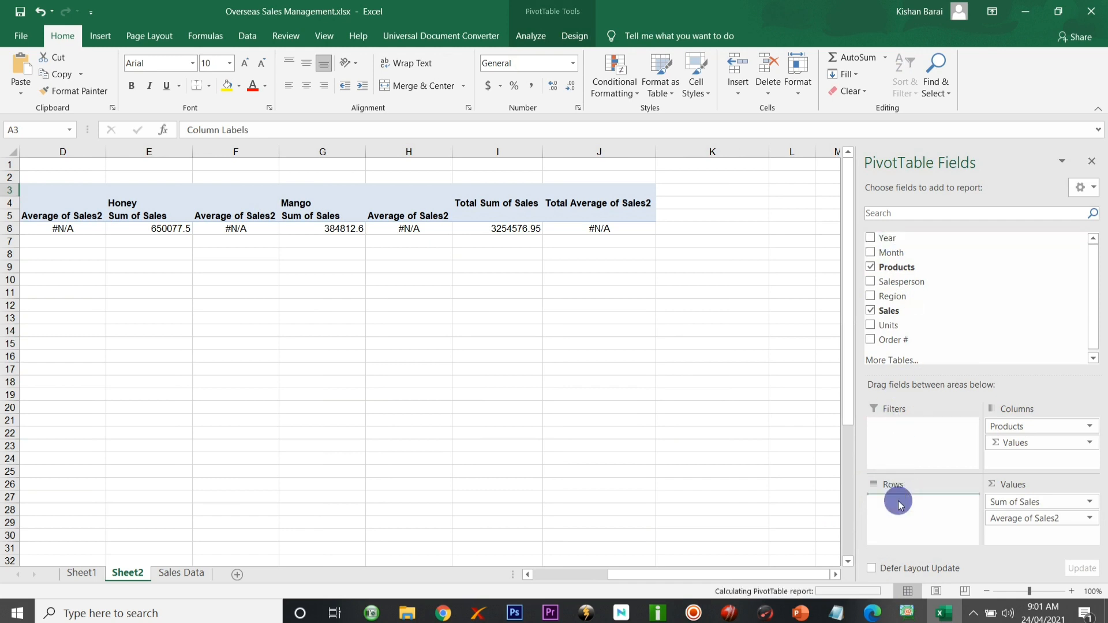
{"action": "left_click_drag", "start_coordinate": [892, 277], "coordinate": [903, 513]}
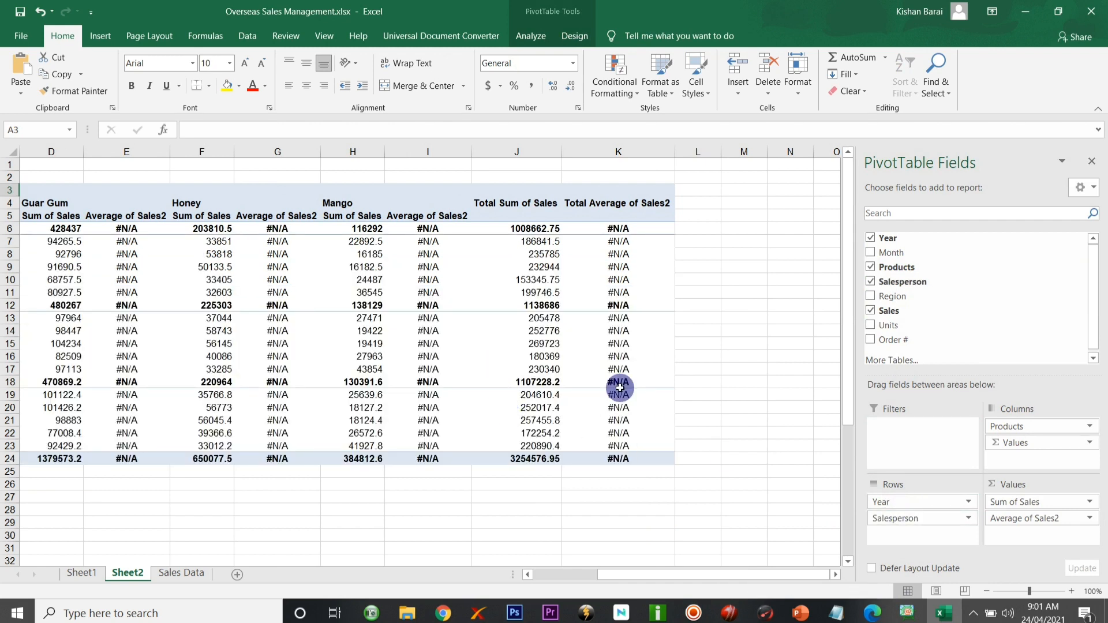
{"action": "left_click_drag", "start_coordinate": [1074, 518], "coordinate": [787, 477]}
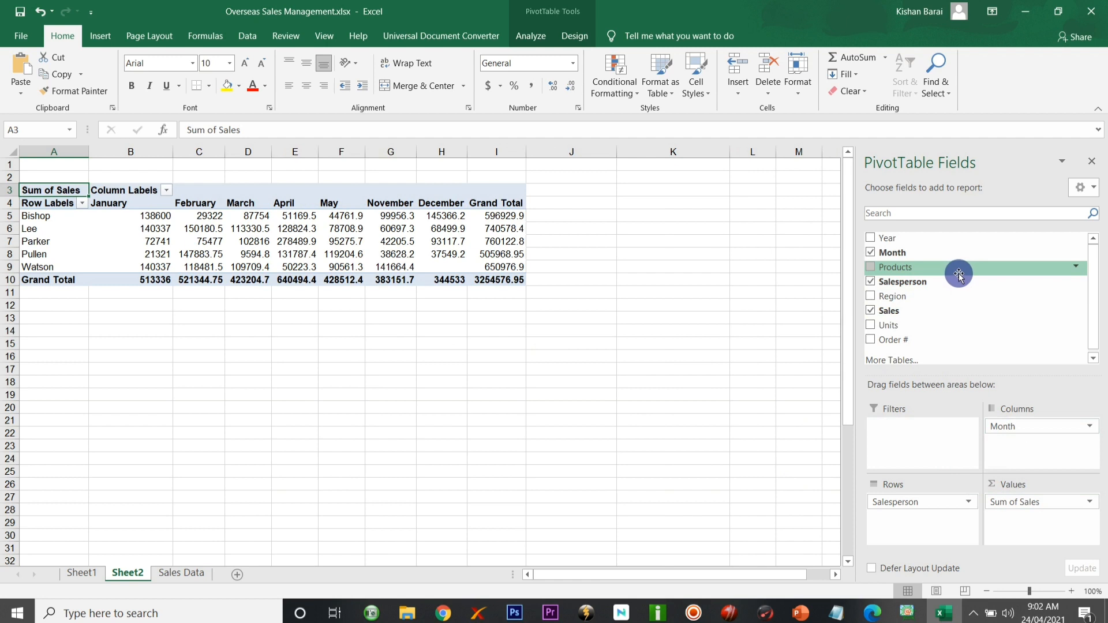
Add the Products field beneath Month in the PivotTable columns.
{"action": "left_click_drag", "start_coordinate": [958, 274], "coordinate": [1011, 449]}
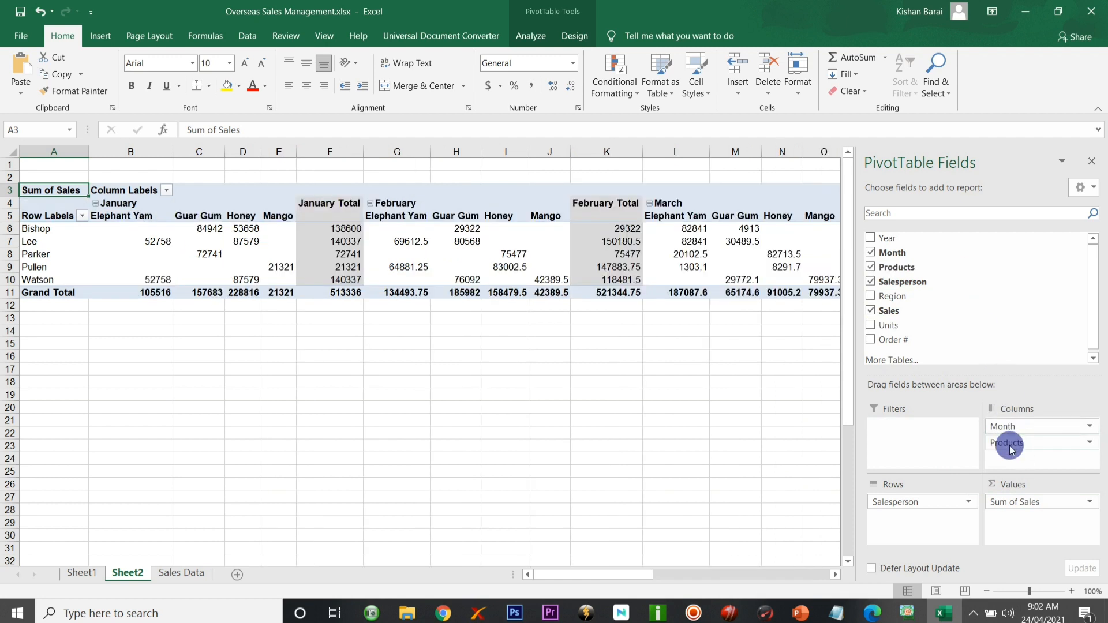
{"action": "left_click", "coordinate": [1011, 449]}
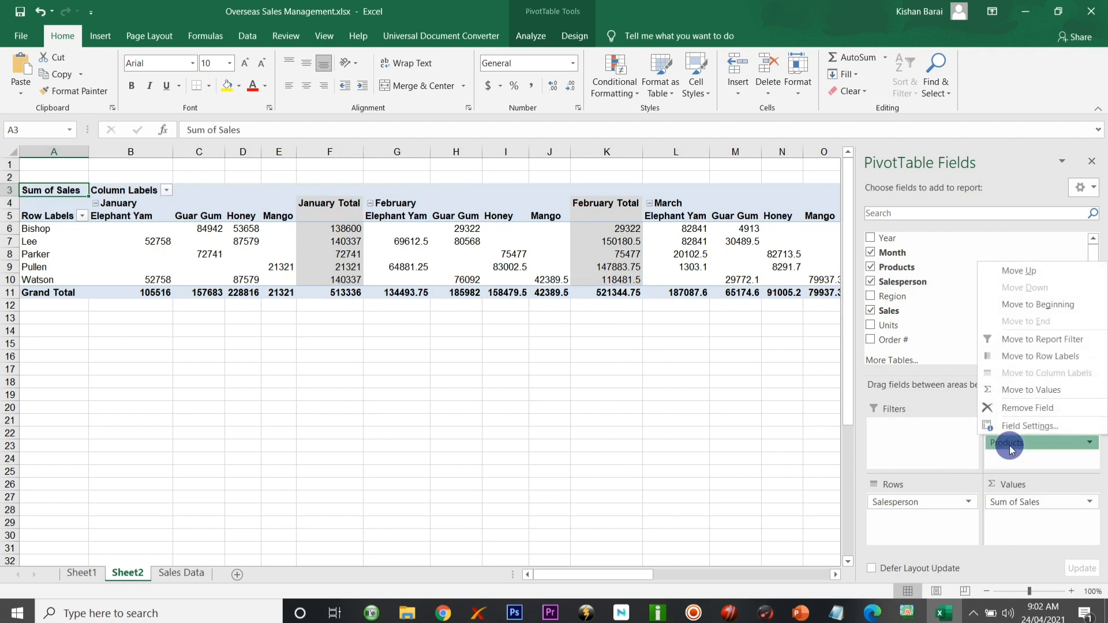
{"action": "left_click", "coordinate": [1007, 452]}
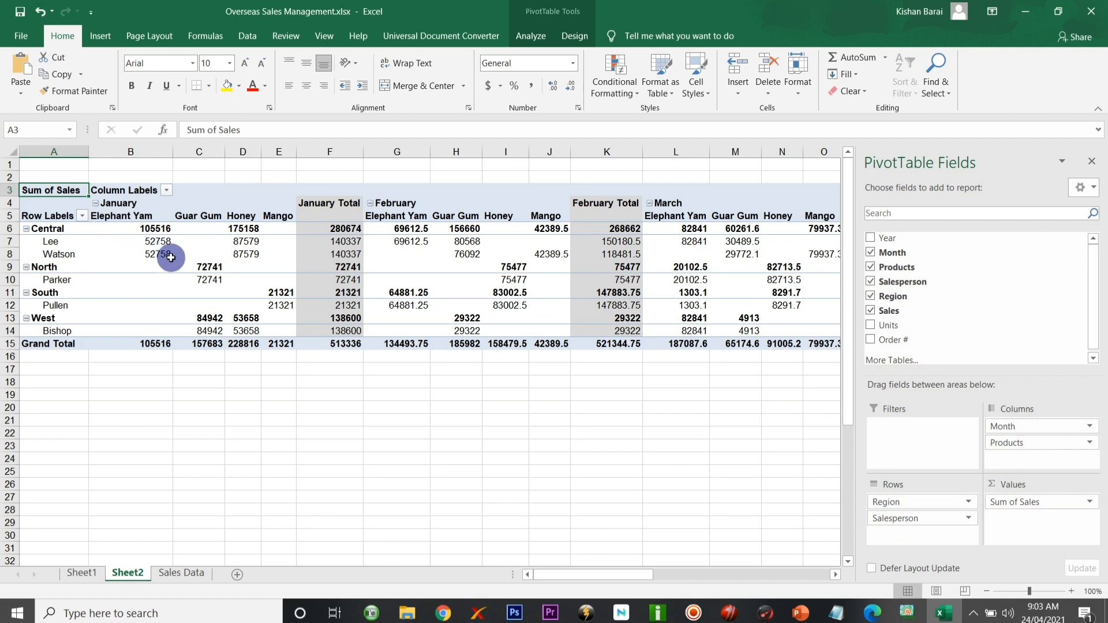
Examine the sales of each region and salesperson across the monthly product columns.
{"action": "scroll", "coordinate": [114, 253], "scroll_direction": "right", "scroll_amount": 1}
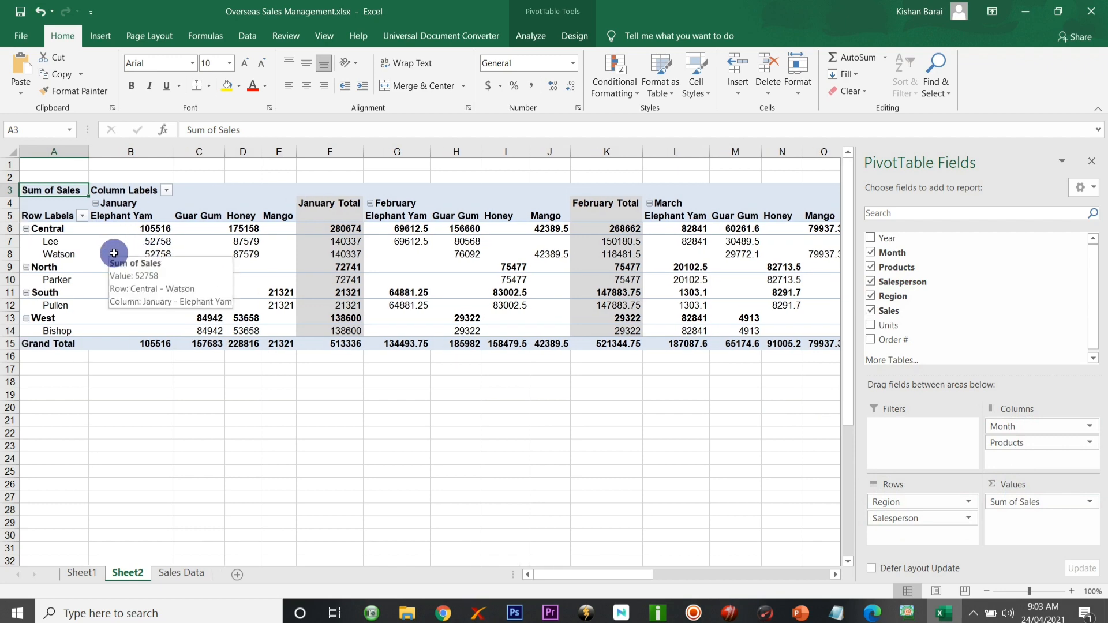
{"action": "scroll", "coordinate": [121, 252], "scroll_direction": "left", "scroll_amount": 1}
{"action": "scroll", "coordinate": [185, 274], "scroll_direction": "right", "scroll_amount": 10}
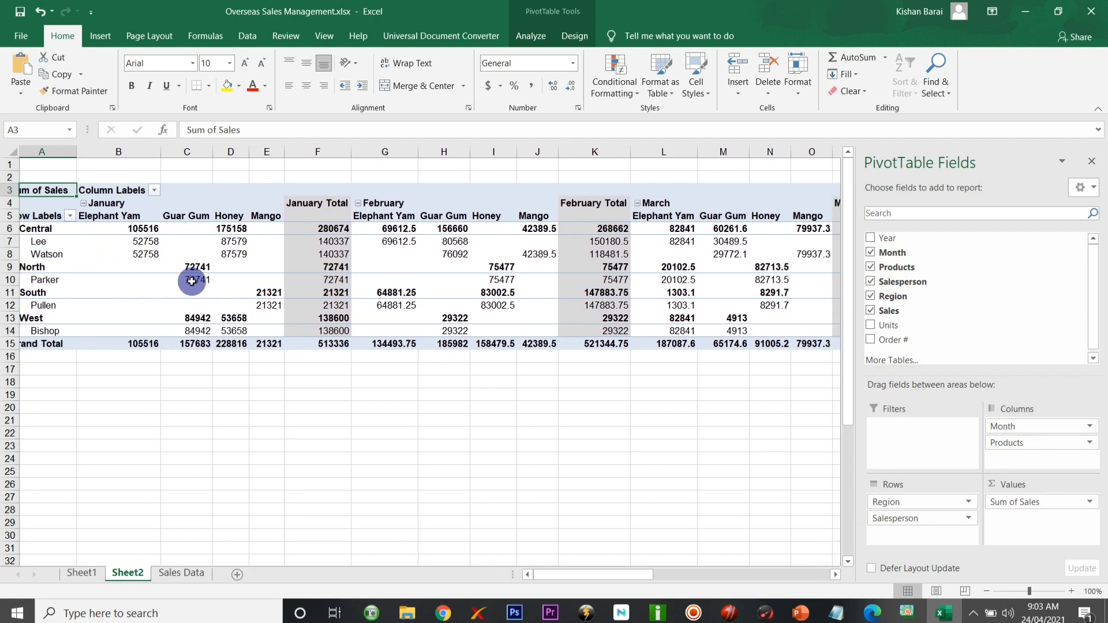
{"action": "scroll", "coordinate": [192, 281], "scroll_direction": "right", "scroll_amount": 15}
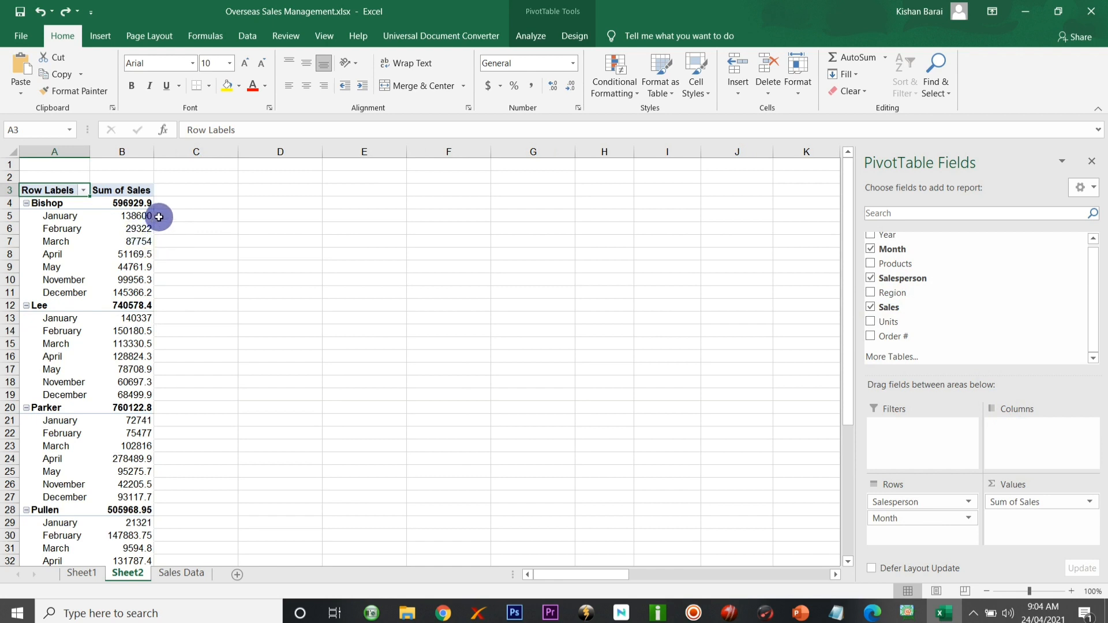
Add Sales a second time to the values of the Salesperson and Month PivotTable, with Average as its summary calculation.
{"action": "left_click", "coordinate": [179, 202]}
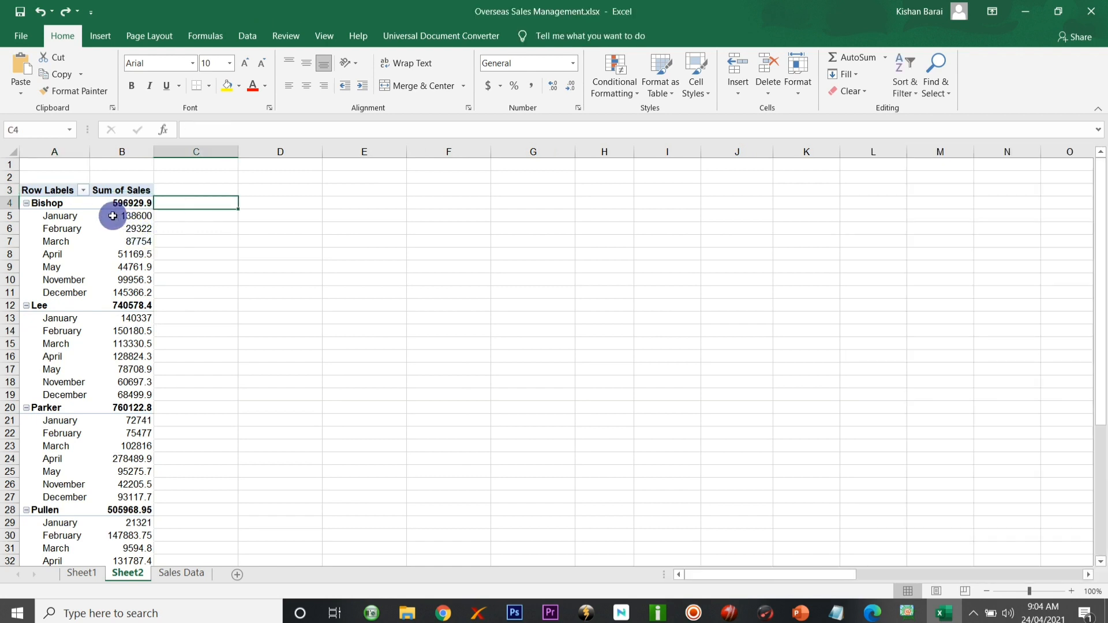
{"action": "left_click", "coordinate": [112, 216]}
{"action": "left_click", "coordinate": [176, 201]}
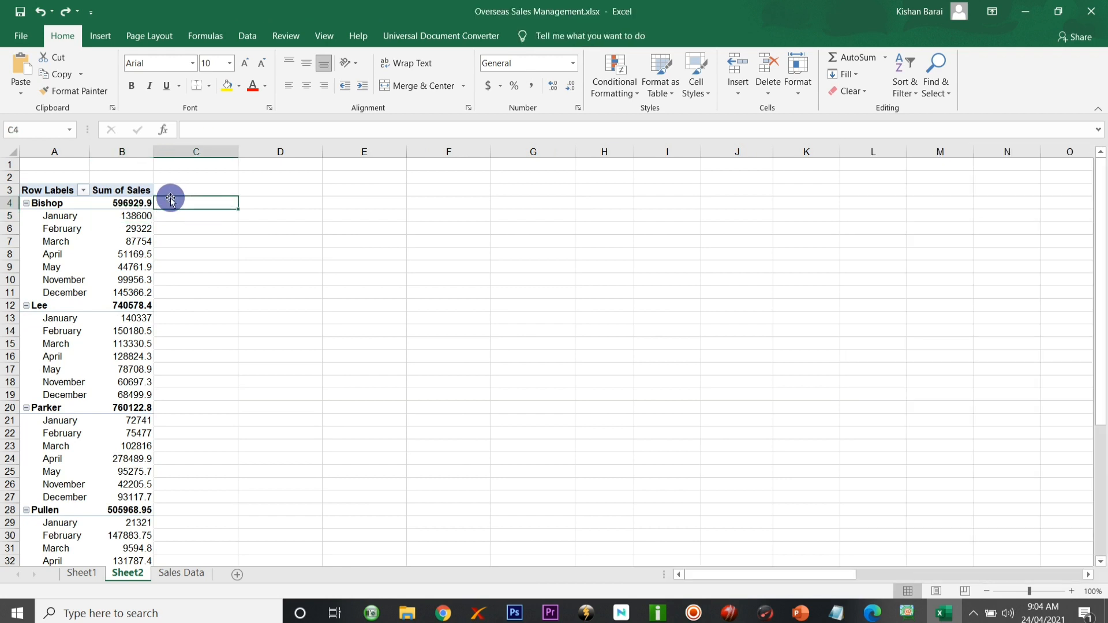
{"action": "left_click", "coordinate": [116, 240]}
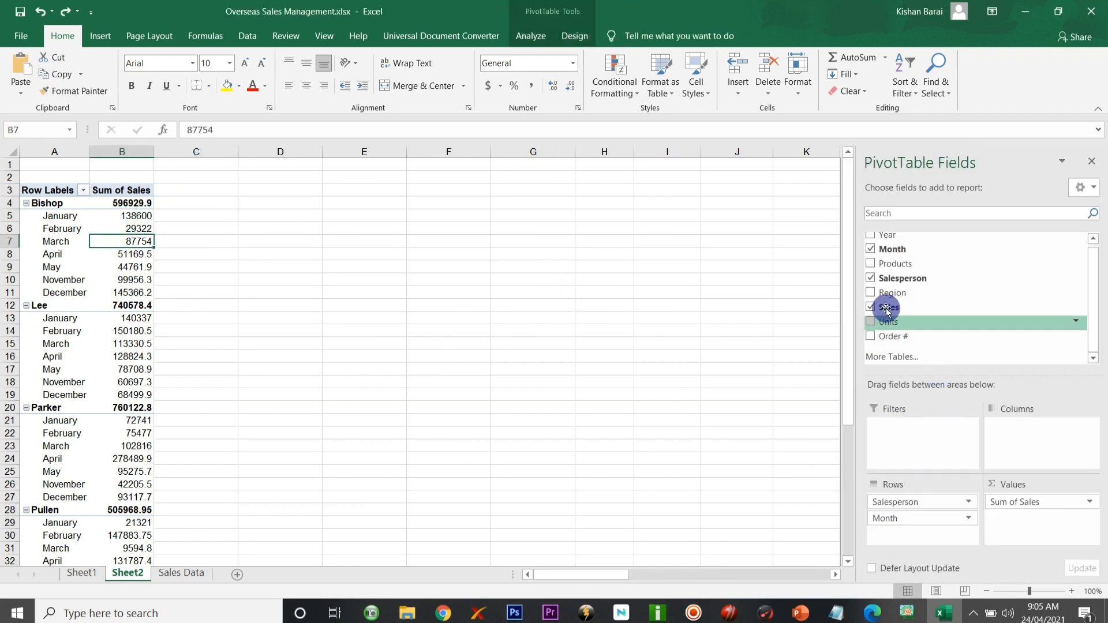
{"action": "left_click_drag", "start_coordinate": [886, 310], "coordinate": [1021, 515]}
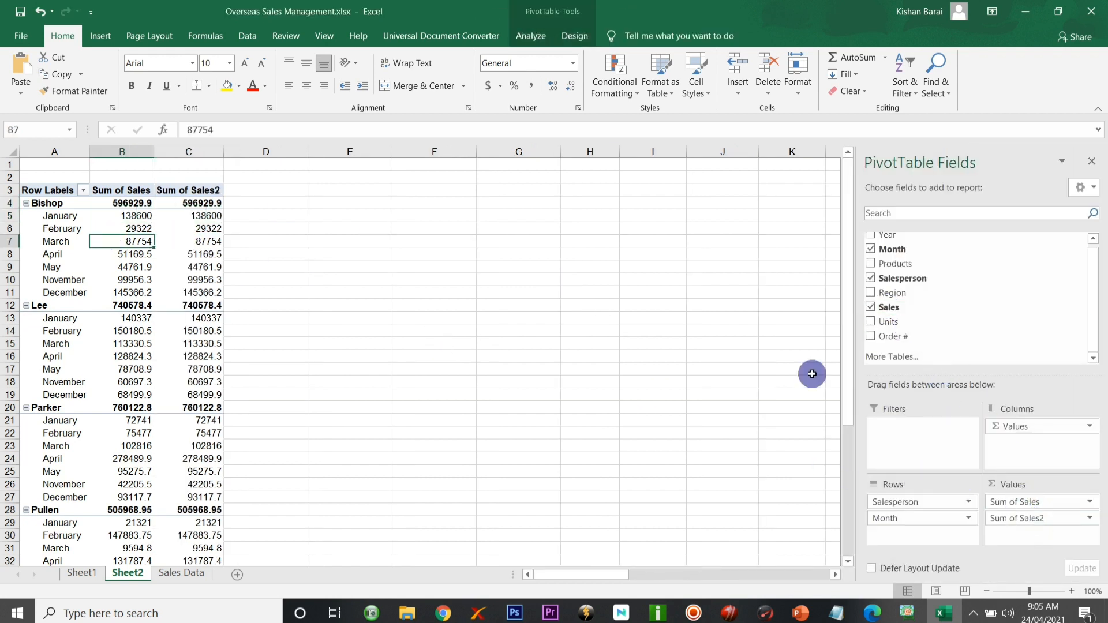
{"action": "left_click", "coordinate": [1026, 519]}
{"action": "left_click", "coordinate": [1027, 502]}
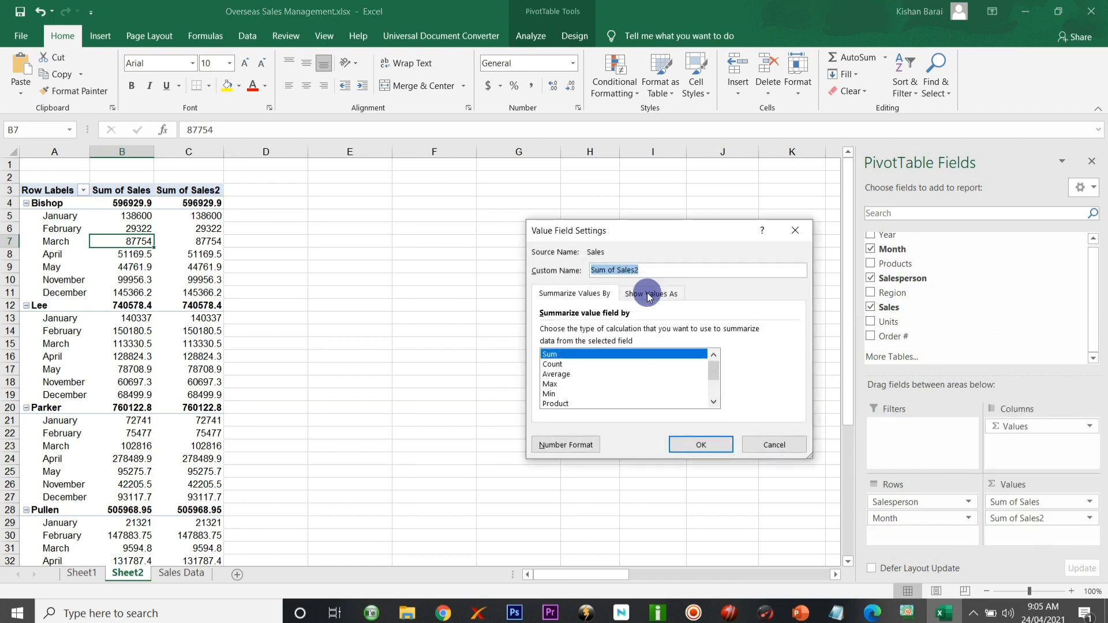
{"action": "left_click", "coordinate": [583, 374]}
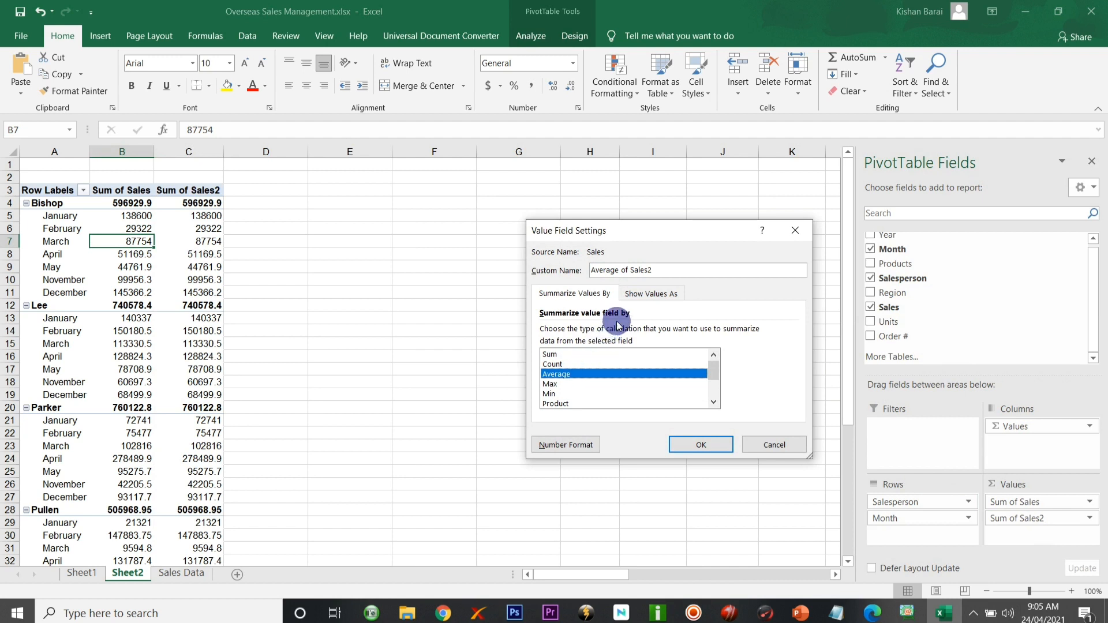
Show the salesperson report's second Sales value as % Difference From, using Month as base field and (previous) as base item.
{"action": "left_click", "coordinate": [640, 295]}
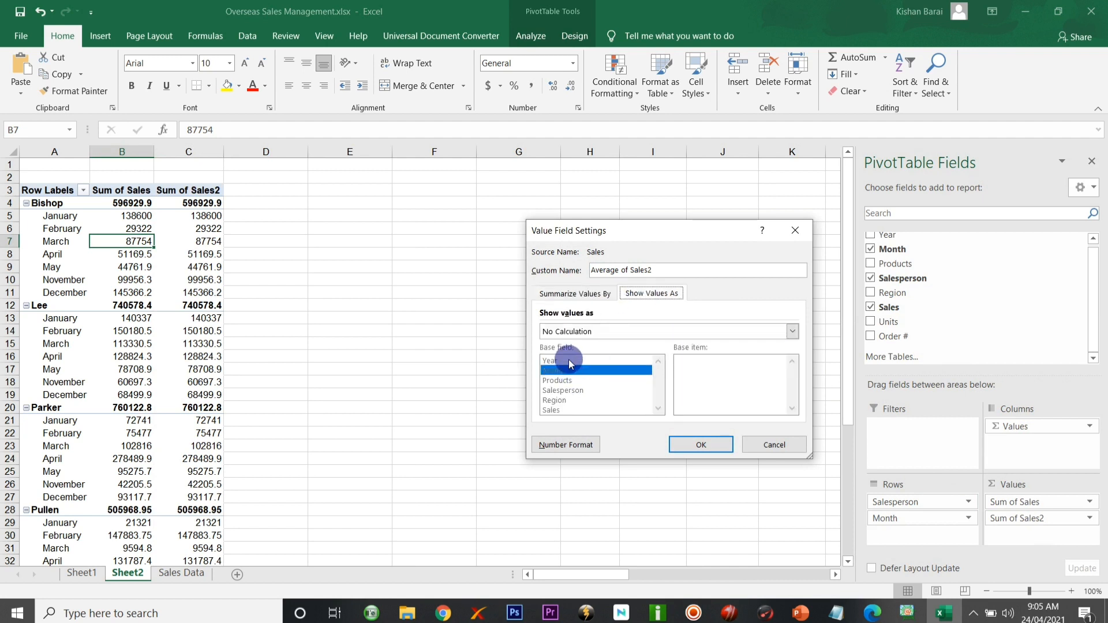
{"action": "left_click", "coordinate": [612, 331]}
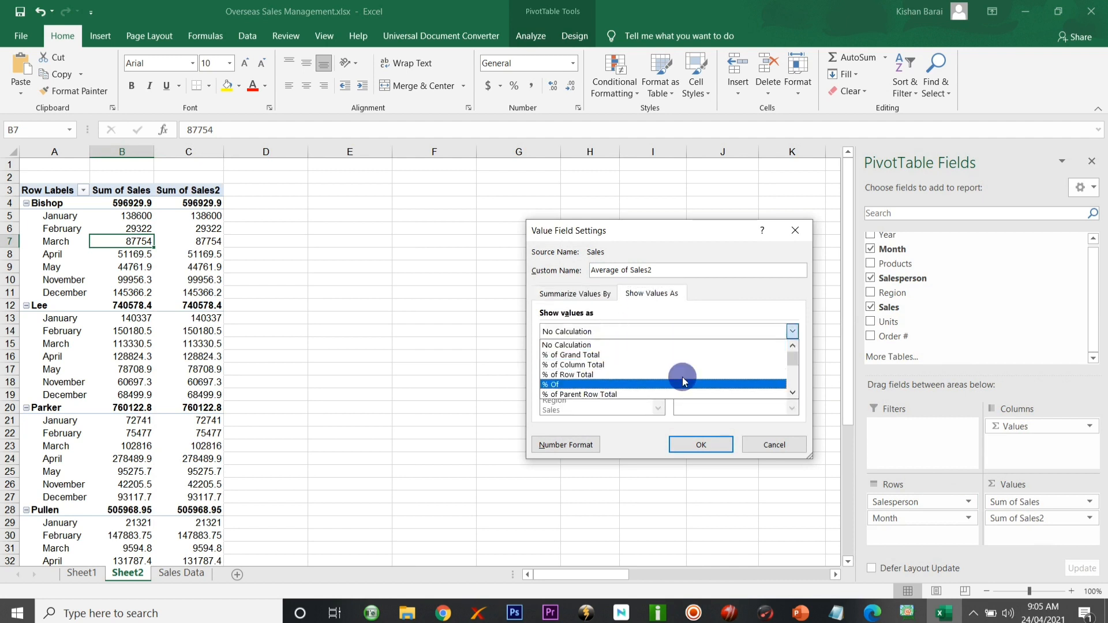
{"action": "scroll", "coordinate": [790, 364], "scroll_direction": "down", "scroll_amount": 2}
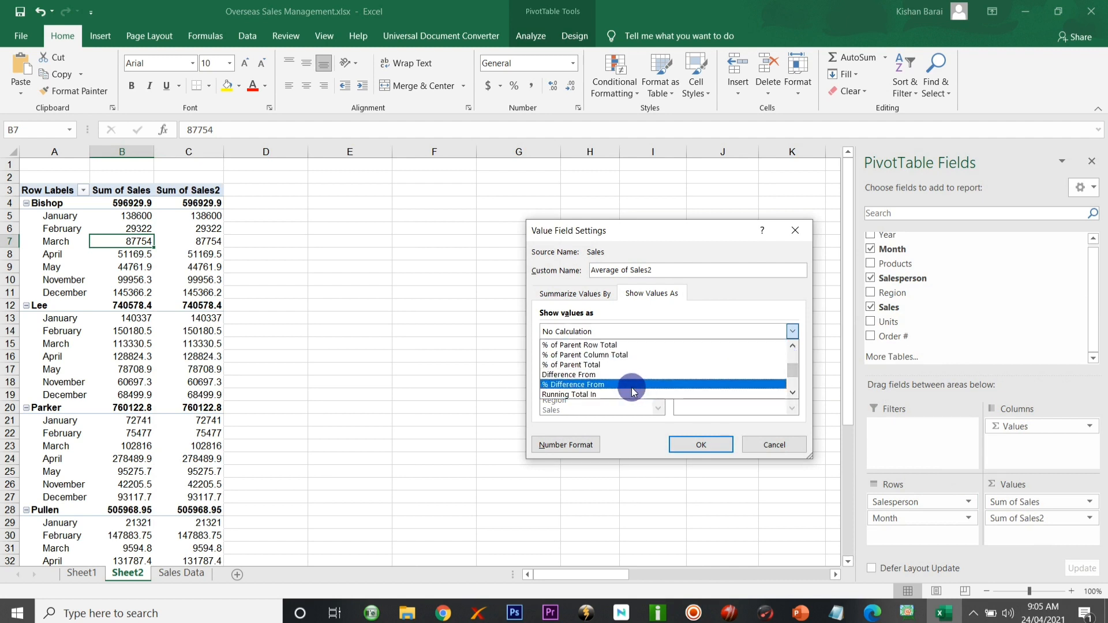
{"action": "left_click", "coordinate": [638, 384]}
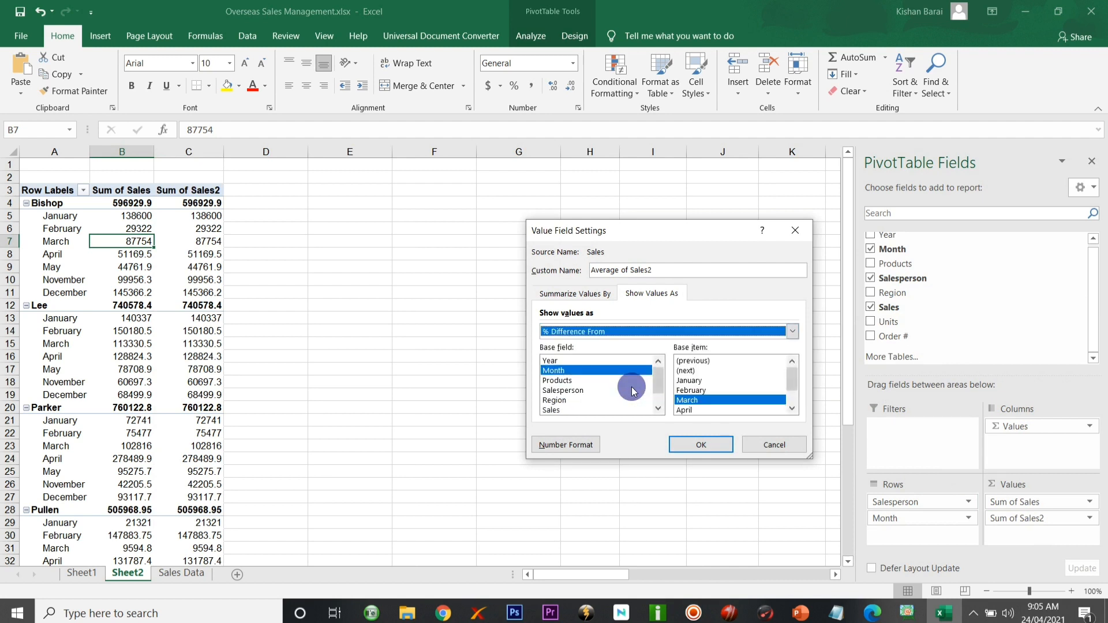
{"action": "left_click", "coordinate": [576, 369]}
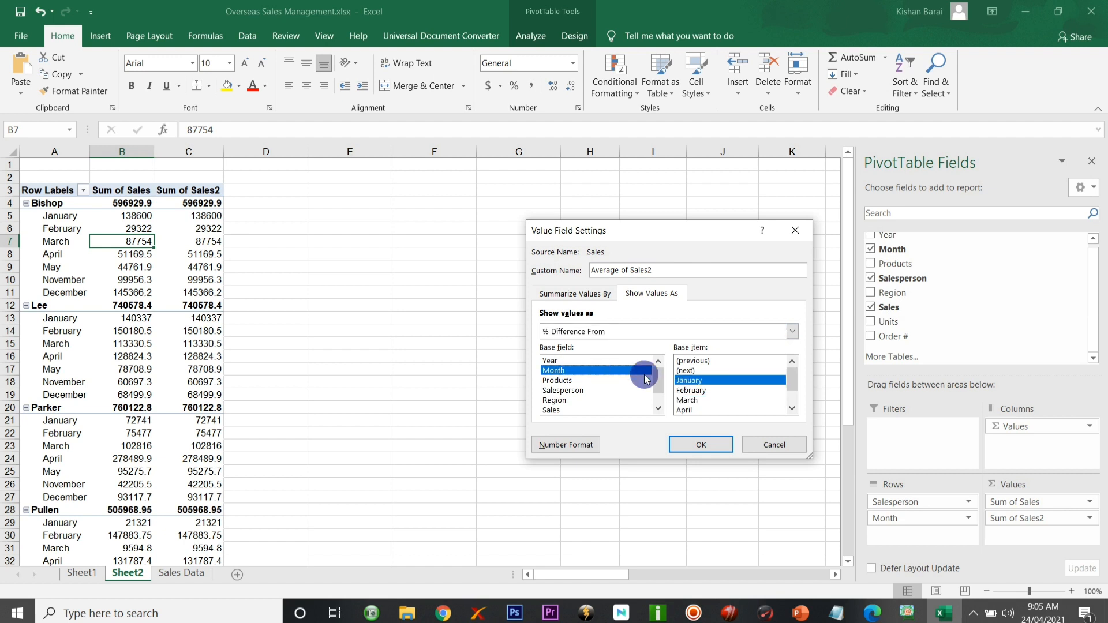
{"action": "left_click", "coordinate": [698, 362]}
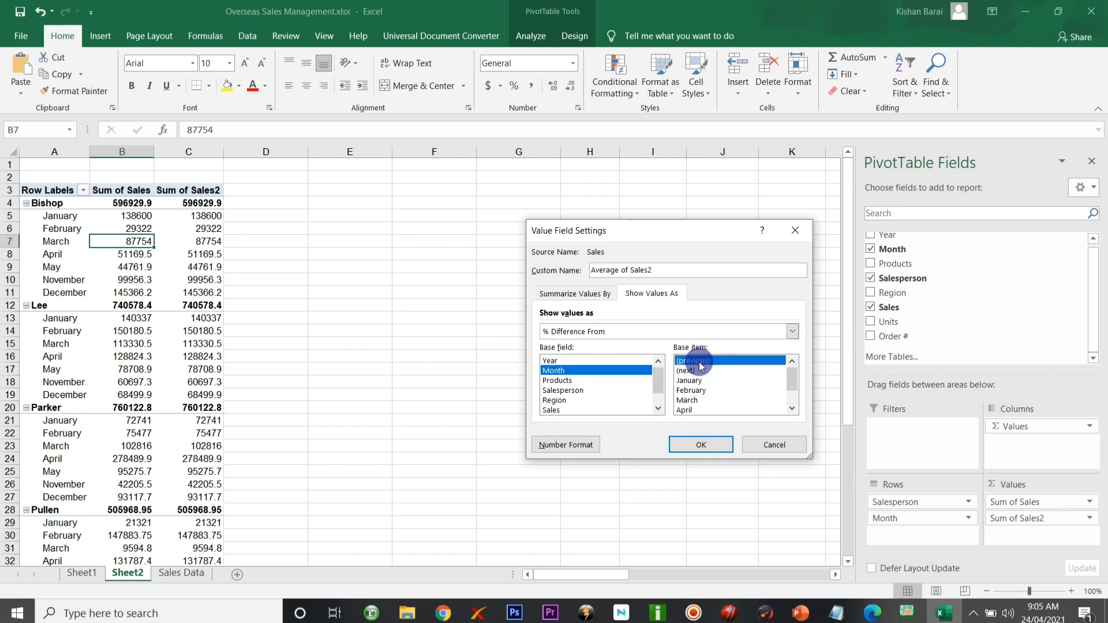
{"action": "left_click", "coordinate": [699, 442]}
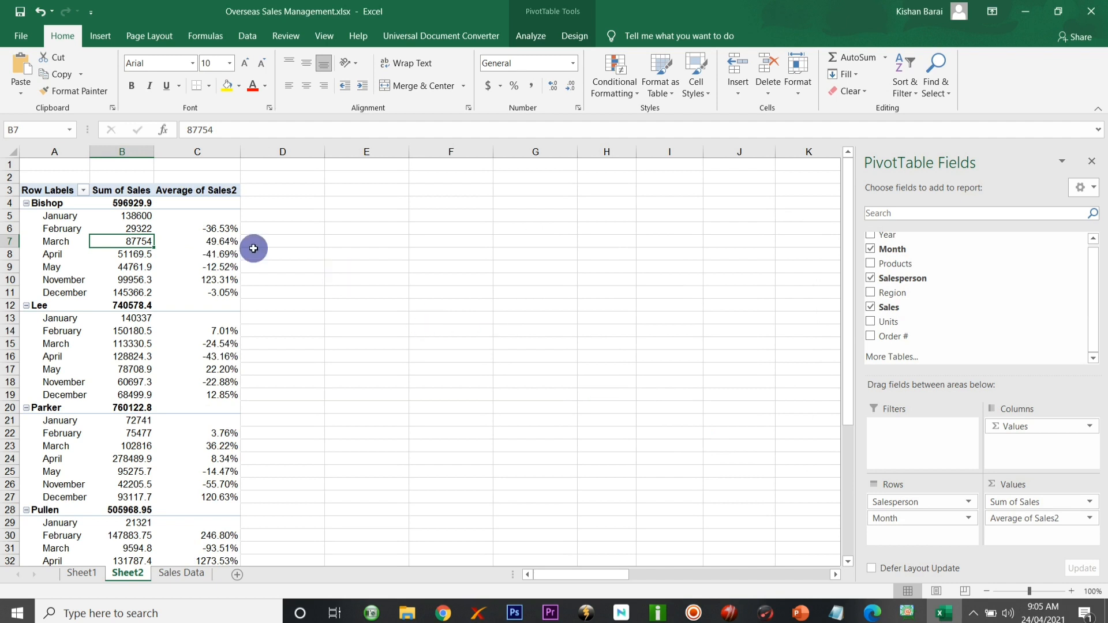
Examine the month-to-month percentage changes of the first salespeople in the PivotTable against their monthly sales.
{"action": "left_click", "coordinate": [208, 229]}
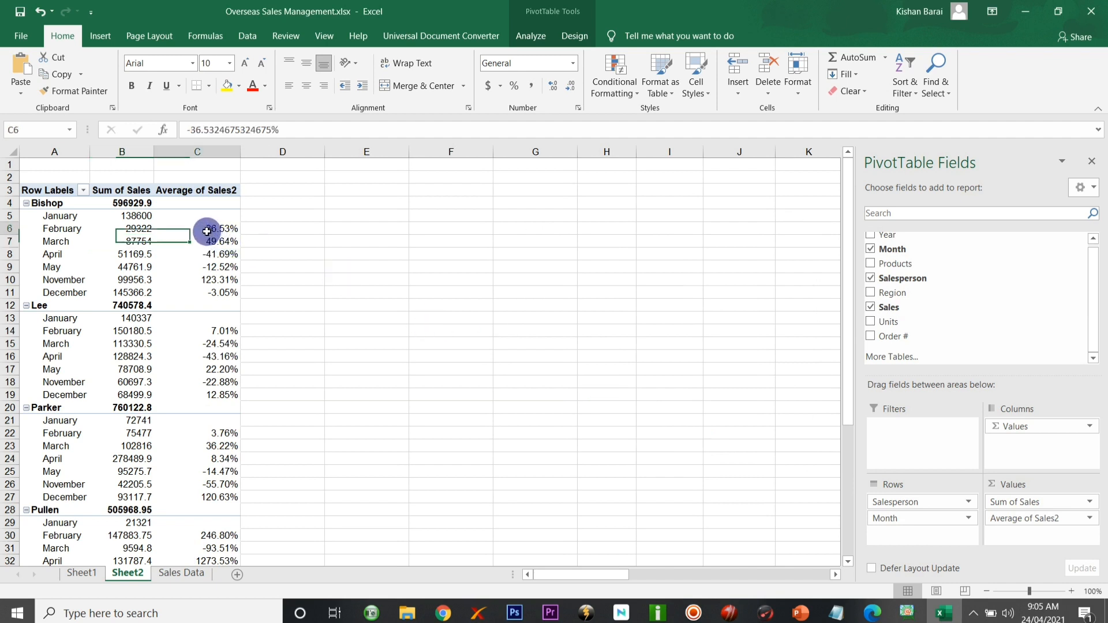
{"action": "left_click", "coordinate": [123, 229]}
{"action": "left_click", "coordinate": [191, 235]}
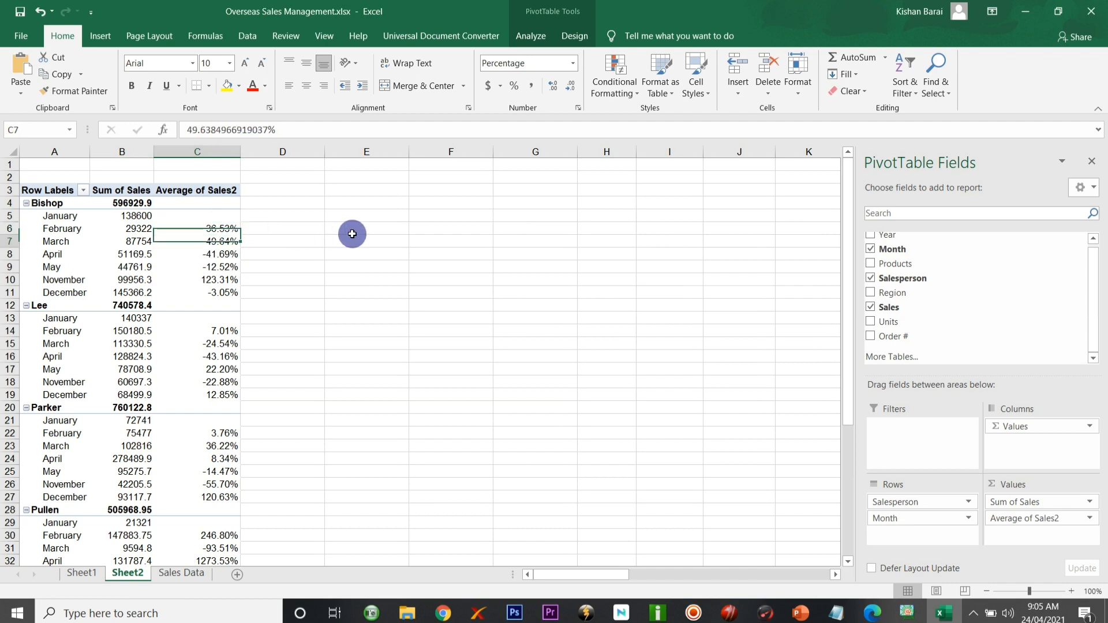
{"action": "key", "text": "Down"}
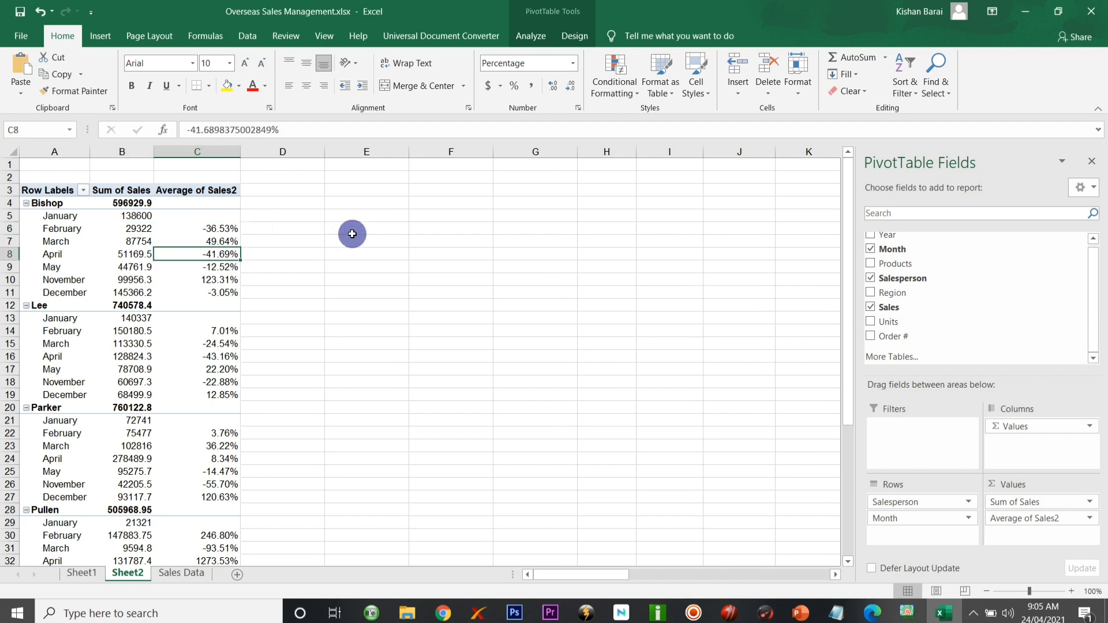
{"action": "key", "text": "Down"}
{"action": "key", "text": "Down"}
{"action": "key", "text": "Down"}
{"action": "key", "text": "Down"}
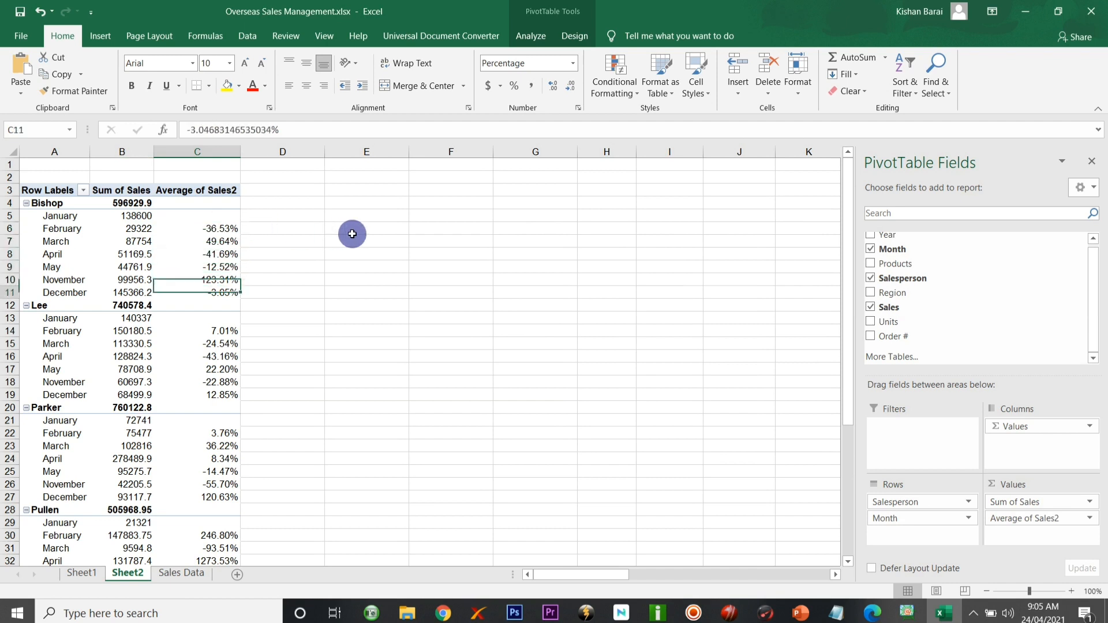
{"action": "key", "text": "Down"}
{"action": "key", "text": "Down"}
{"action": "key", "text": "Down"}
{"action": "key", "text": "Down"}
{"action": "key", "text": "Down"}
{"action": "key", "text": "Down"}
{"action": "key", "text": "Down"}
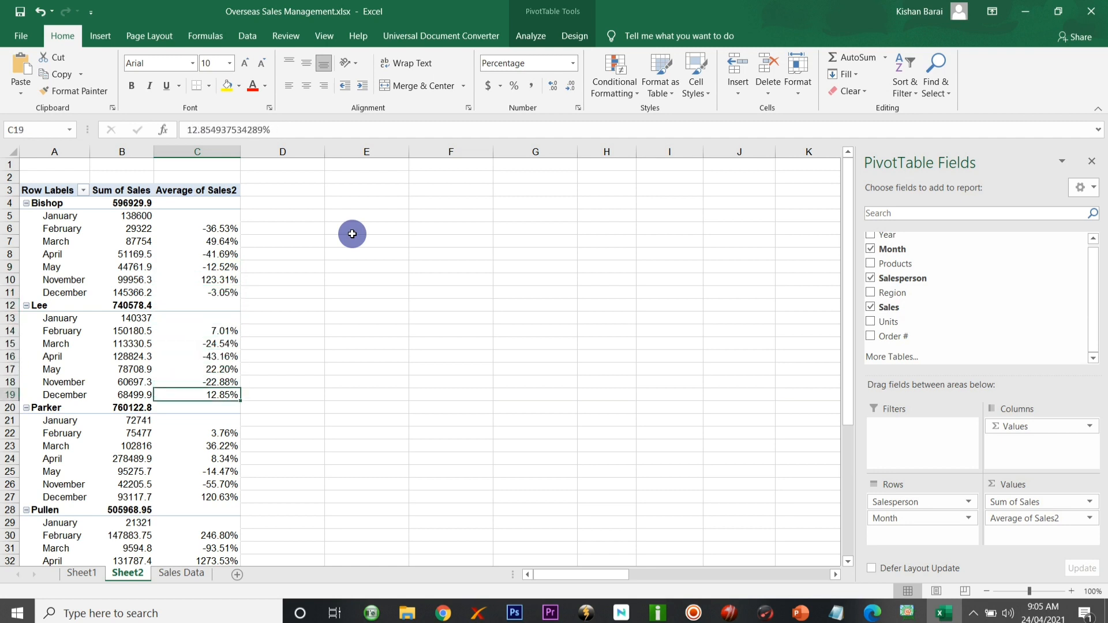
{"action": "key", "text": "Down"}
{"action": "key", "text": "Down"}
{"action": "key", "text": "Down"}
{"action": "key", "text": "Down"}
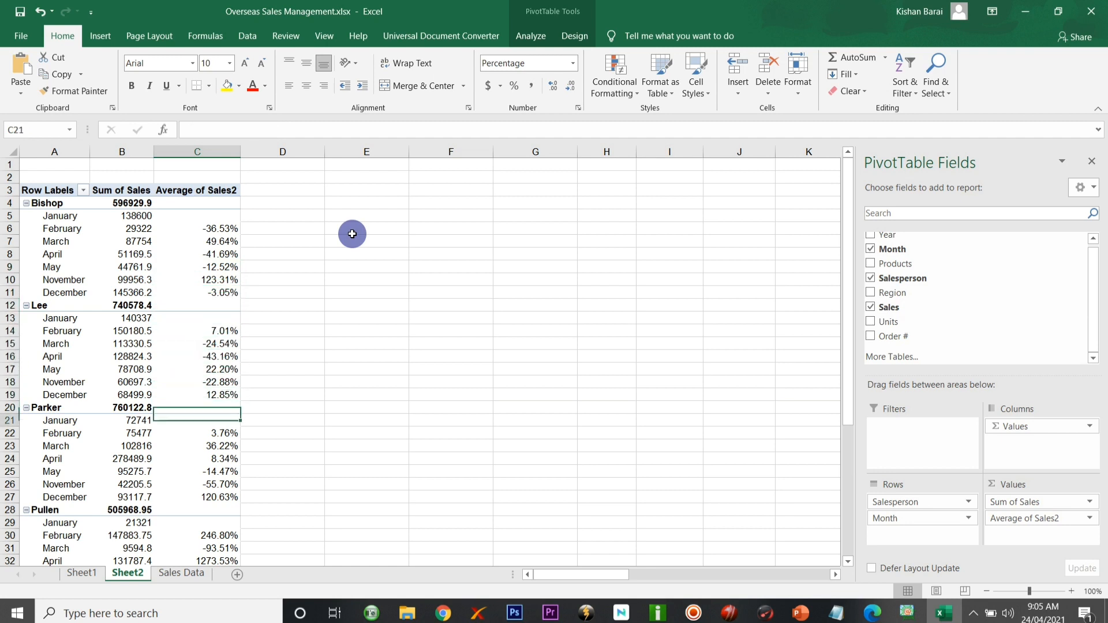
{"action": "key", "text": "Up"}
{"action": "key", "text": "Up"}
{"action": "key", "text": "Up"}
{"action": "key", "text": "Up"}
{"action": "key", "text": "Up"}
{"action": "key", "text": "Up"}
{"action": "key", "text": "Up"}
{"action": "key", "text": "Up"}
{"action": "key", "text": "Up"}
{"action": "key", "text": "Up"}
{"action": "key", "text": "Up"}
{"action": "key", "text": "Up"}
{"action": "key", "text": "Up"}
{"action": "key", "text": "Up"}
{"action": "key", "text": "Up"}
{"action": "key", "text": "Up"}
{"action": "key", "text": "Up"}
{"action": "key", "text": "Up"}
{"action": "key", "text": "Up"}
{"action": "key", "text": "Up"}
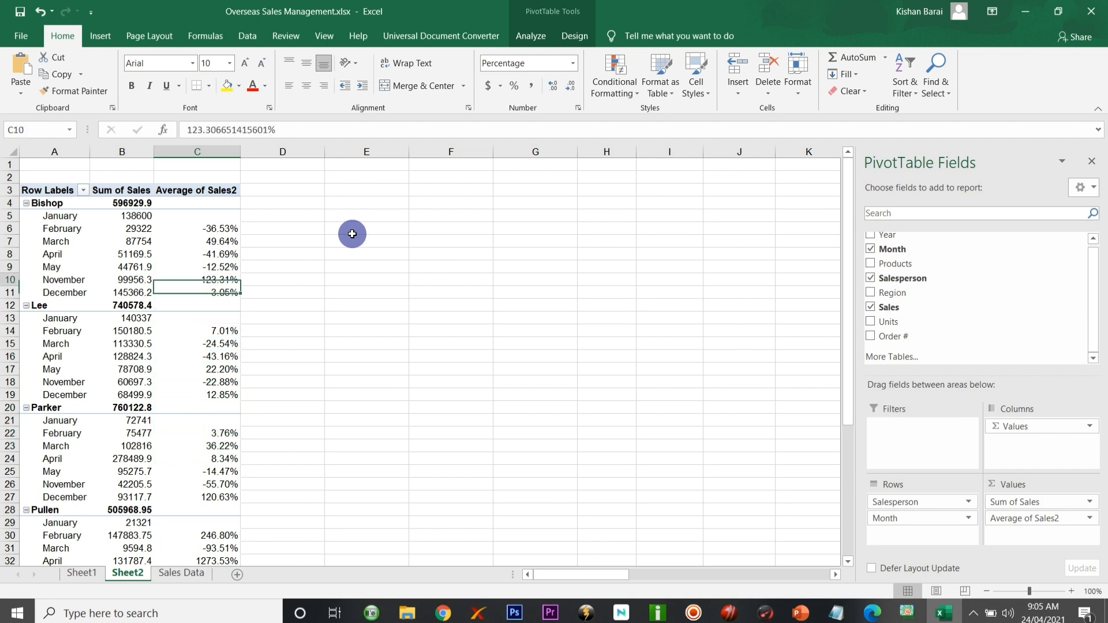
Remove Month from the PivotTable's rows and the Average of Sales2 field from its values.
{"action": "key", "text": "Down"}
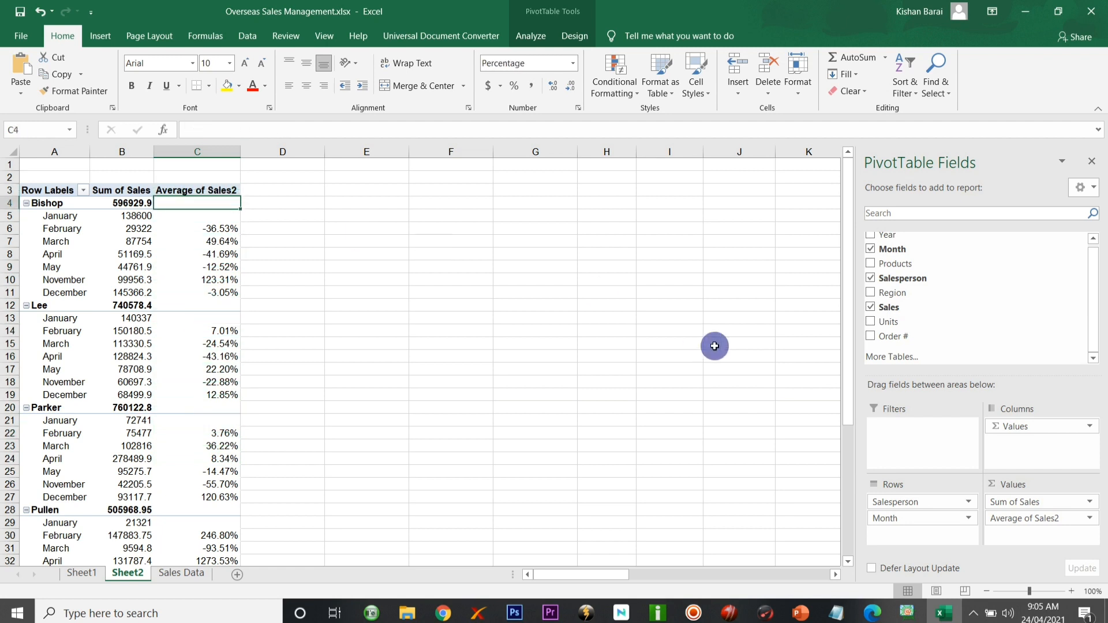
{"action": "left_click_drag", "start_coordinate": [911, 519], "coordinate": [775, 474]}
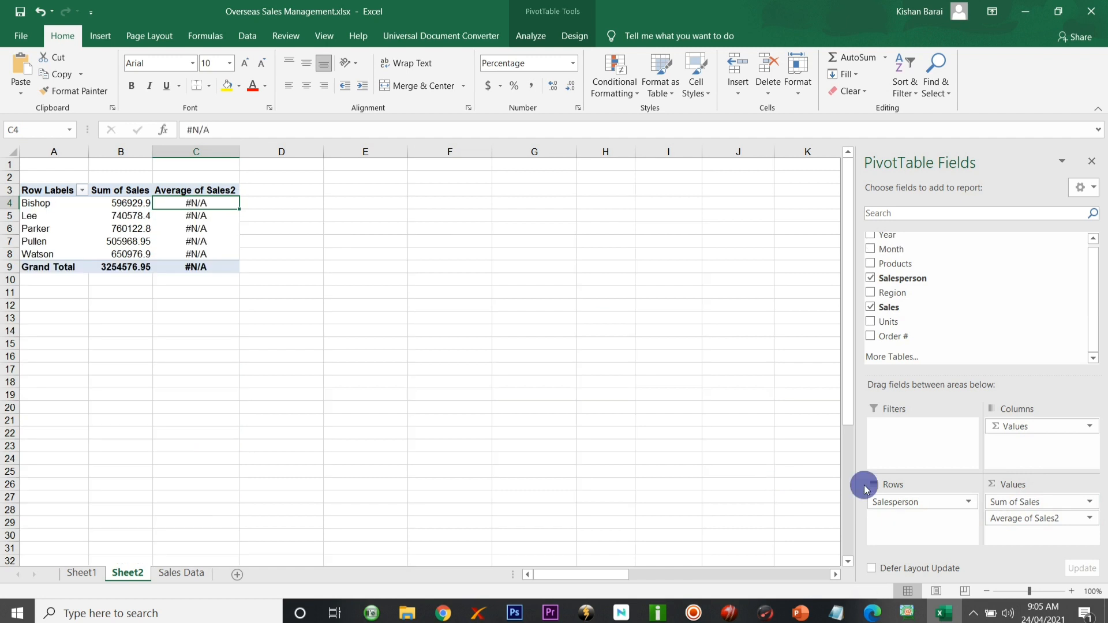
{"action": "left_click_drag", "start_coordinate": [1046, 518], "coordinate": [808, 477]}
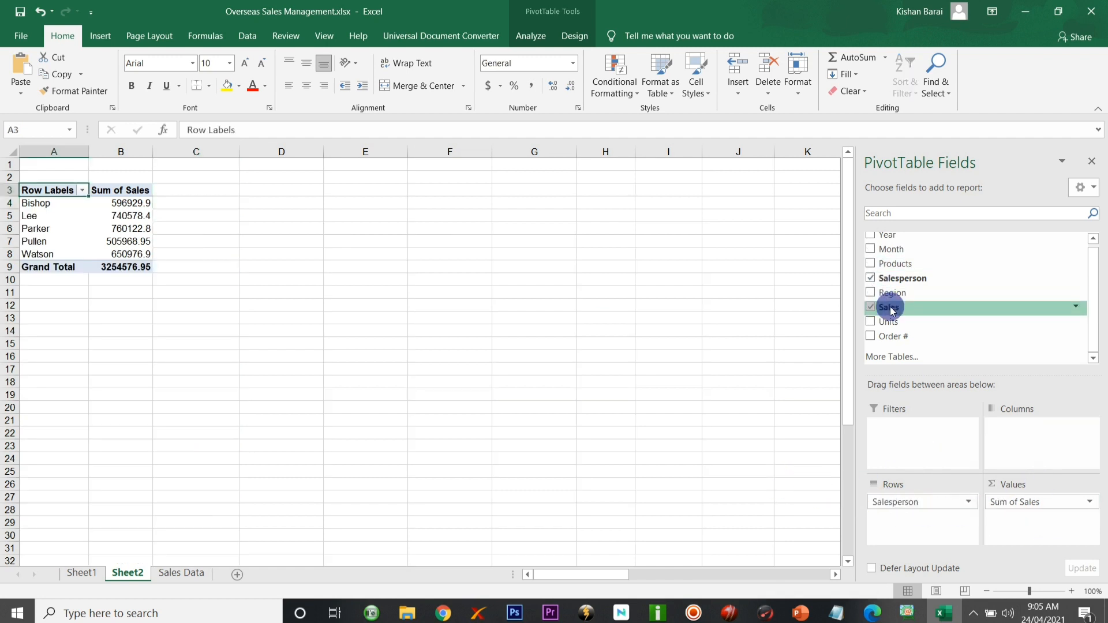
Add Sales to the values again, named Rank and shown as Rank Largest to Smallest with Salesperson as base field.
{"action": "left_click_drag", "start_coordinate": [893, 310], "coordinate": [1013, 505]}
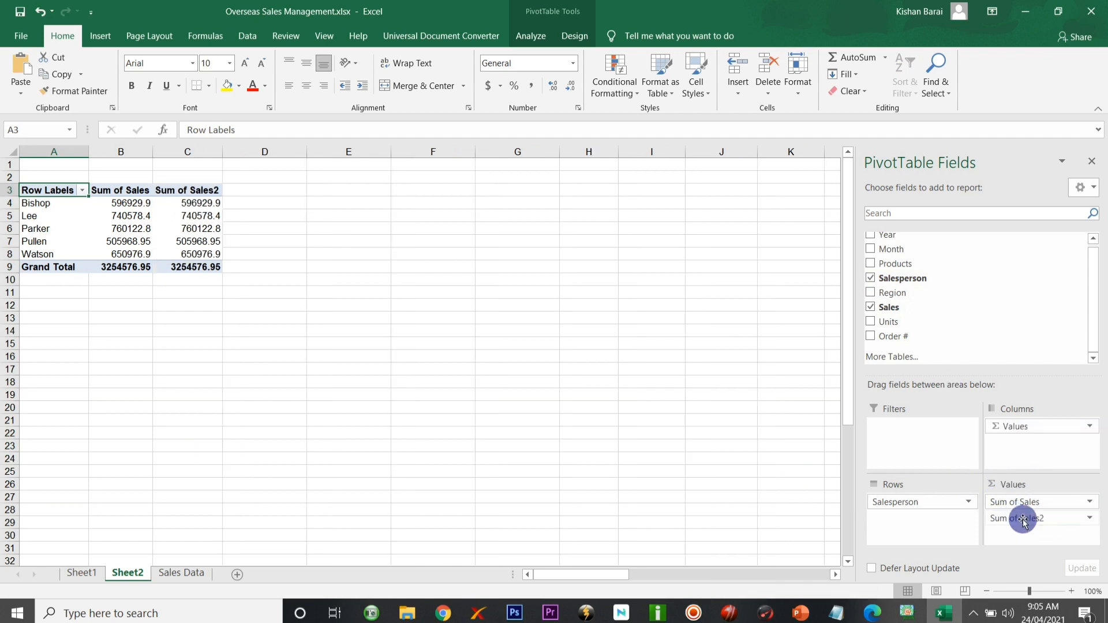
{"action": "left_click", "coordinate": [1023, 520]}
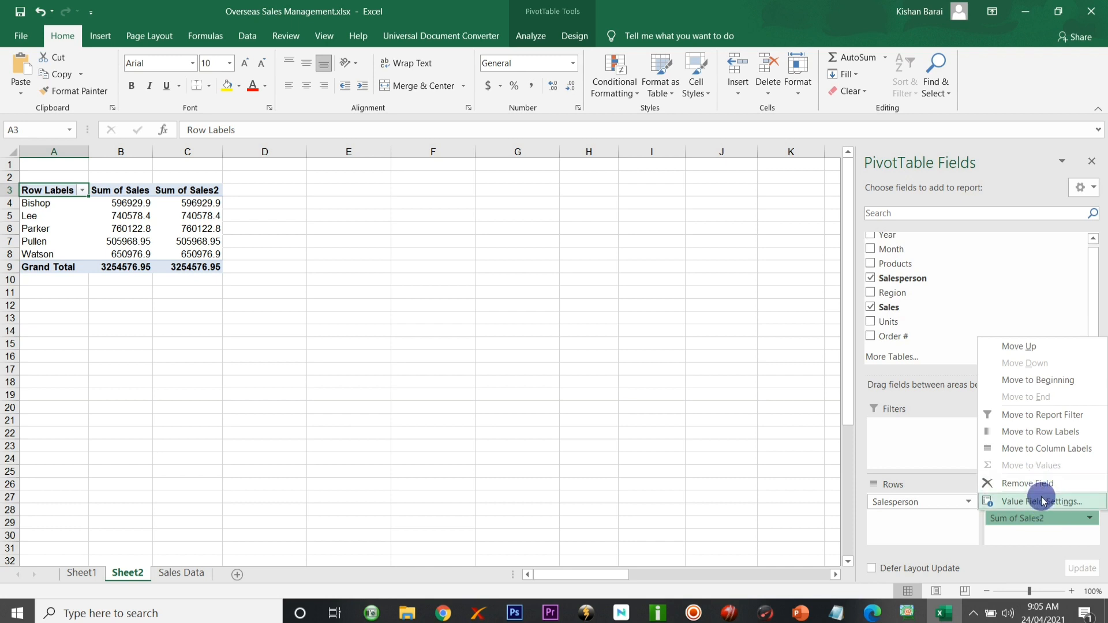
{"action": "left_click", "coordinate": [1043, 501]}
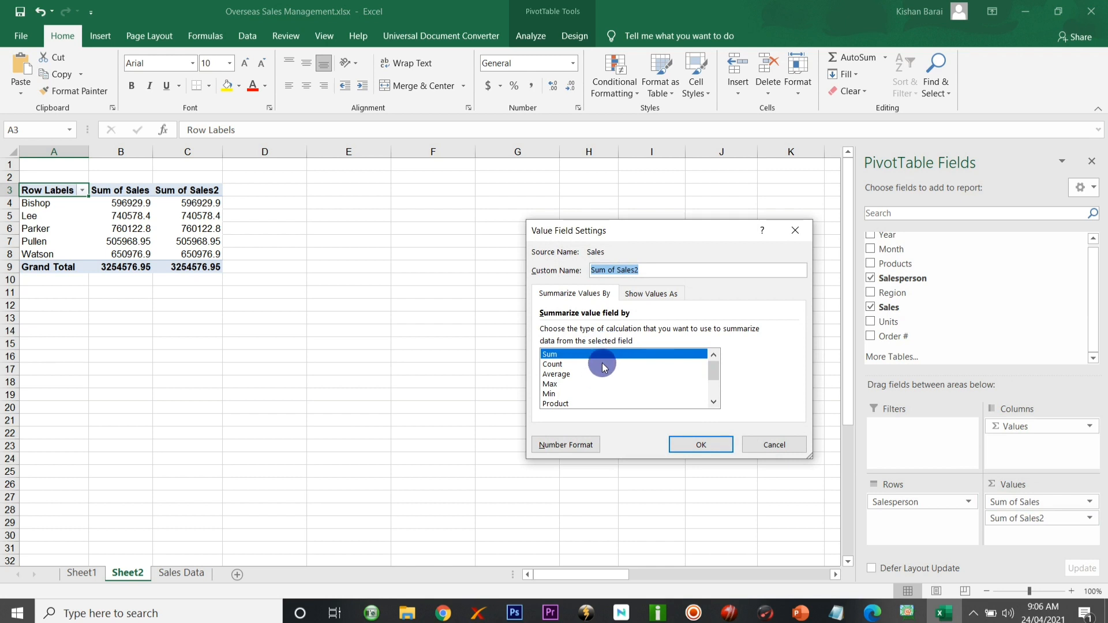
{"action": "left_click", "coordinate": [639, 294]}
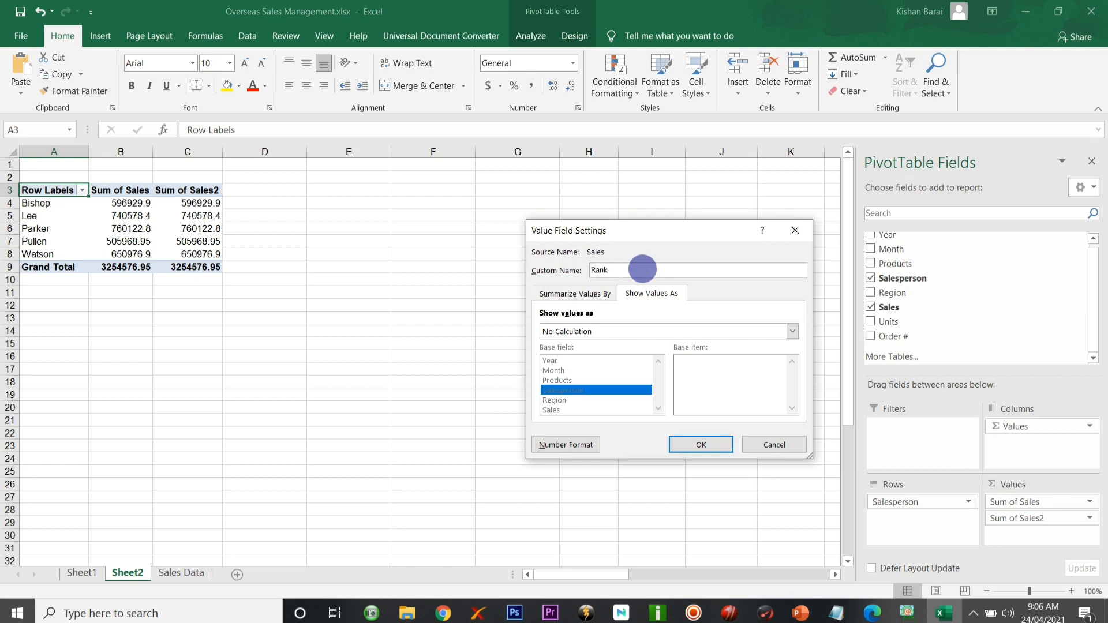
{"action": "left_click", "coordinate": [577, 332]}
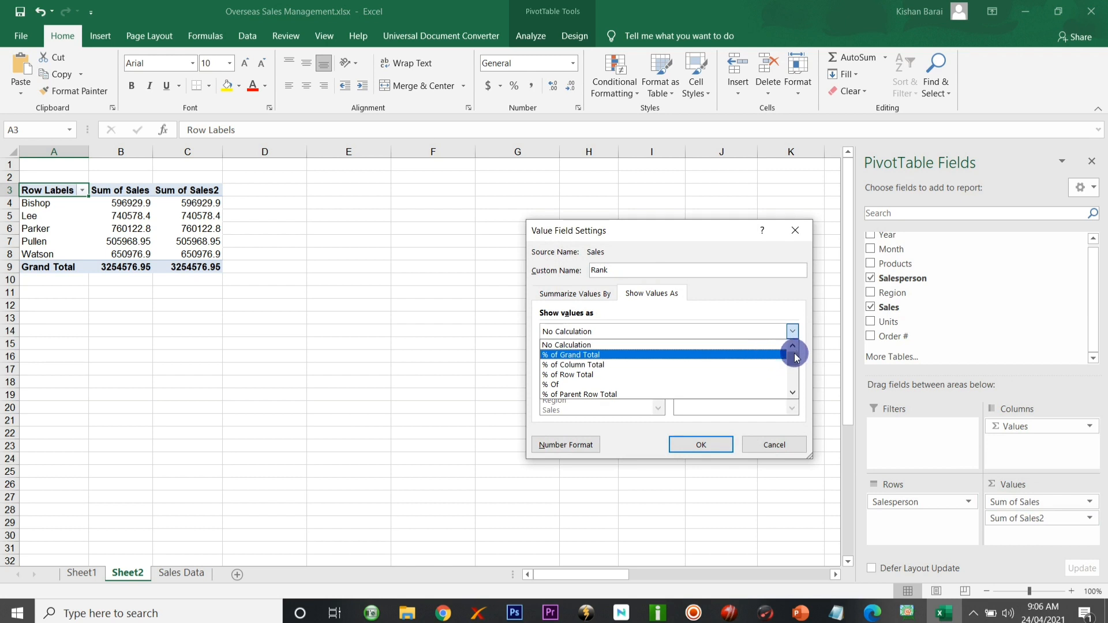
{"action": "left_click_drag", "start_coordinate": [794, 357], "coordinate": [796, 379]}
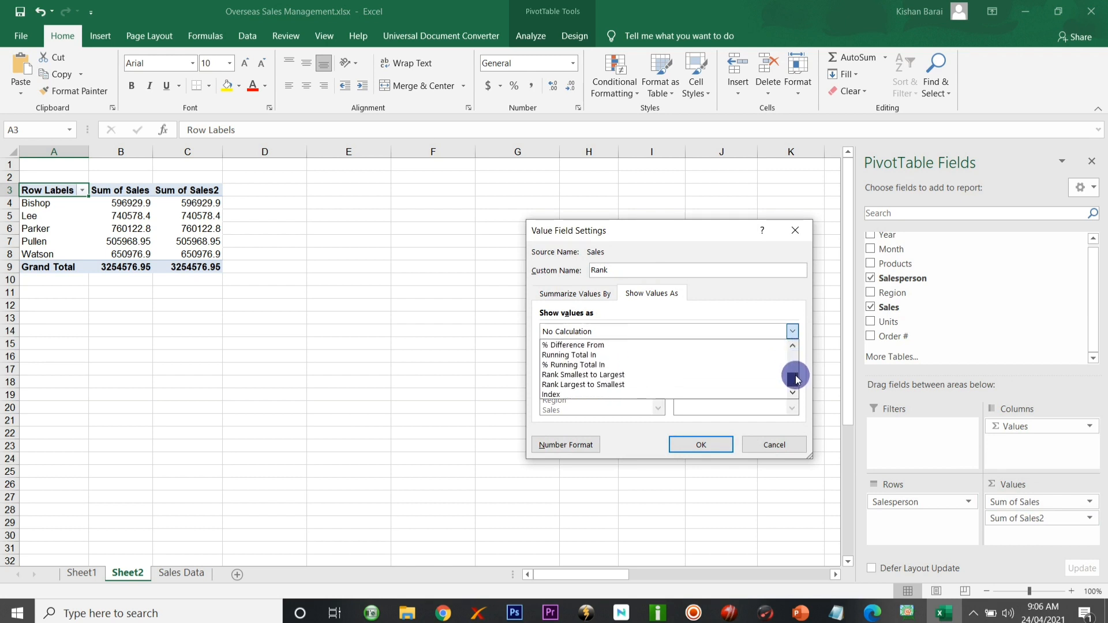
{"action": "left_click", "coordinate": [653, 385]}
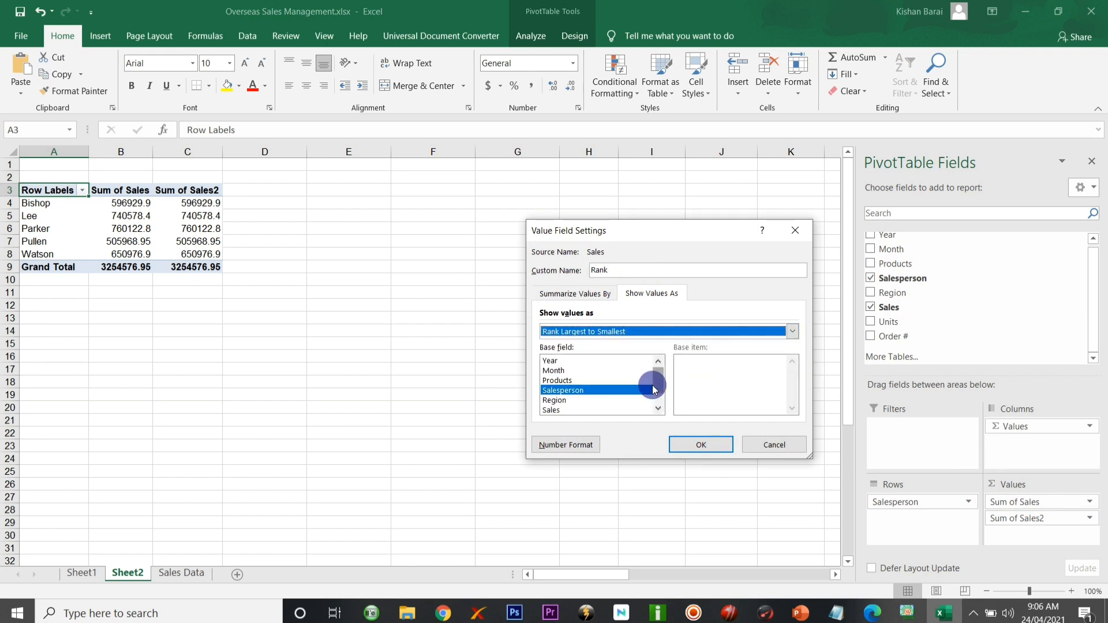
{"action": "left_click", "coordinate": [700, 443]}
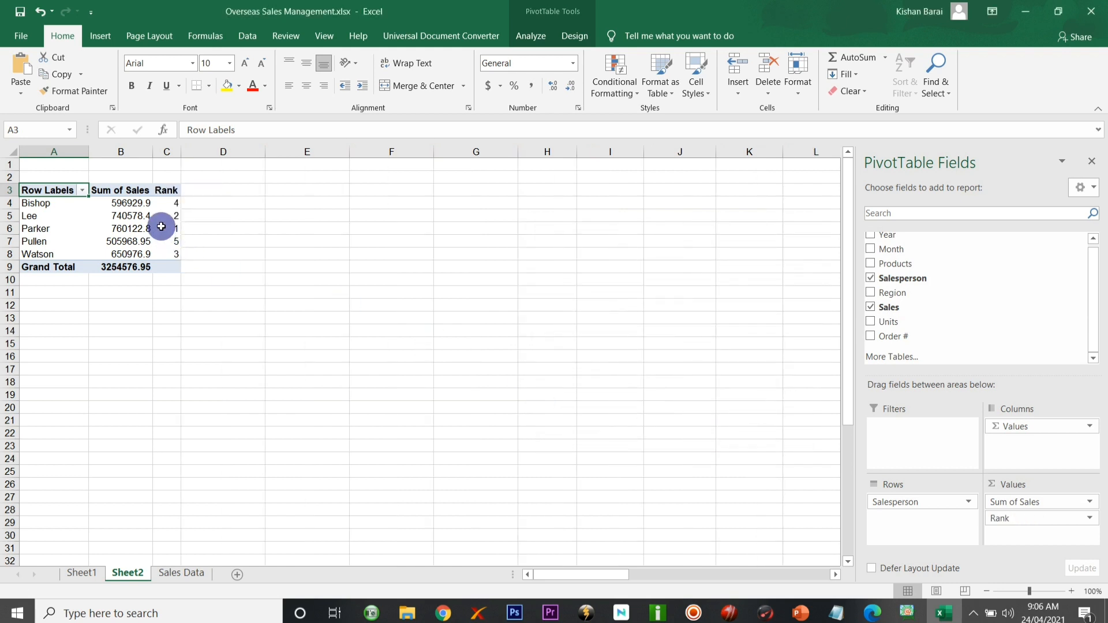
Examine each salesperson's rank against the total sales in the PivotTable.
{"action": "left_click", "coordinate": [170, 206]}
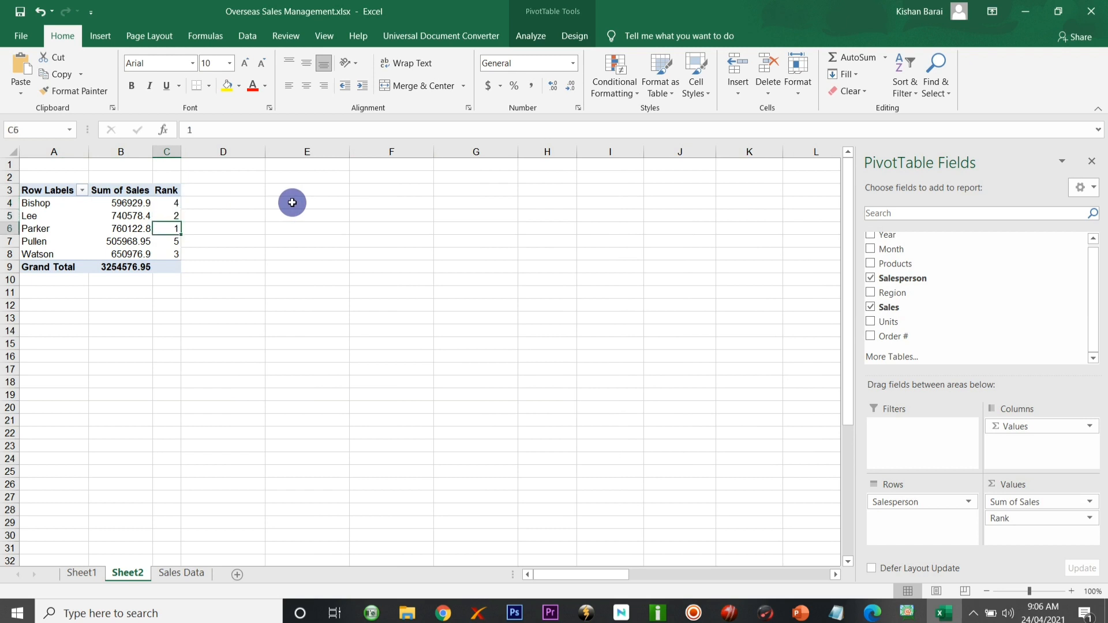
{"action": "key", "text": "Left"}
{"action": "key", "text": "Down"}
{"action": "key", "text": "Right"}
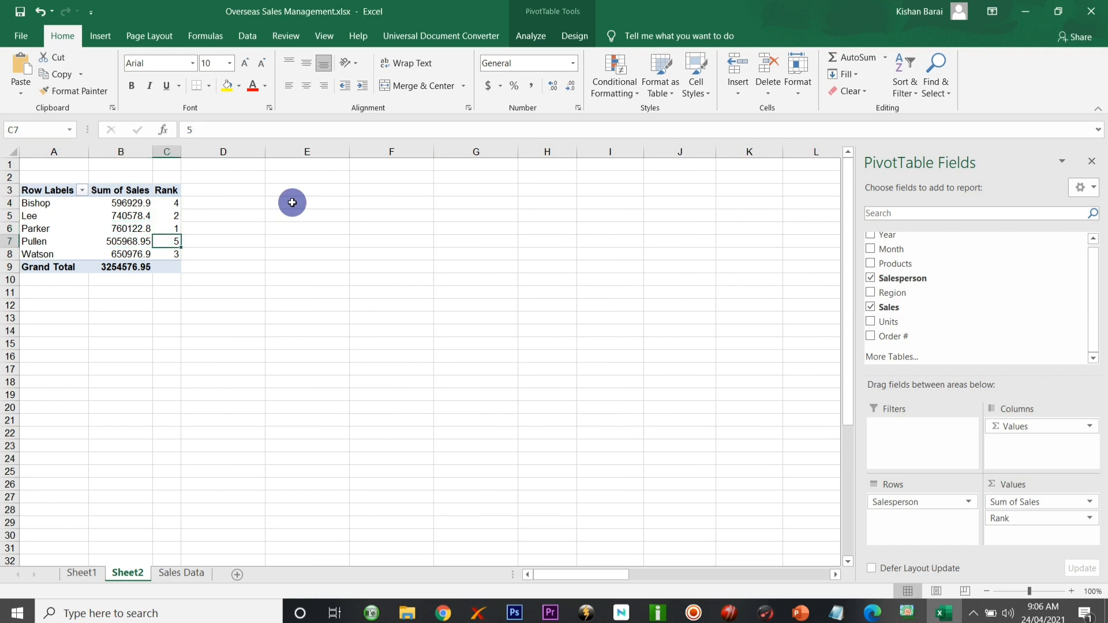
{"action": "key", "text": "Left"}
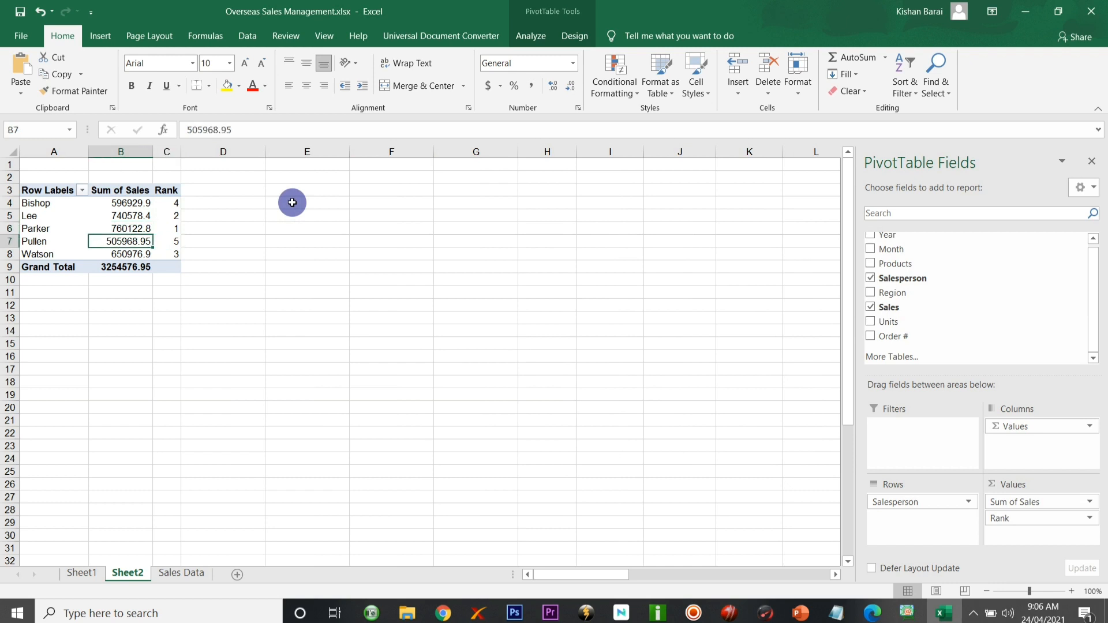
{"action": "key", "text": "Up"}
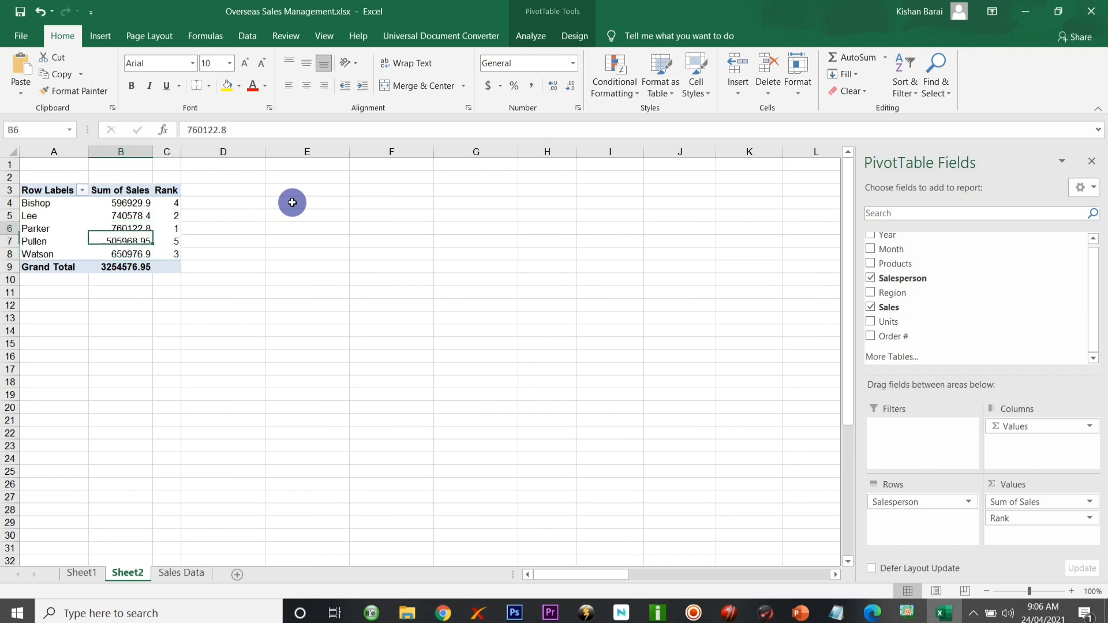
{"action": "key", "text": "Up"}
{"action": "key", "text": "Up"}
{"action": "key", "text": "Down"}
{"action": "key", "text": "Down"}
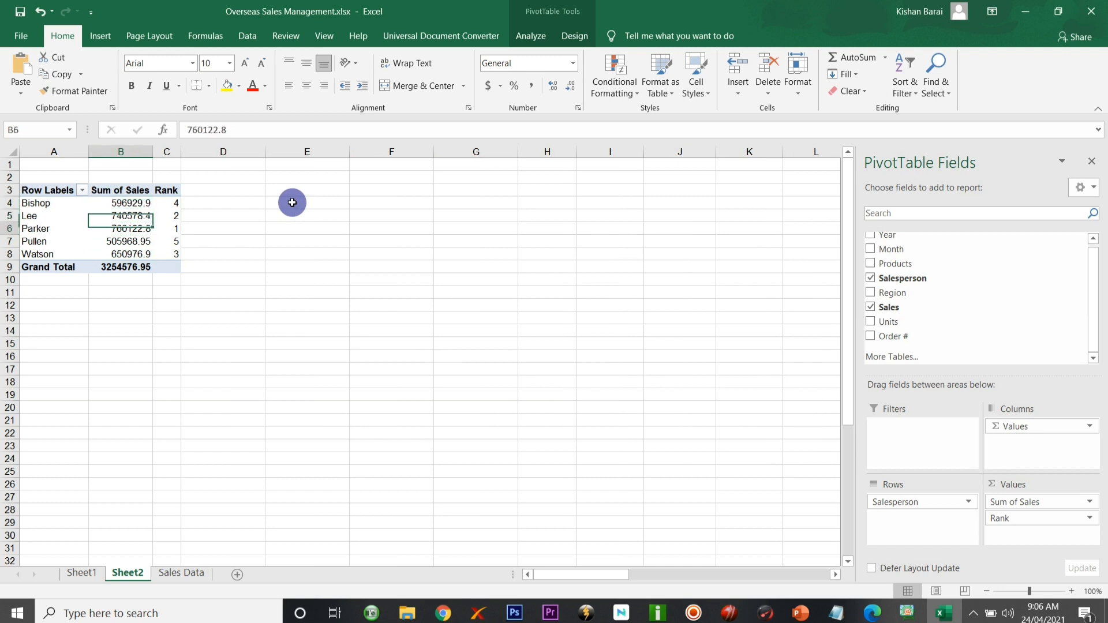
{"action": "key", "text": "Down"}
{"action": "key", "text": "Down"}
{"action": "key", "text": "Up"}
{"action": "key", "text": "Up"}
{"action": "key", "text": "Up"}
{"action": "key", "text": "Up"}
{"action": "key", "text": "Up"}
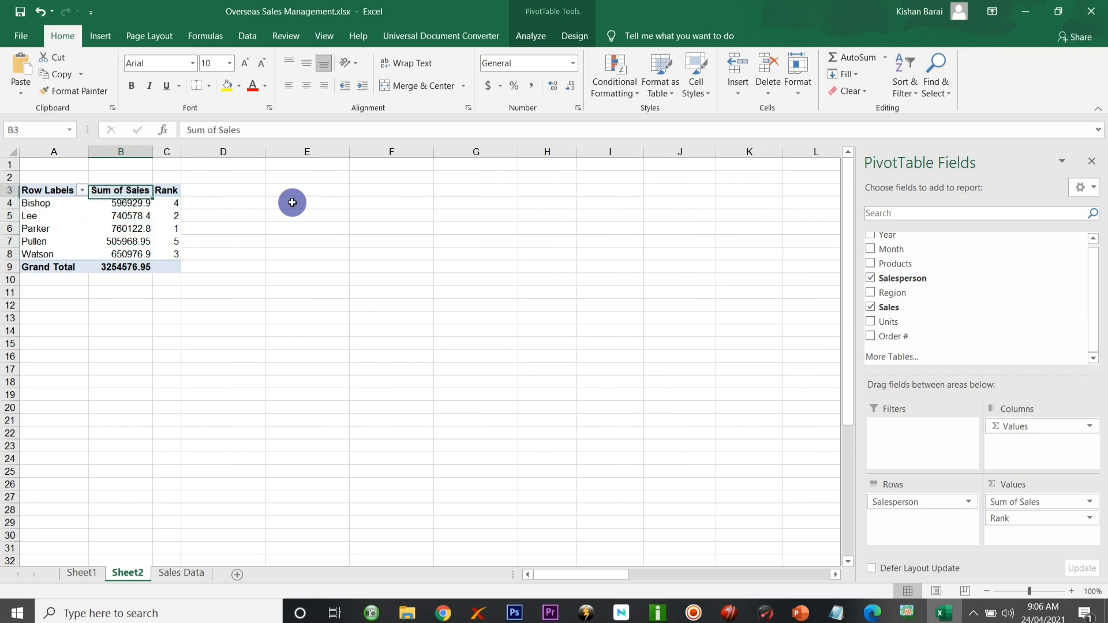
Try the Accounting number format on the whole Sum of Sales column and undo it.
{"action": "left_click", "coordinate": [134, 151]}
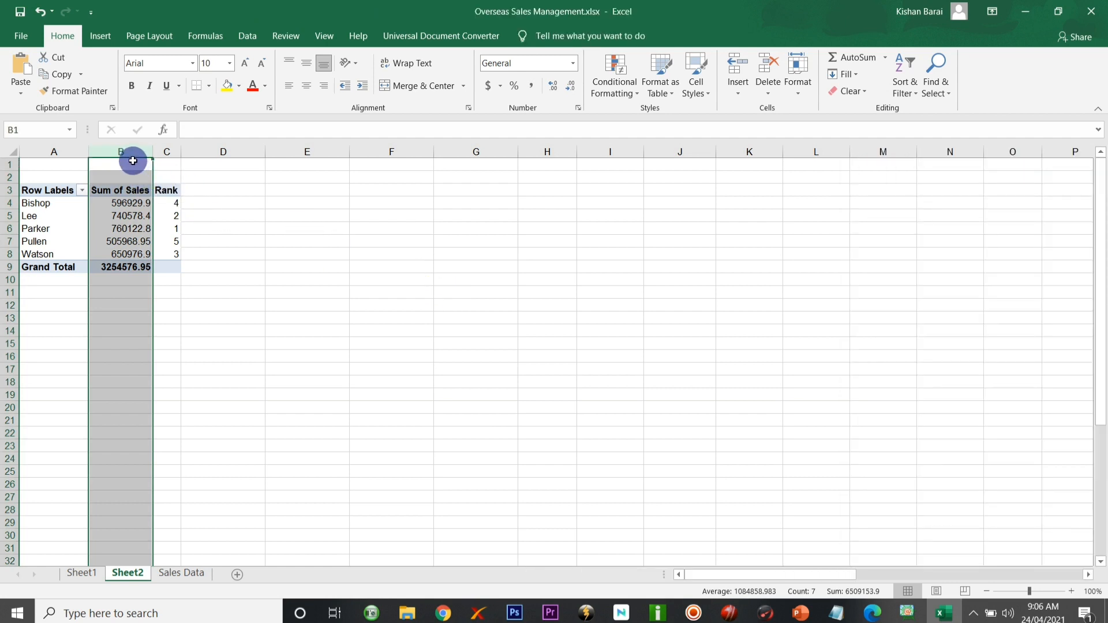
{"action": "left_click", "coordinate": [488, 86]}
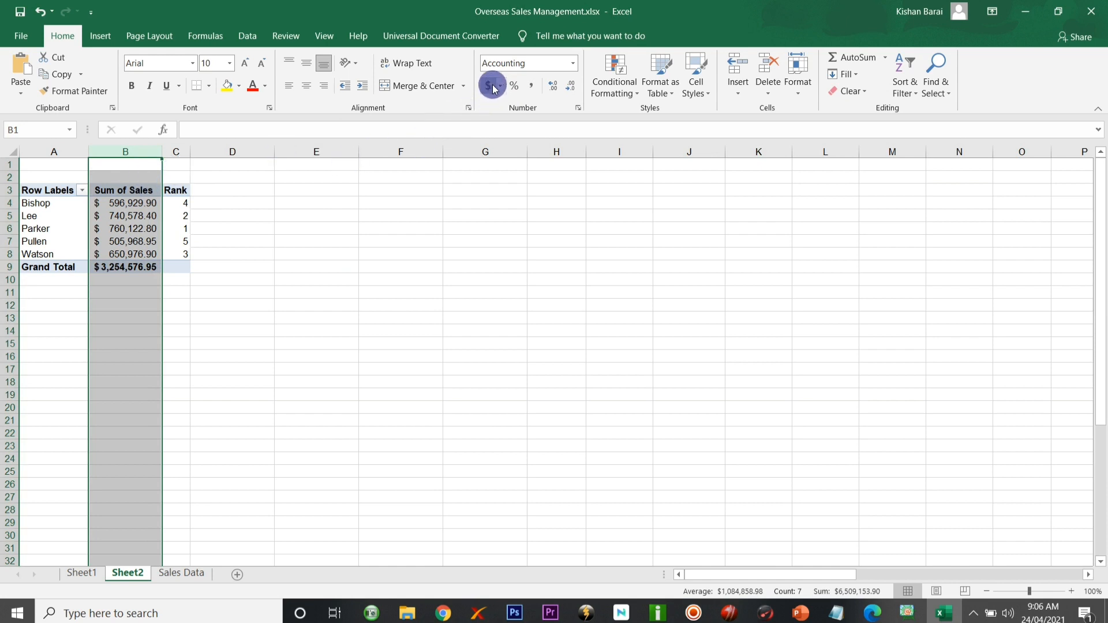
{"action": "left_click", "coordinate": [186, 186]}
{"action": "left_click", "coordinate": [280, 190]}
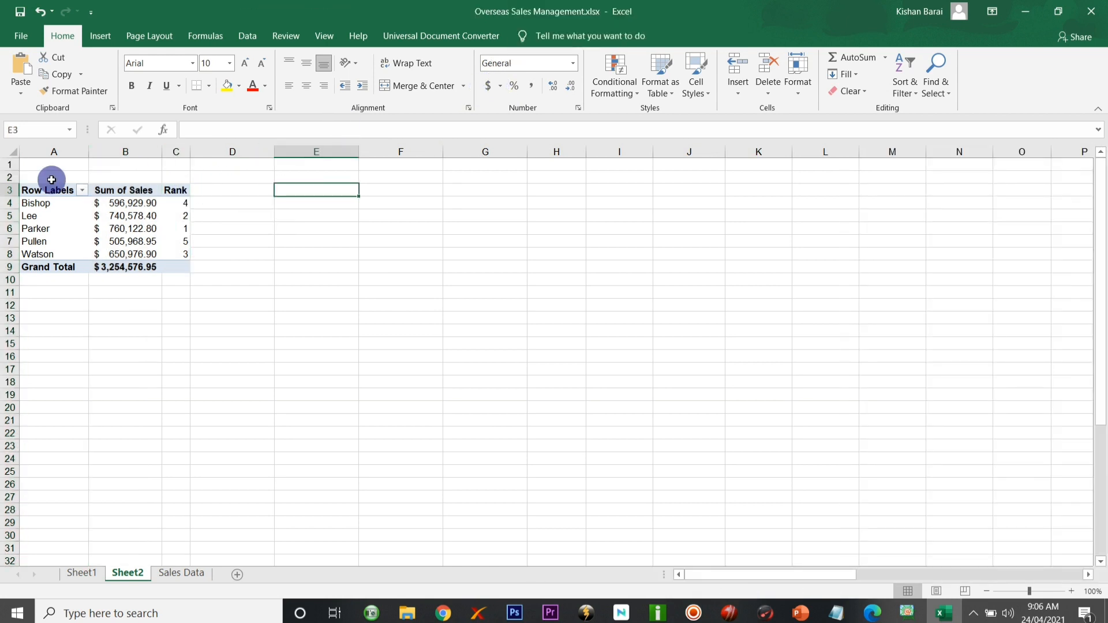
{"action": "left_click", "coordinate": [123, 195]}
{"action": "key", "text": "ctrl+z"}
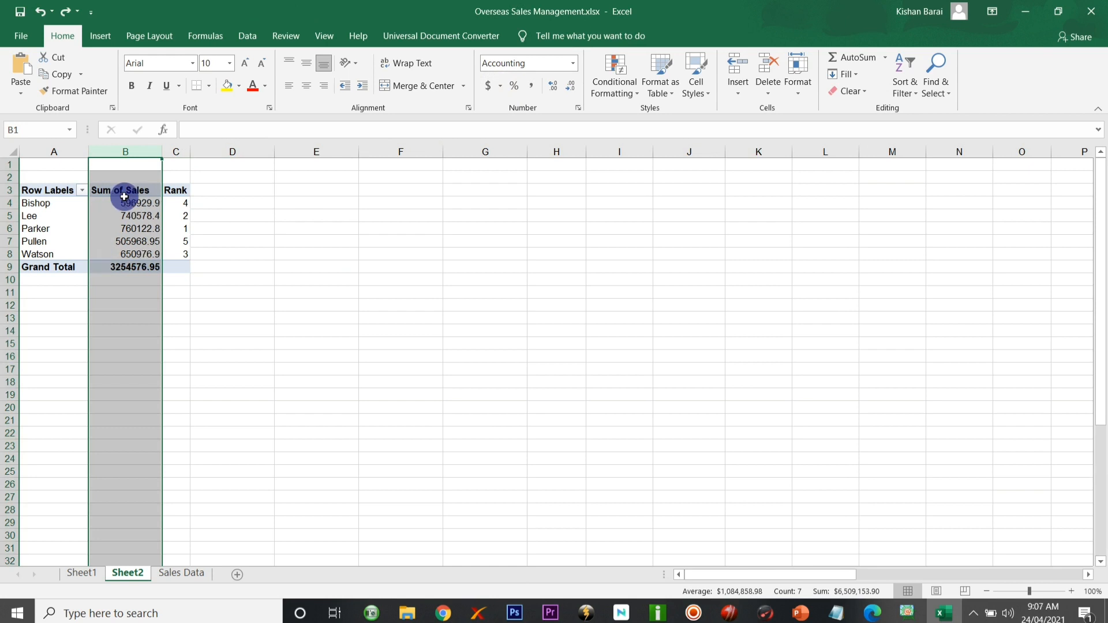
Set the number format of the Sum of Sales value field to Currency through its value field settings.
{"action": "left_click", "coordinate": [232, 275]}
{"action": "left_click", "coordinate": [115, 189]}
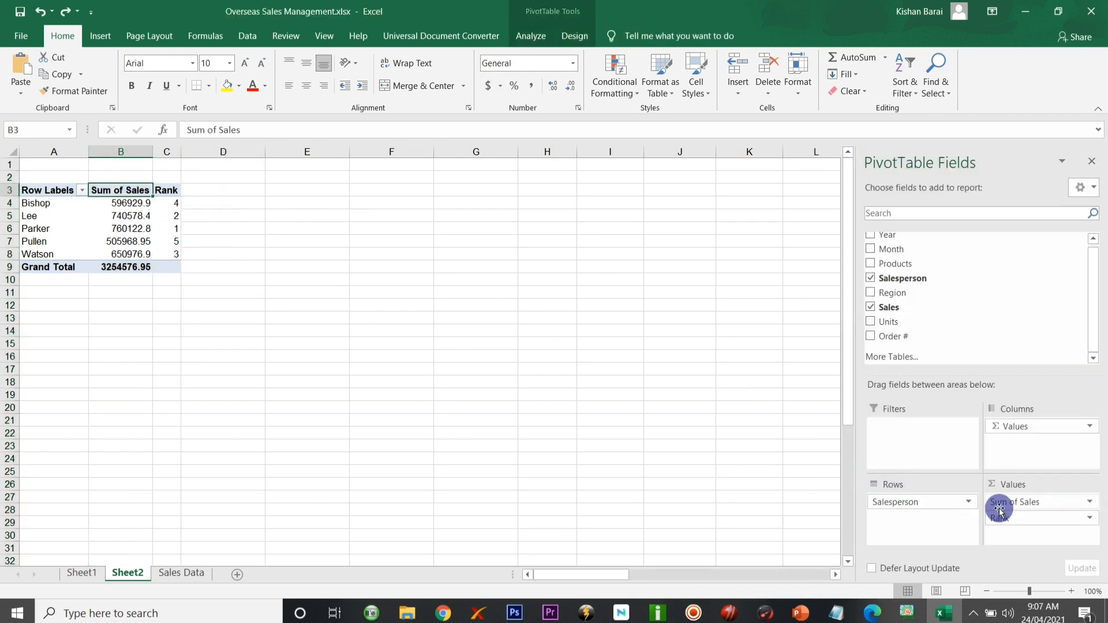
{"action": "left_click", "coordinate": [1004, 507]}
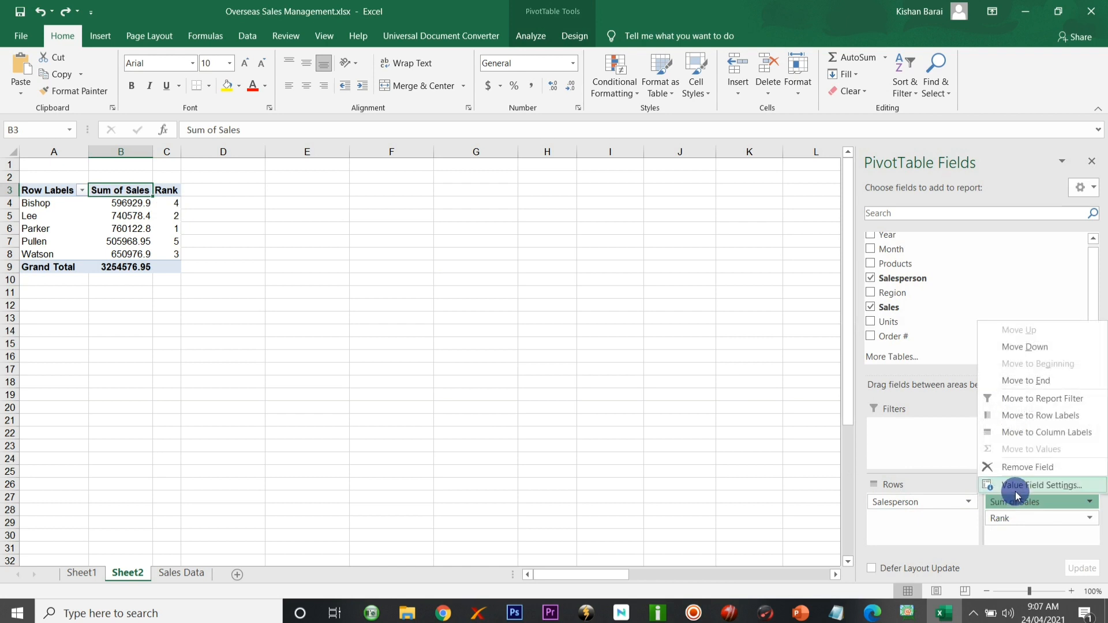
{"action": "left_click", "coordinate": [1014, 487]}
{"action": "left_click", "coordinate": [635, 295]}
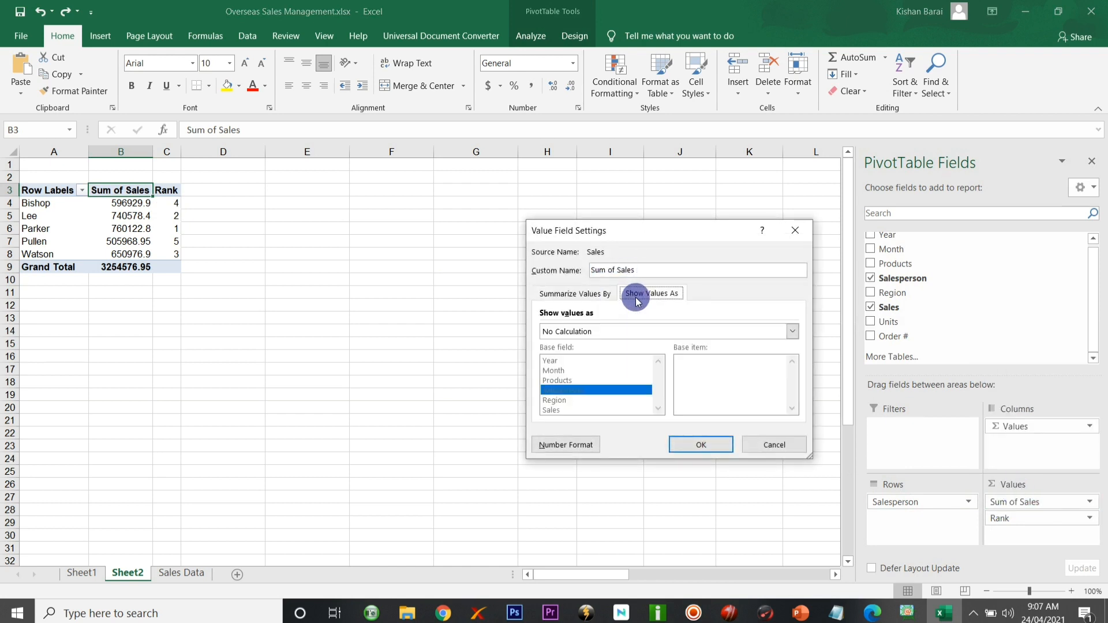
{"action": "left_click", "coordinate": [567, 443]}
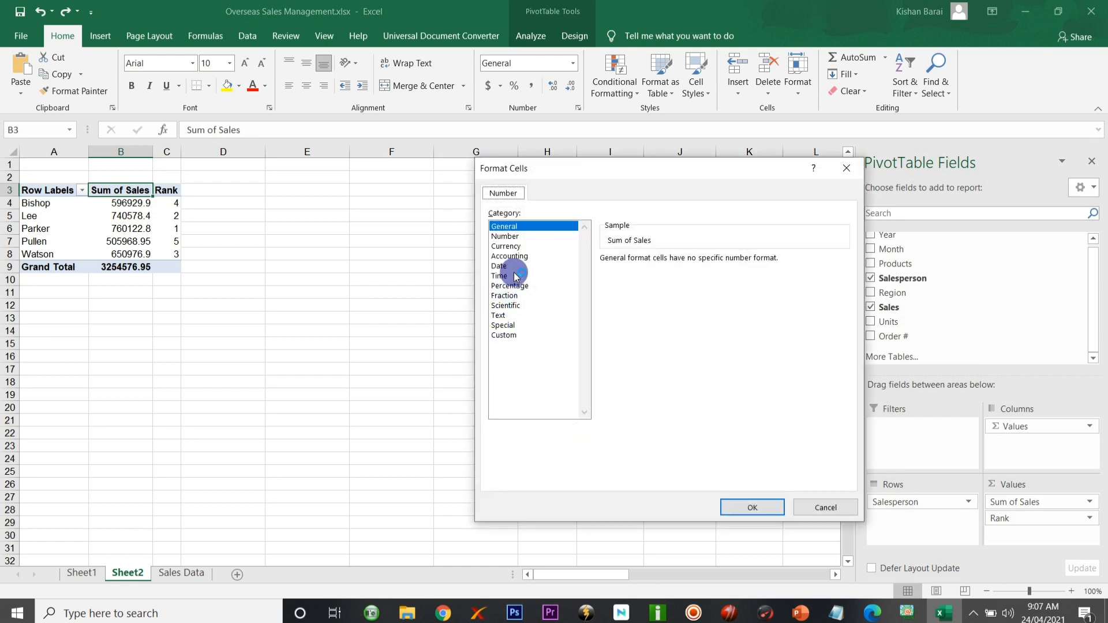
{"action": "left_click", "coordinate": [506, 246]}
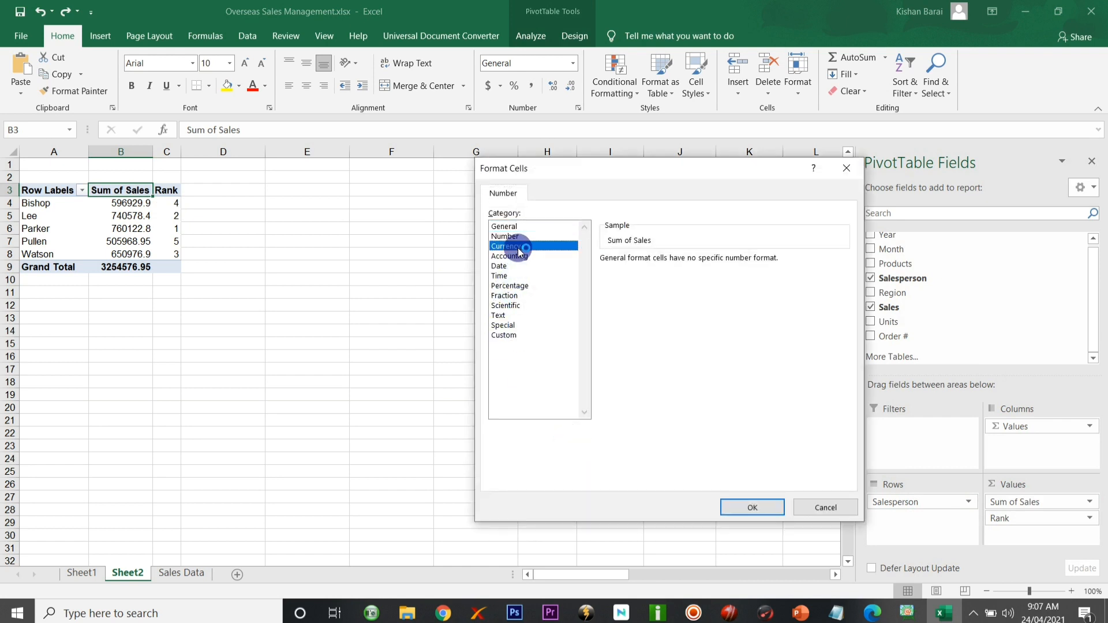
{"action": "left_click", "coordinate": [732, 504]}
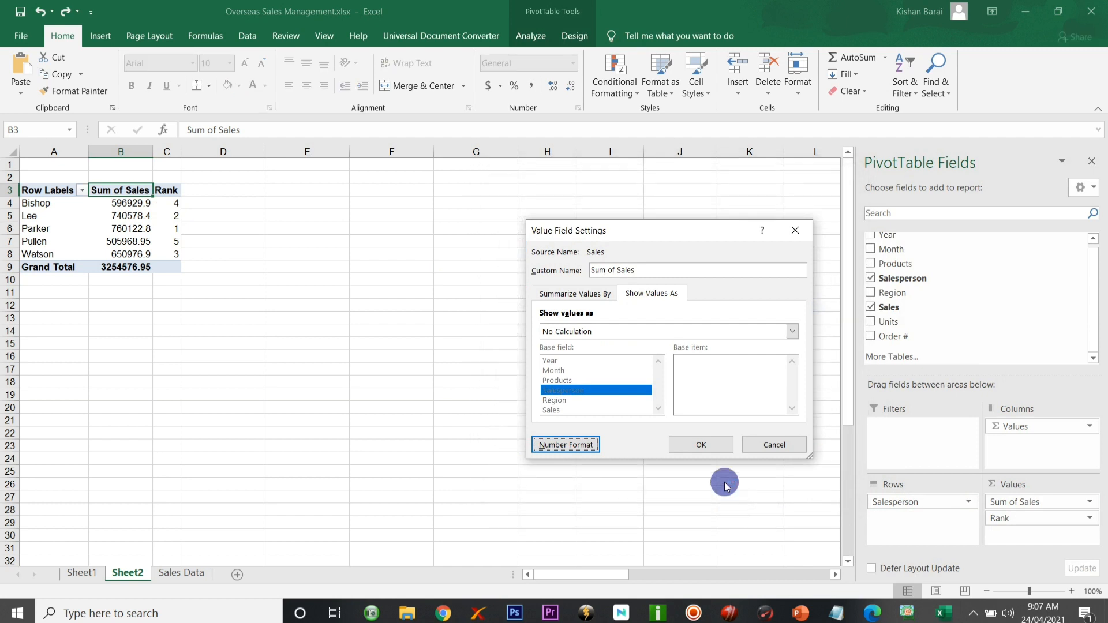
{"action": "left_click", "coordinate": [705, 444]}
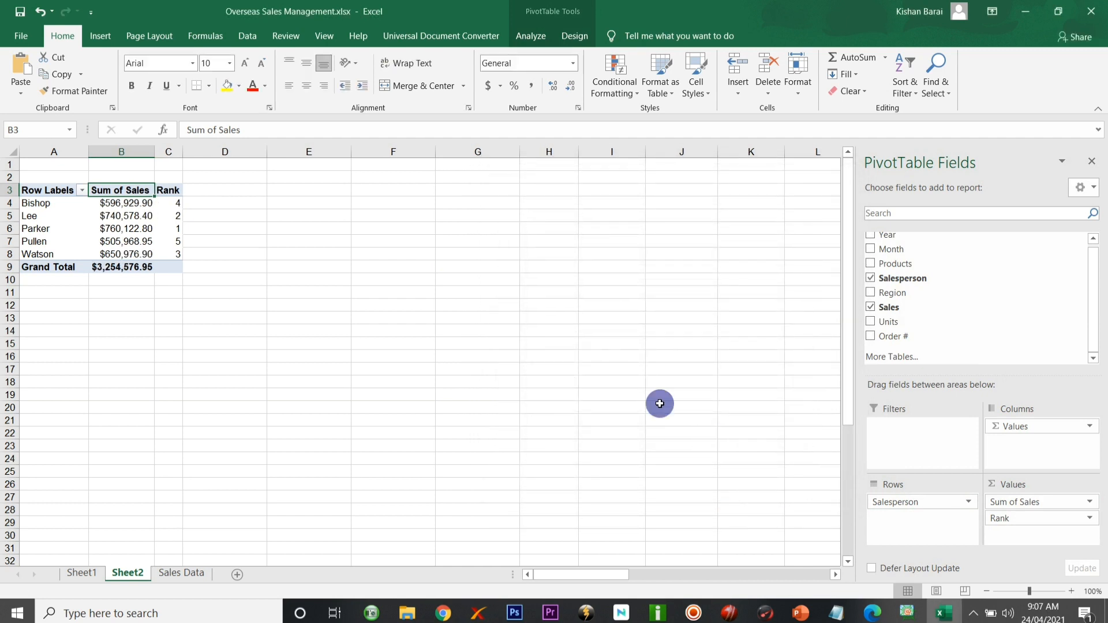
Examine the currency-formatted sales totals of the individual salespeople.
{"action": "left_click", "coordinate": [138, 207]}
{"action": "left_click", "coordinate": [139, 223]}
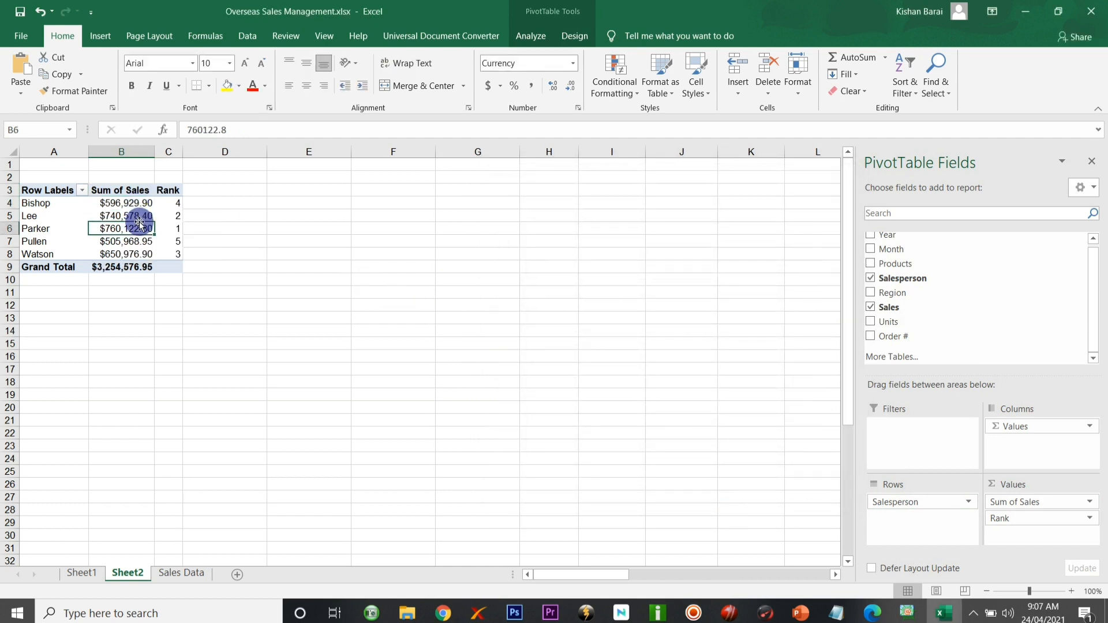
{"action": "left_click", "coordinate": [140, 217]}
{"action": "left_click", "coordinate": [141, 203]}
{"action": "left_click", "coordinate": [141, 214]}
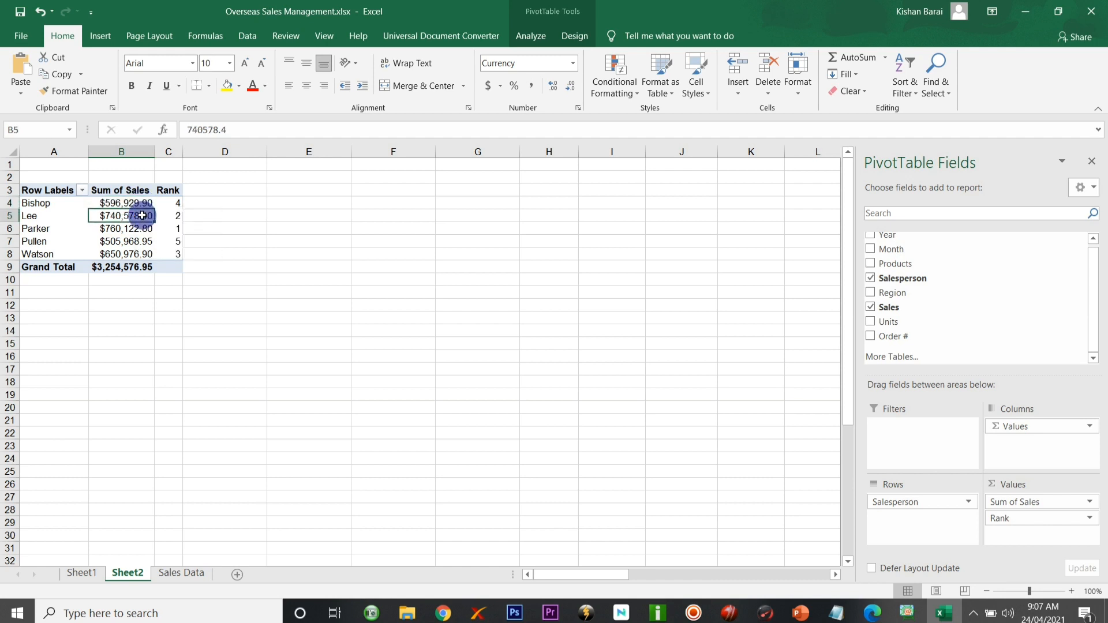
{"action": "left_click", "coordinate": [142, 231]}
{"action": "left_click", "coordinate": [142, 242]}
{"action": "left_click", "coordinate": [144, 254]}
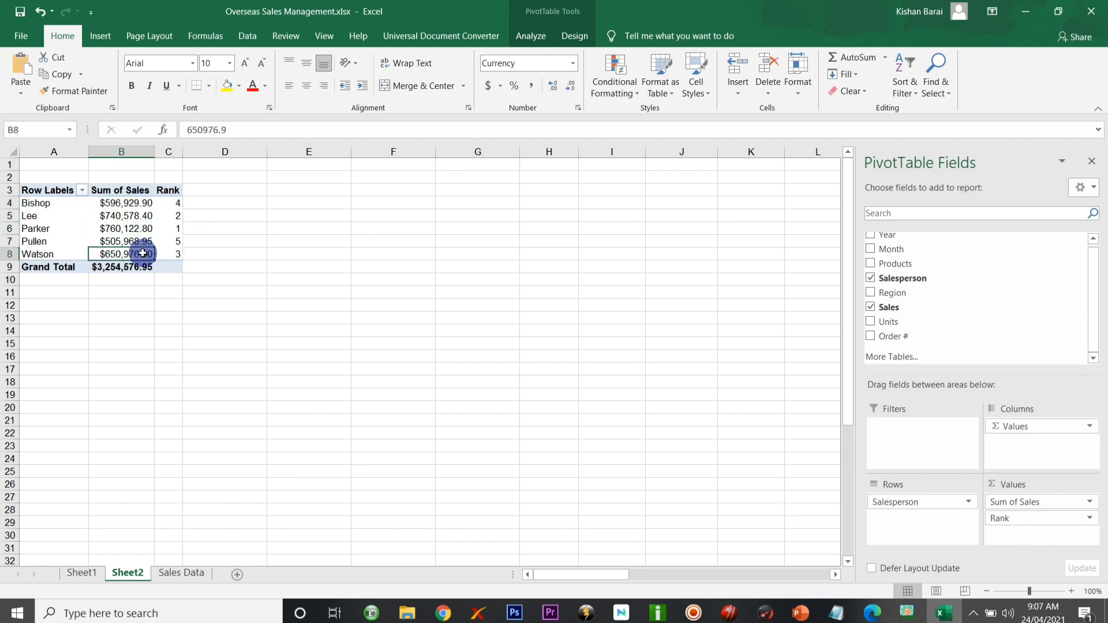
{"action": "left_click", "coordinate": [275, 277]}
Check the Currency number format of the Sum of Sales value field in its value field settings.
{"action": "left_click", "coordinate": [132, 228]}
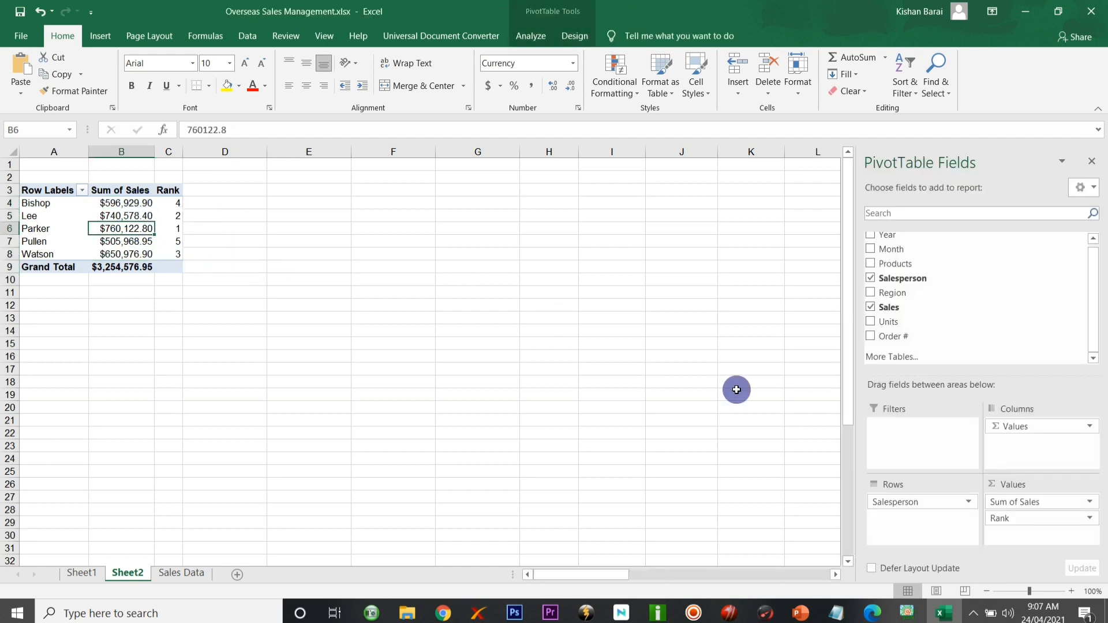
{"action": "left_click", "coordinate": [1030, 506]}
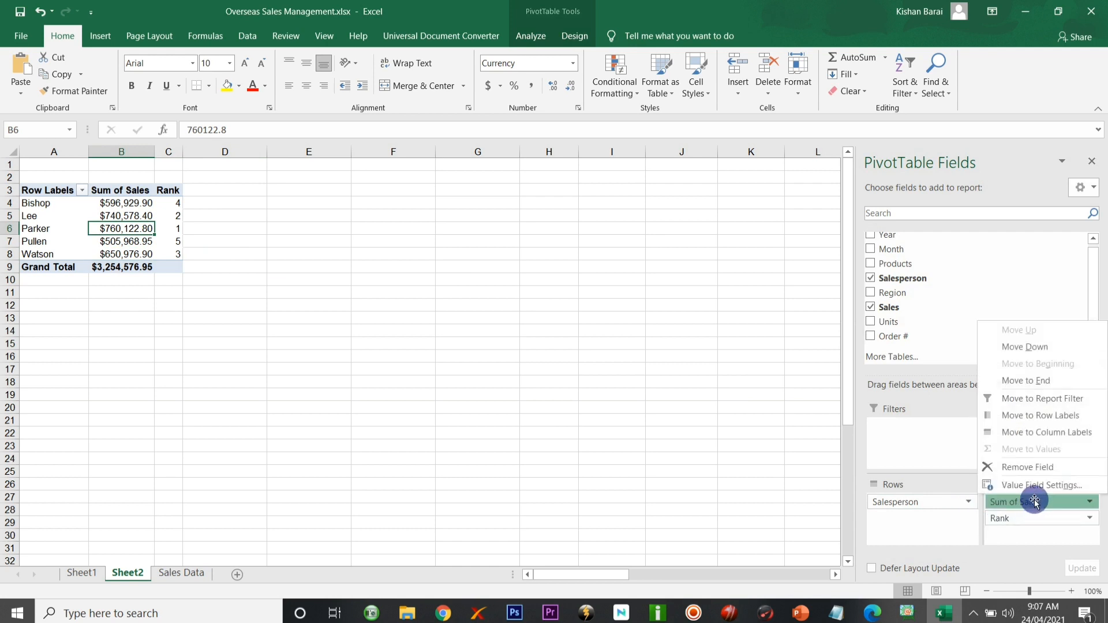
{"action": "left_click", "coordinate": [1036, 486]}
{"action": "left_click", "coordinate": [650, 294]}
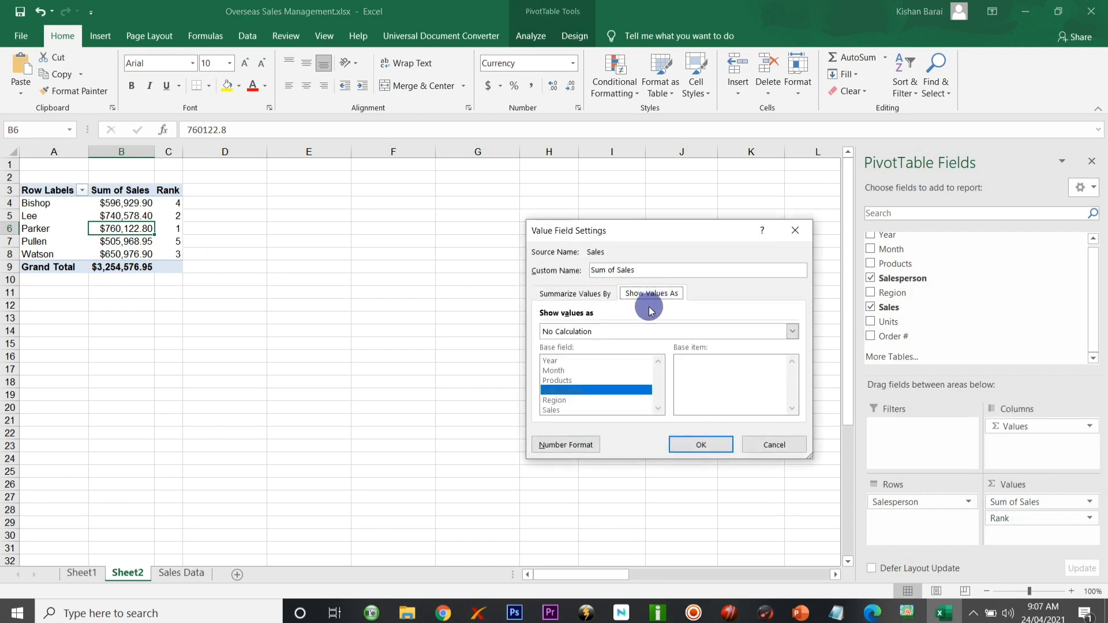
{"action": "left_click", "coordinate": [568, 445]}
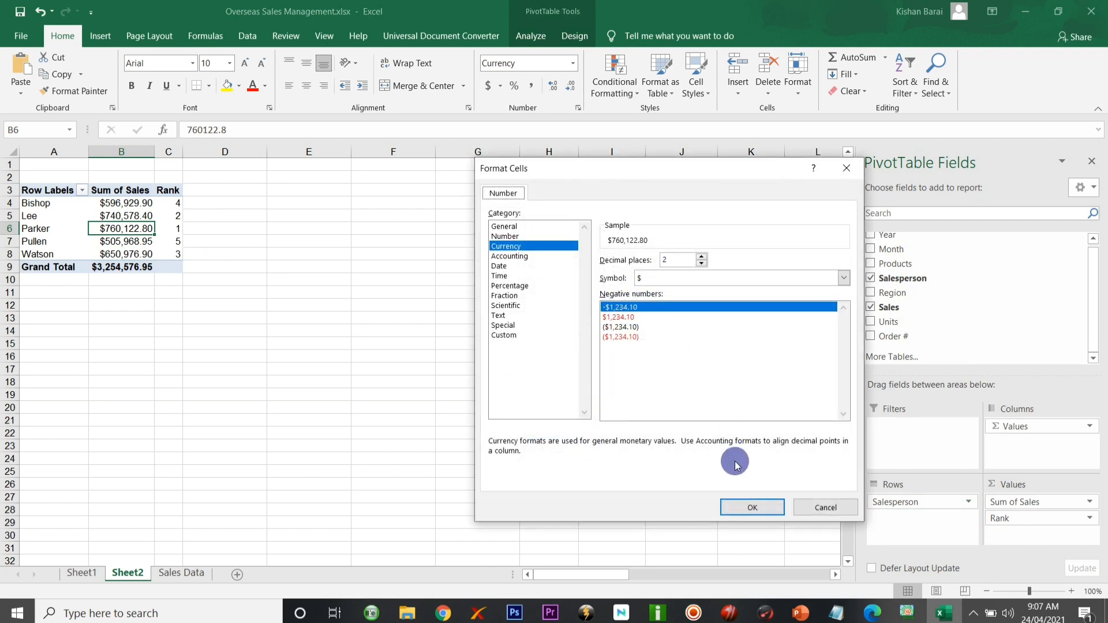
{"action": "left_click", "coordinate": [750, 507]}
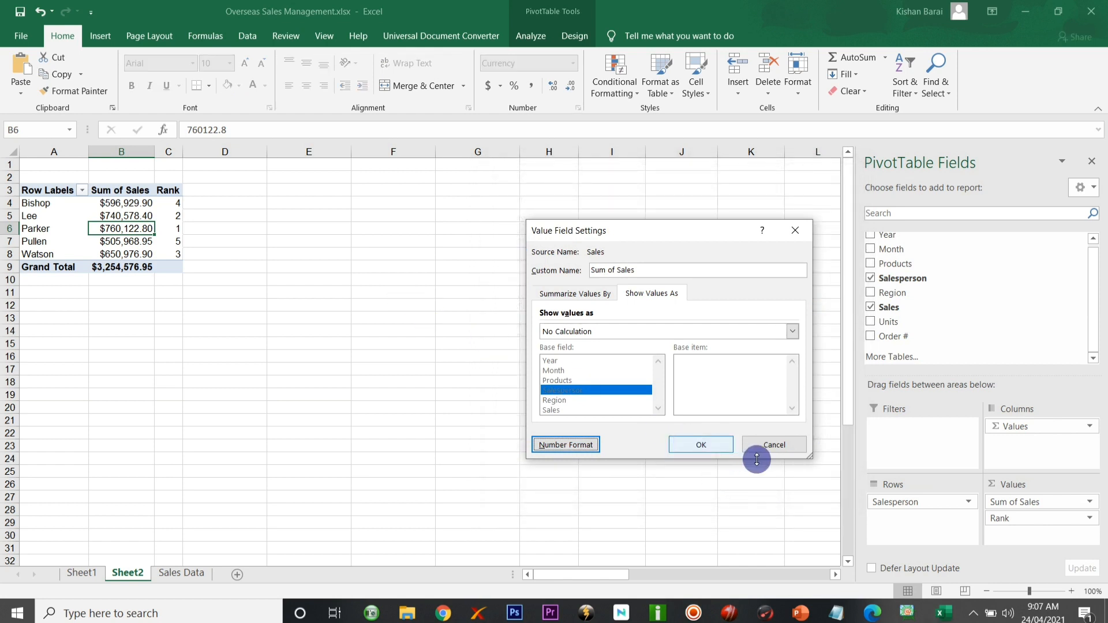
{"action": "left_click", "coordinate": [706, 444]}
{"action": "left_click", "coordinate": [286, 262]}
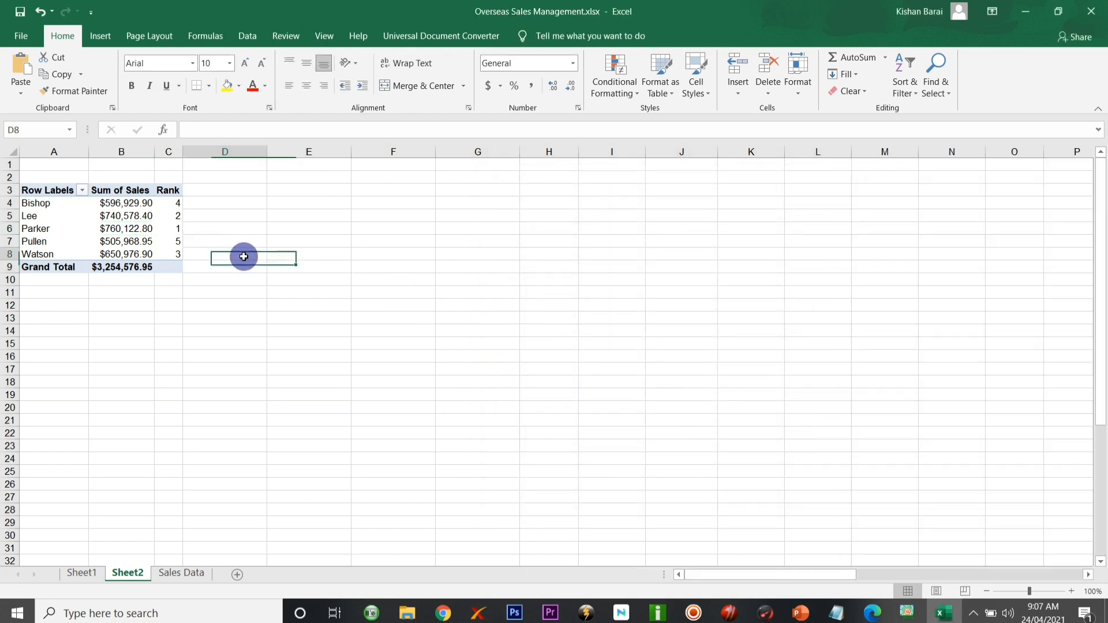
Extract the source records behind the first-ranked salesperson's Sum of Sales onto a new sheet.
{"action": "left_click", "coordinate": [169, 231]}
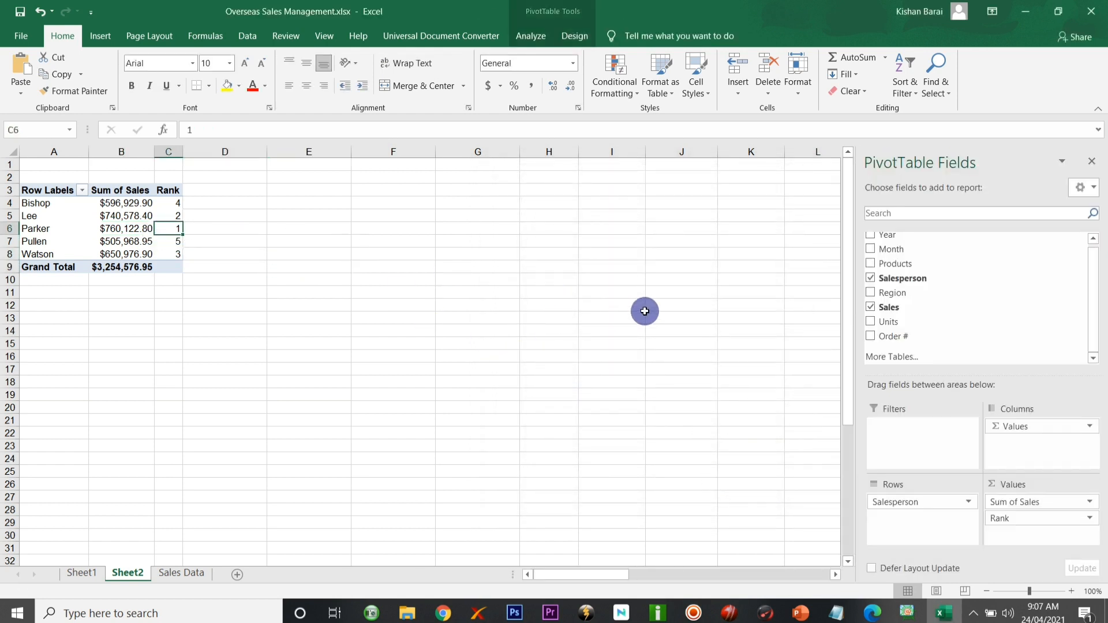
{"action": "scroll", "coordinate": [955, 289], "scroll_direction": "up", "scroll_amount": 1}
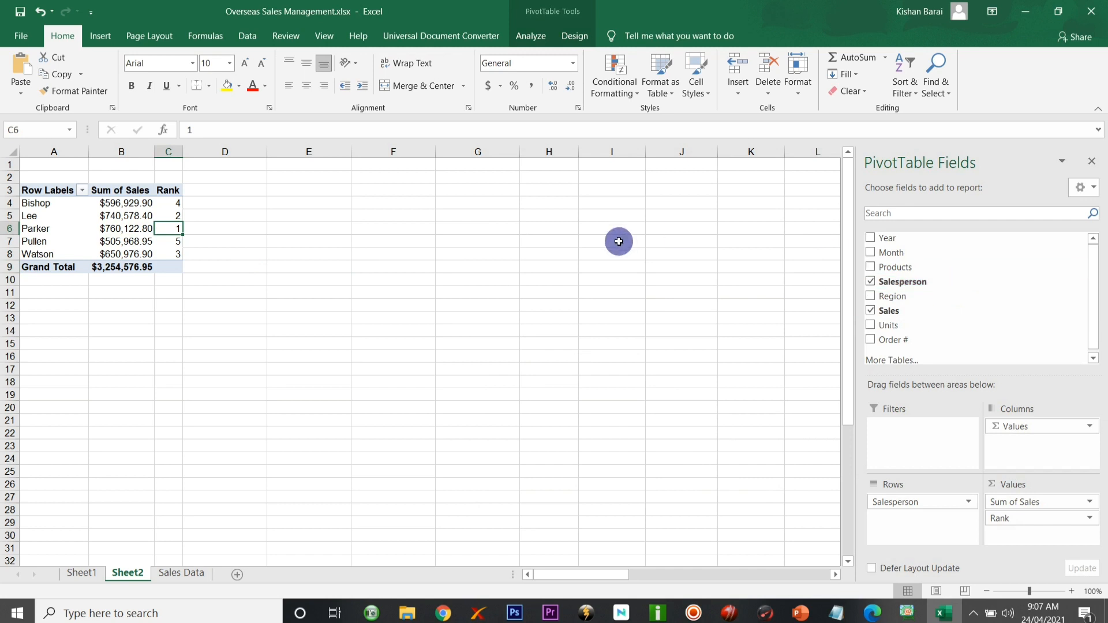
{"action": "left_click", "coordinate": [138, 227]}
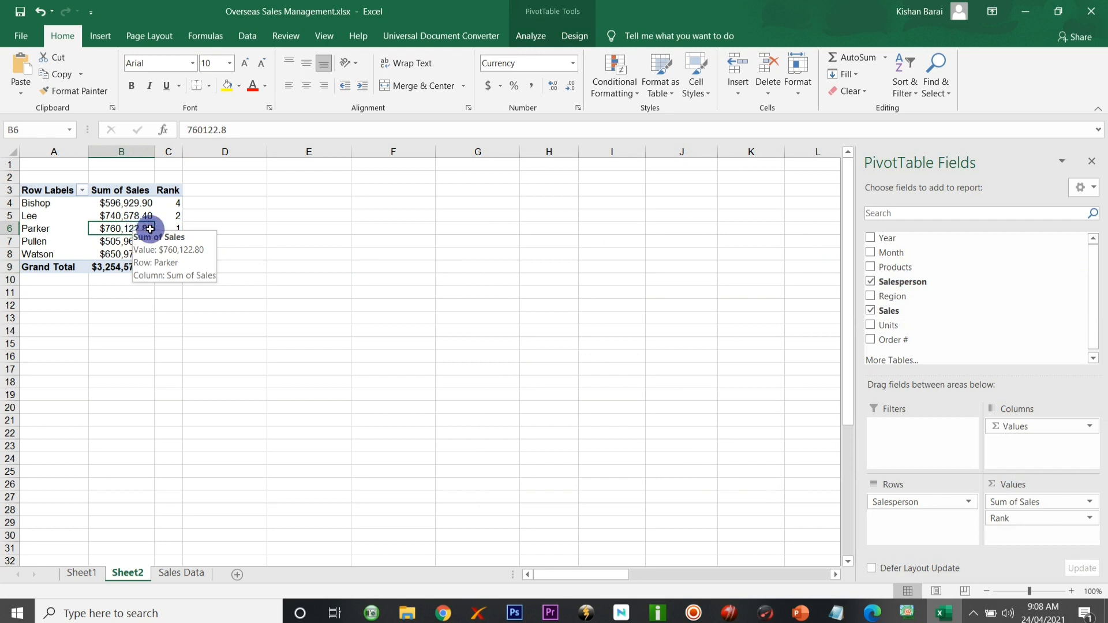
{"action": "left_click", "coordinate": [171, 227]}
{"action": "left_click", "coordinate": [125, 225]}
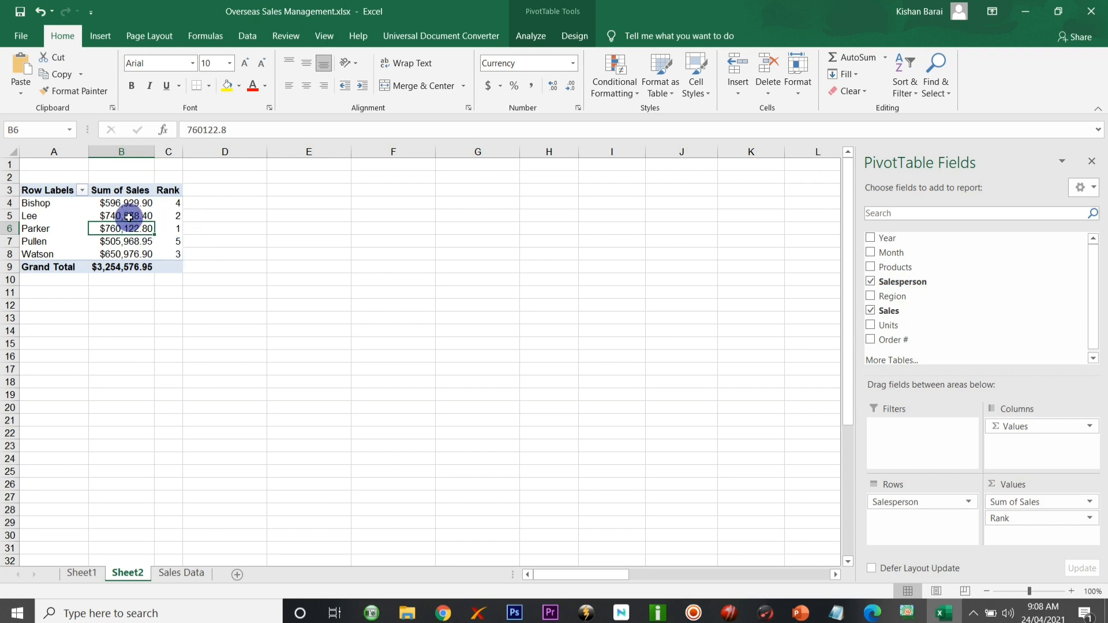
{"action": "mouse_move", "coordinate": [132, 231]}
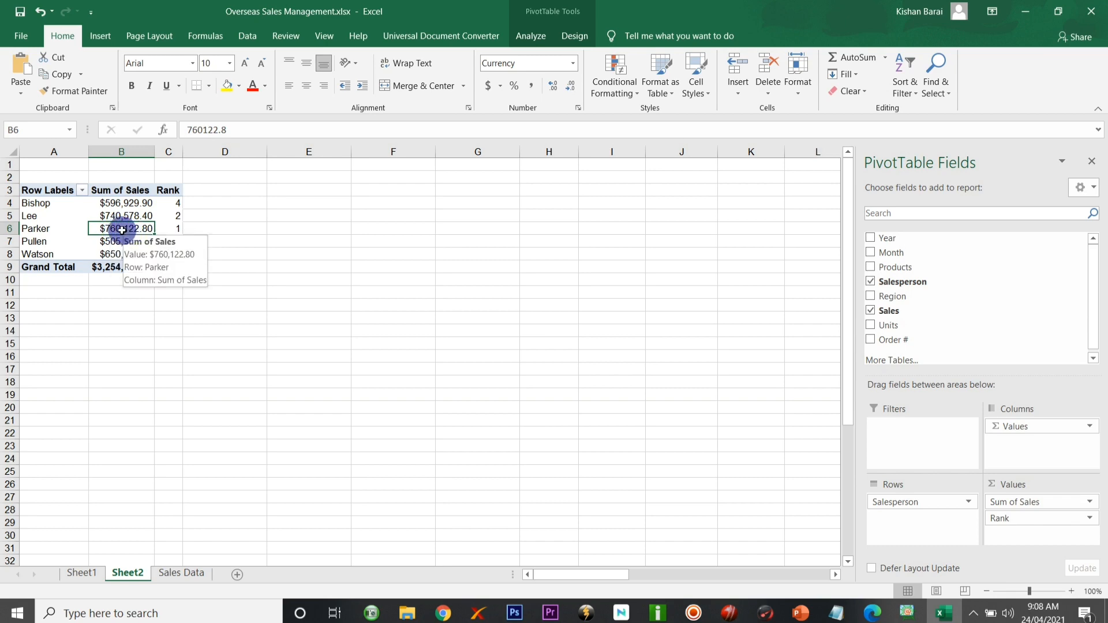
{"action": "double_click", "coordinate": [122, 230]}
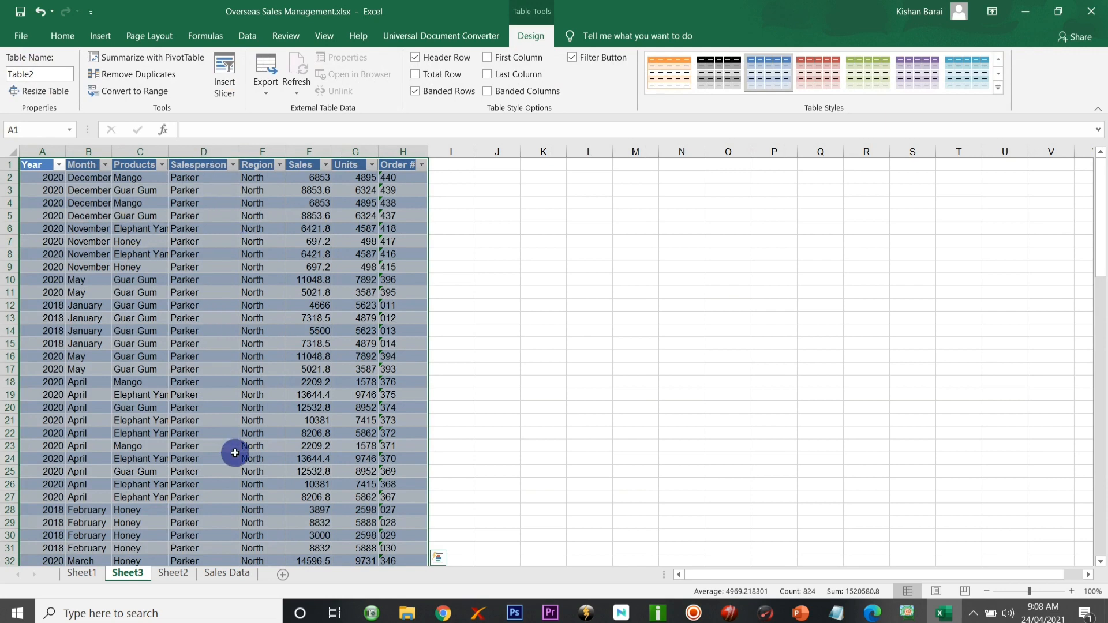
Examine the first-ranked salesperson's extracted records down to the last row and compare that sheet with the workbook's other sheets.
{"action": "left_click", "coordinate": [443, 390]}
{"action": "scroll", "coordinate": [442, 388], "scroll_direction": "down", "scroll_amount": 3}
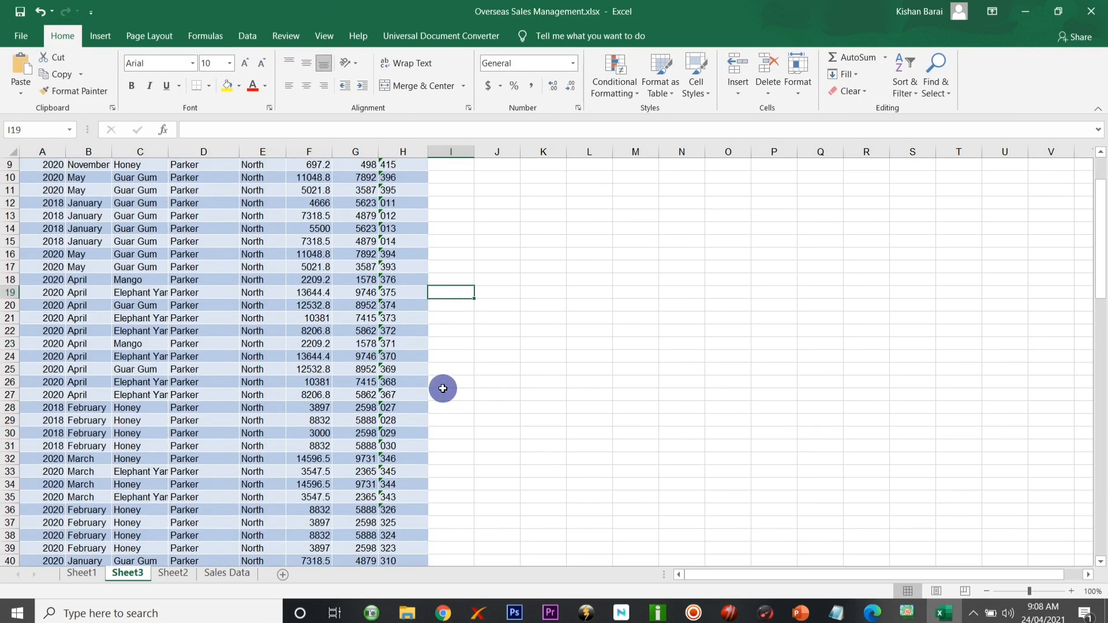
{"action": "scroll", "coordinate": [442, 388], "scroll_direction": "down", "scroll_amount": 20}
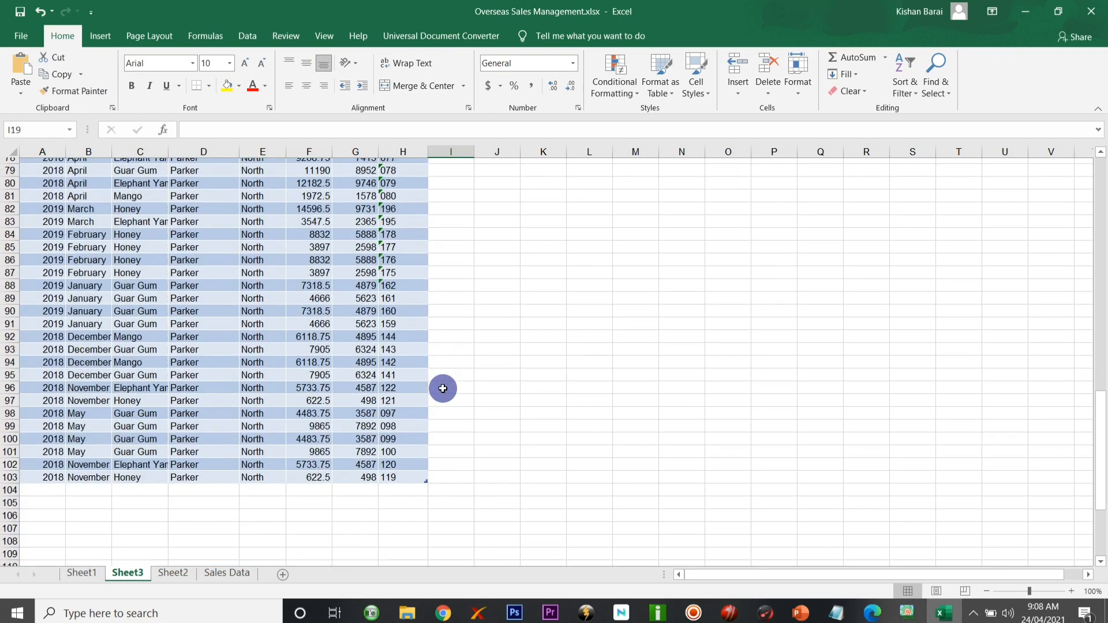
{"action": "scroll", "coordinate": [443, 388], "scroll_direction": "up", "scroll_amount": 20}
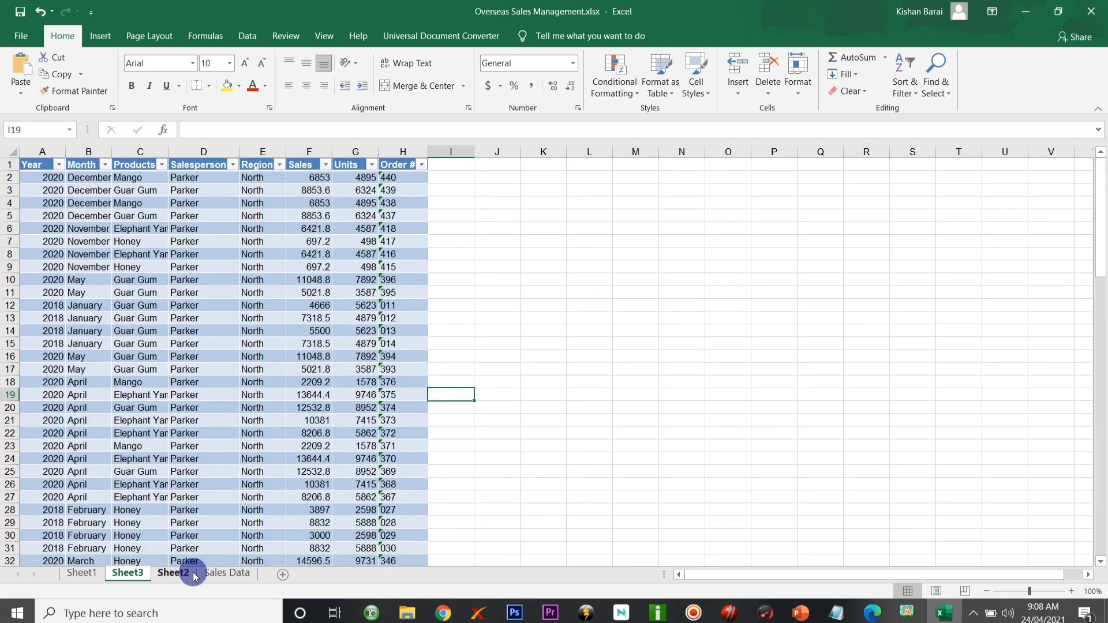
{"action": "left_click", "coordinate": [212, 572]}
{"action": "left_click", "coordinate": [161, 573]}
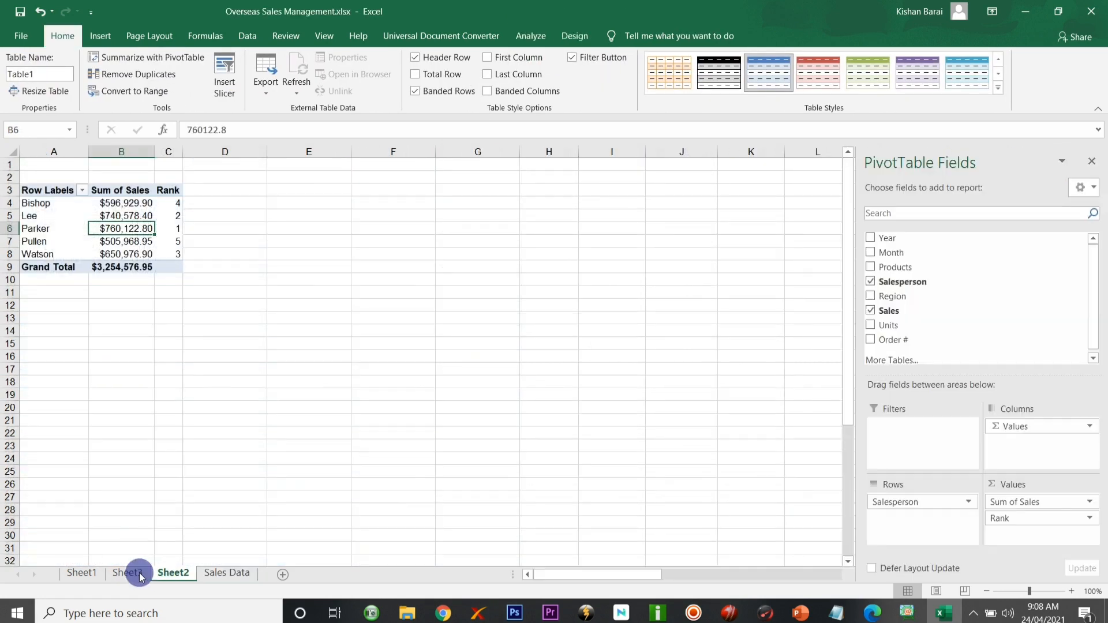
{"action": "left_click", "coordinate": [91, 572]}
{"action": "left_click", "coordinate": [121, 573]}
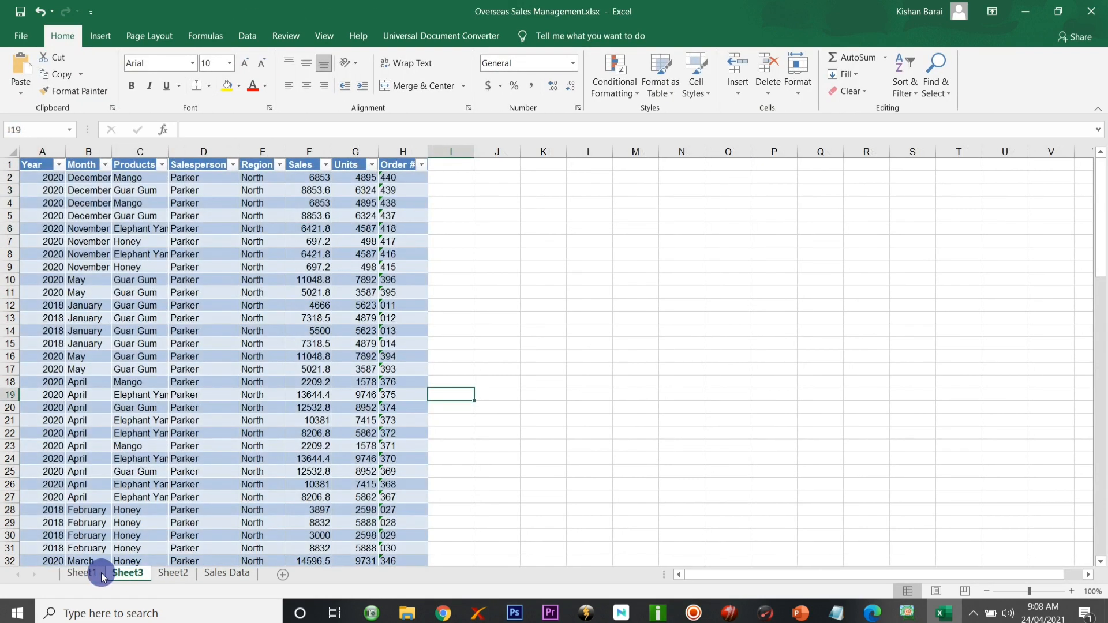
{"action": "left_click", "coordinate": [97, 574]}
{"action": "left_click", "coordinate": [122, 573]}
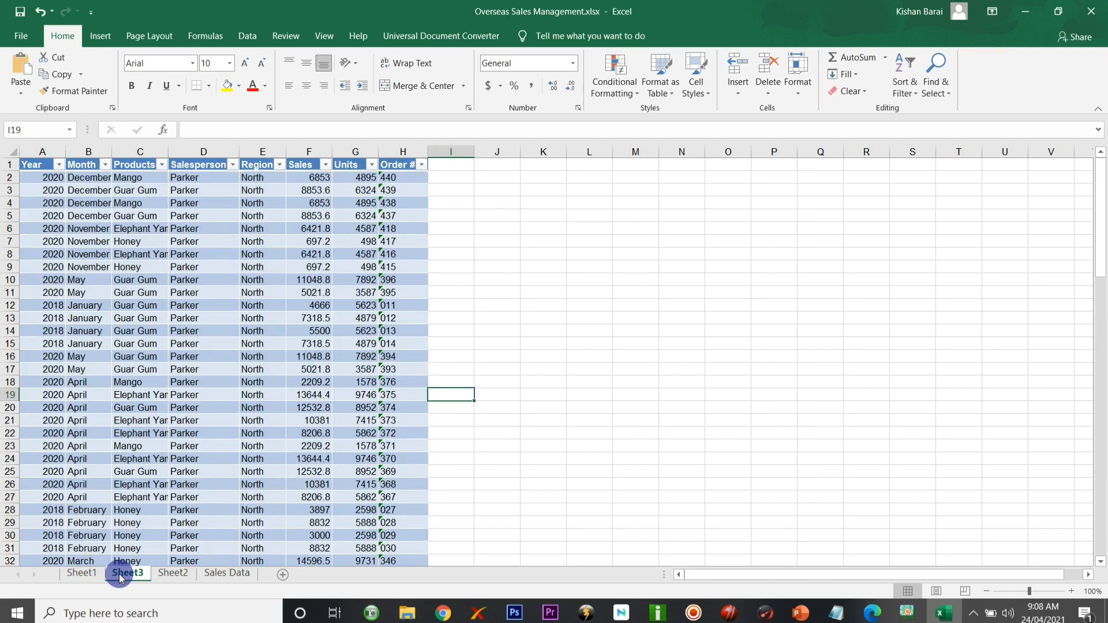
Extract the source records behind the fifth-ranked salesperson's Rank value in the Sheet2 PivotTable onto a new sheet.
{"action": "left_click", "coordinate": [162, 573]}
{"action": "left_click", "coordinate": [169, 280]}
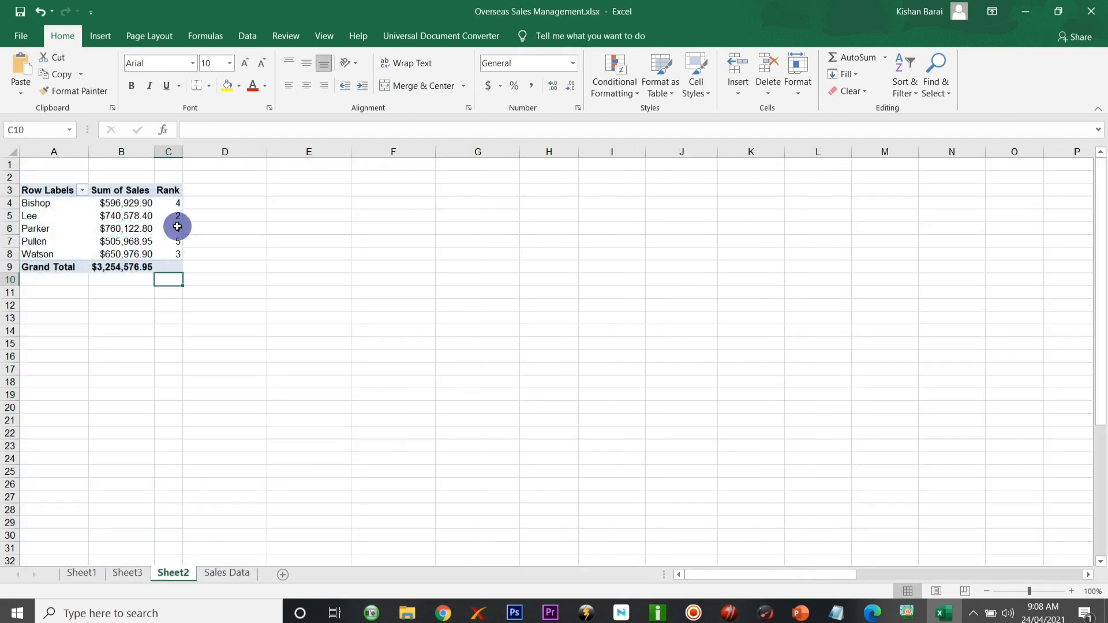
{"action": "left_click", "coordinate": [177, 226]}
{"action": "left_click", "coordinate": [173, 245]}
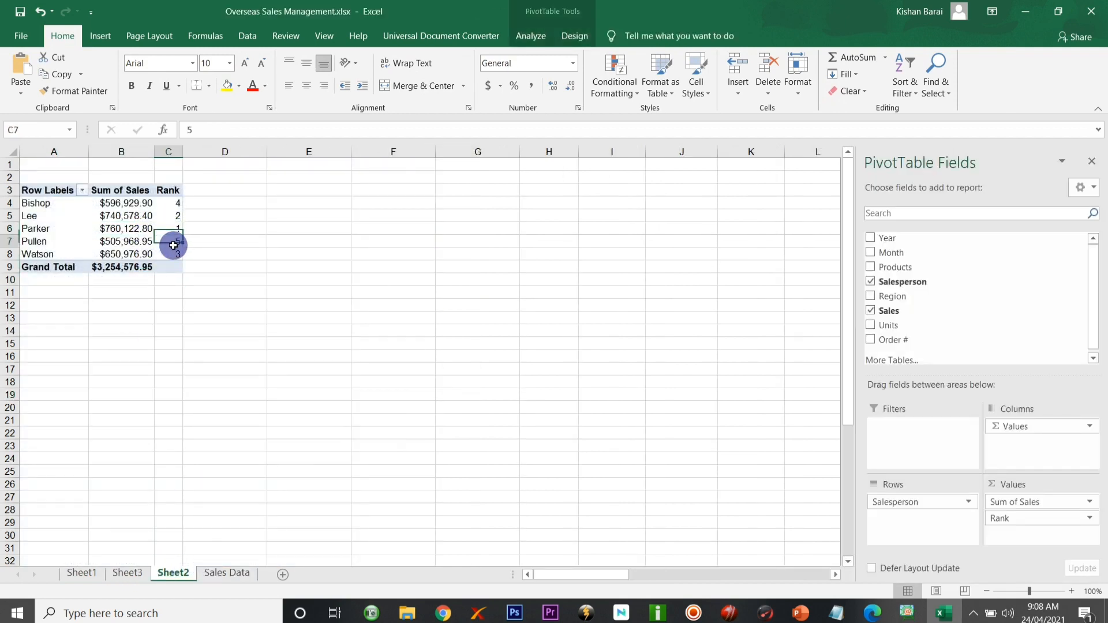
{"action": "double_click", "coordinate": [172, 240]}
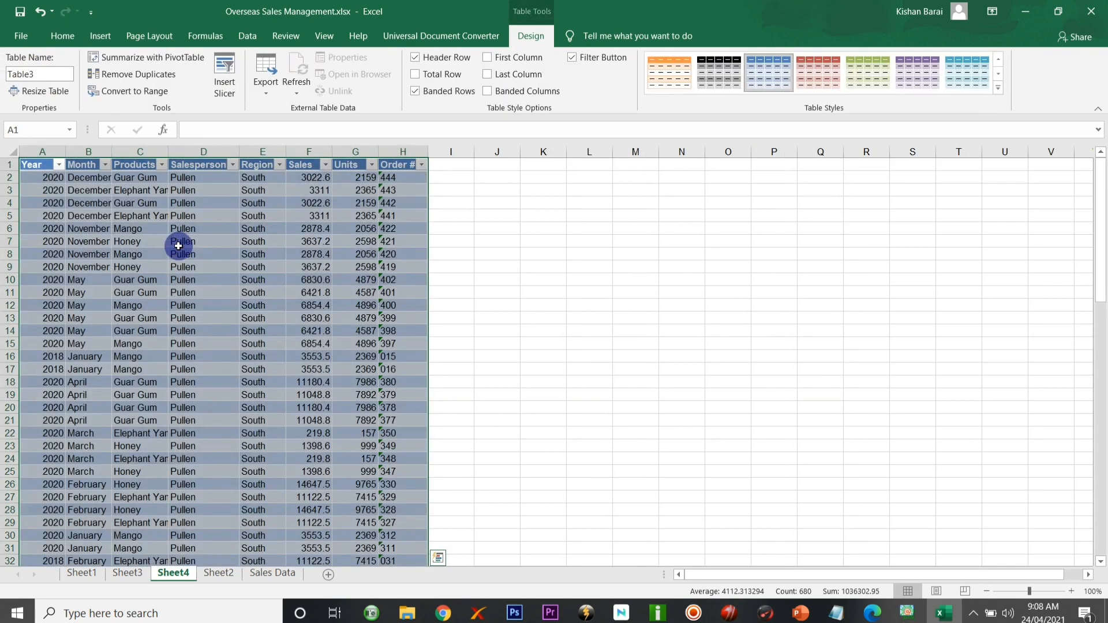
Examine the fifth-ranked salesperson's extracted records on Sheet4 and compare them with the other sheets.
{"action": "scroll", "coordinate": [329, 346], "scroll_direction": "down", "scroll_amount": 13}
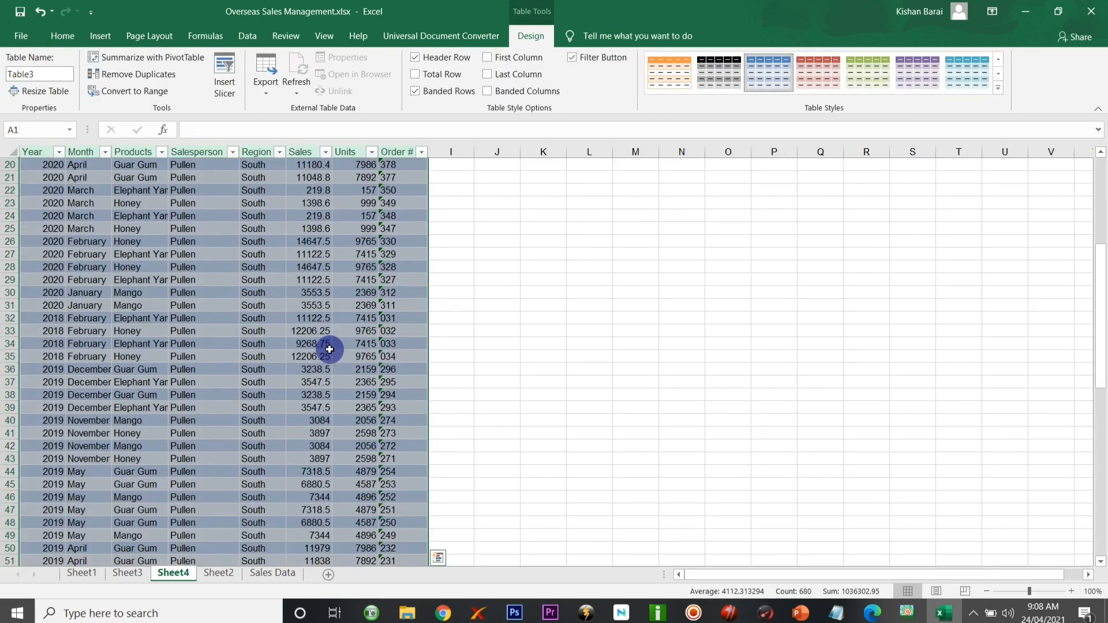
{"action": "scroll", "coordinate": [329, 349], "scroll_direction": "down", "scroll_amount": 5}
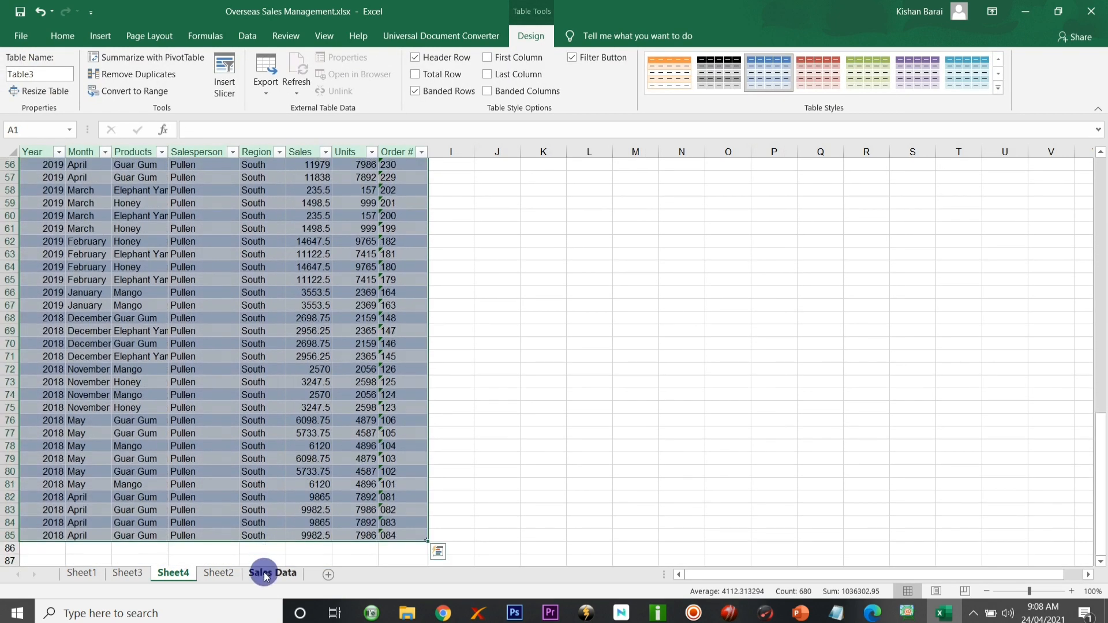
{"action": "left_click", "coordinate": [266, 574]}
{"action": "left_click", "coordinate": [218, 573]}
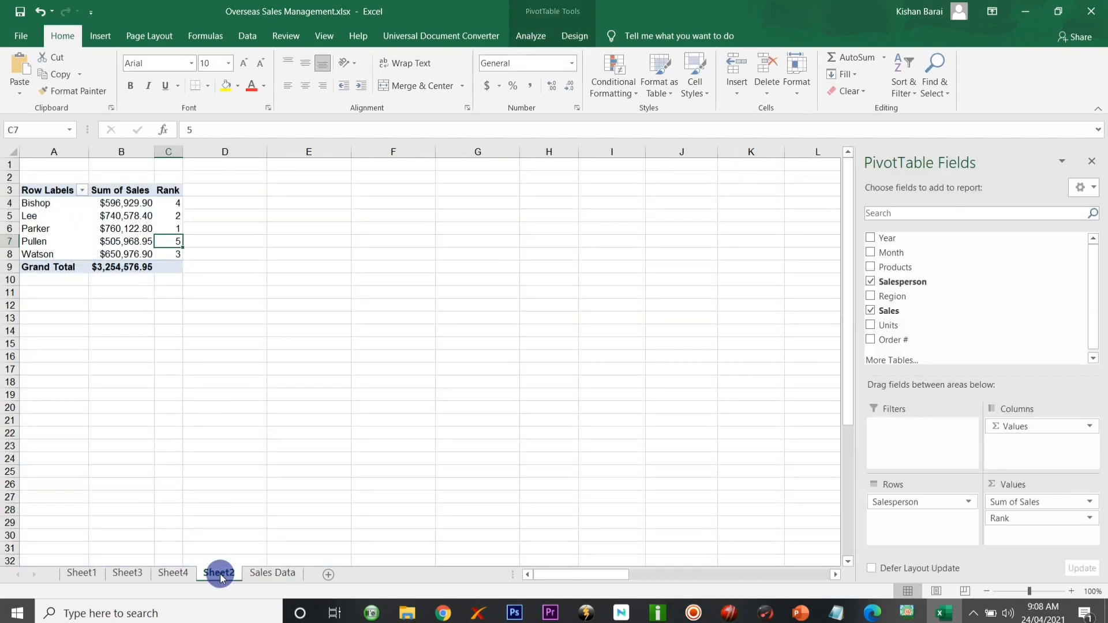
{"action": "left_click", "coordinate": [178, 573]}
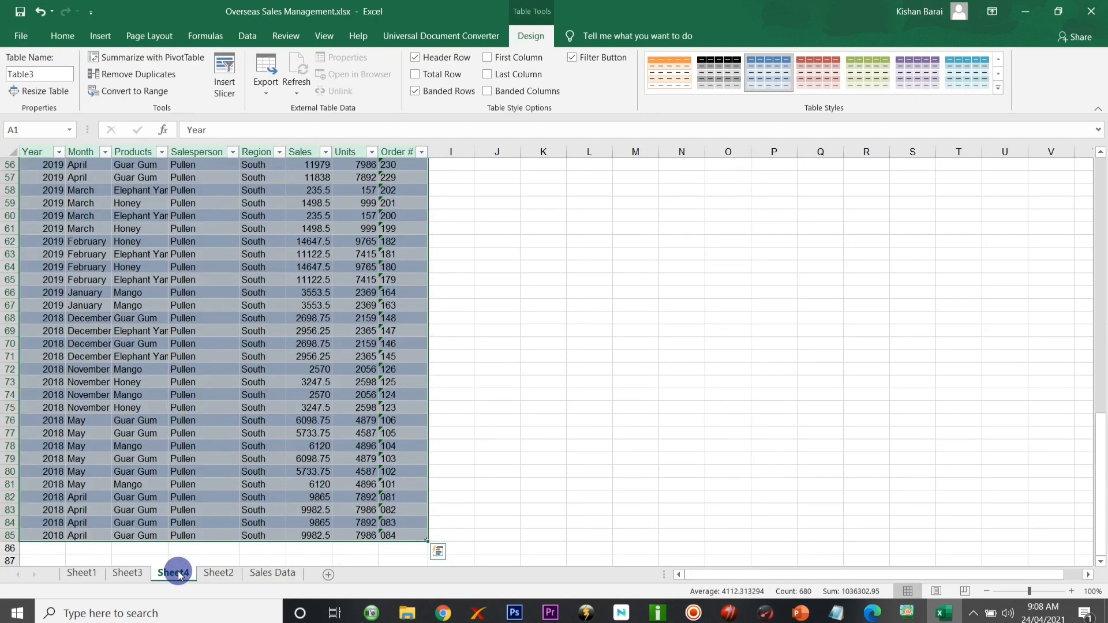
{"action": "left_click", "coordinate": [137, 573]}
{"action": "left_click", "coordinate": [173, 573]}
{"action": "left_click", "coordinate": [255, 573]}
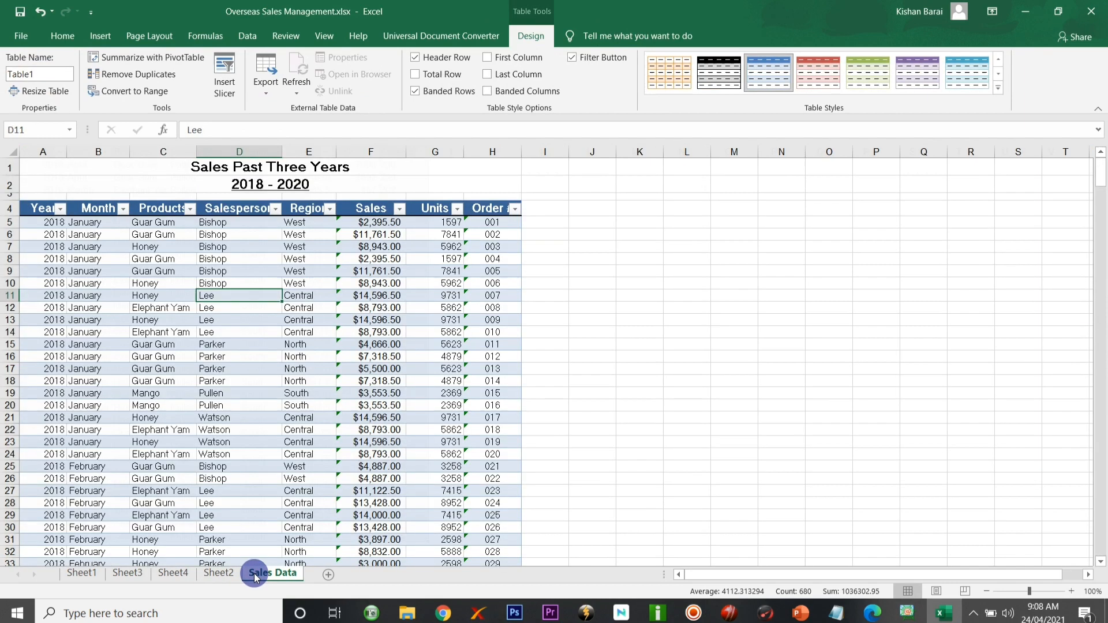
{"action": "scroll", "coordinate": [552, 313], "scroll_direction": "down", "scroll_amount": 1}
{"action": "scroll", "coordinate": [553, 313], "scroll_direction": "up", "scroll_amount": 1}
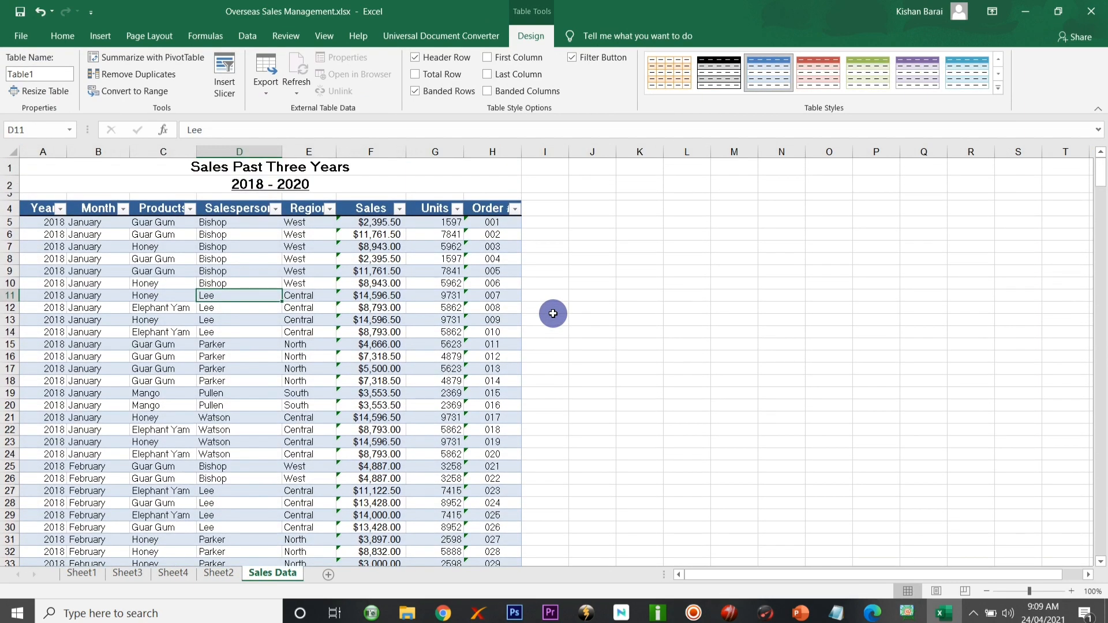
{"action": "scroll", "coordinate": [552, 313], "scroll_direction": "down", "scroll_amount": 1}
{"action": "scroll", "coordinate": [553, 314], "scroll_direction": "up", "scroll_amount": 1}
{"action": "scroll", "coordinate": [553, 313], "scroll_direction": "down", "scroll_amount": 1}
{"action": "scroll", "coordinate": [552, 313], "scroll_direction": "up", "scroll_amount": 1}
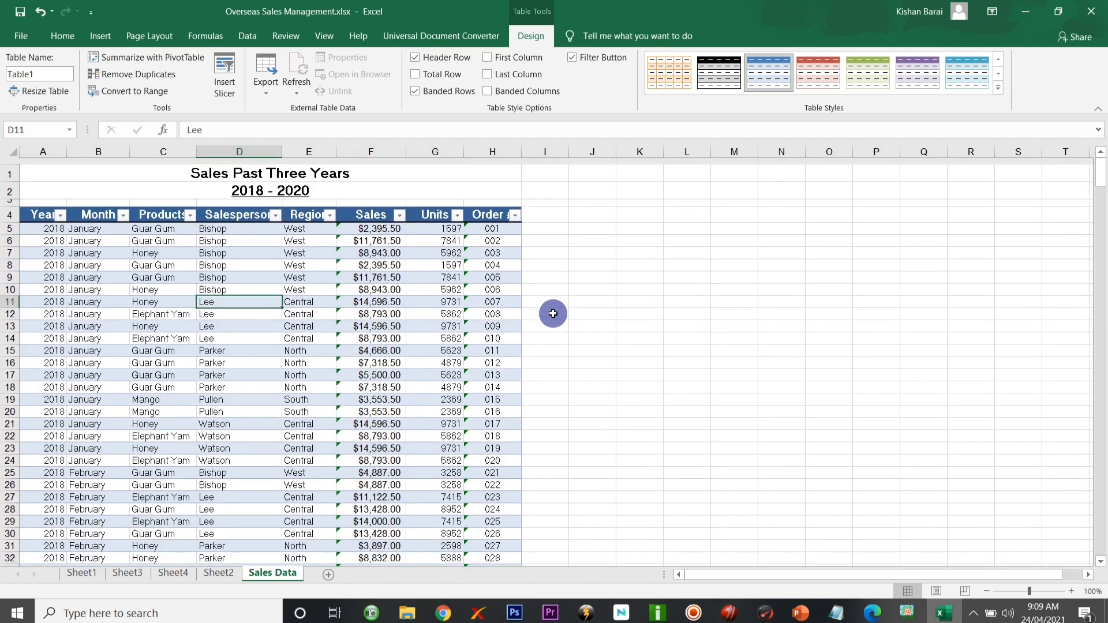
{"action": "scroll", "coordinate": [553, 313], "scroll_direction": "down", "scroll_amount": 1}
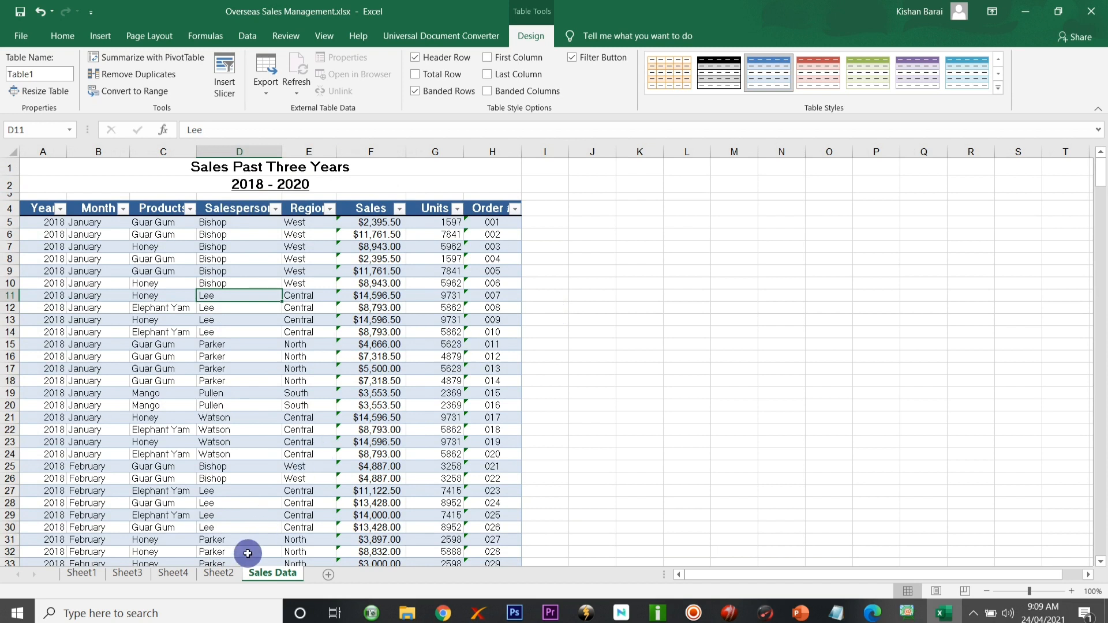
{"action": "left_click", "coordinate": [232, 575]}
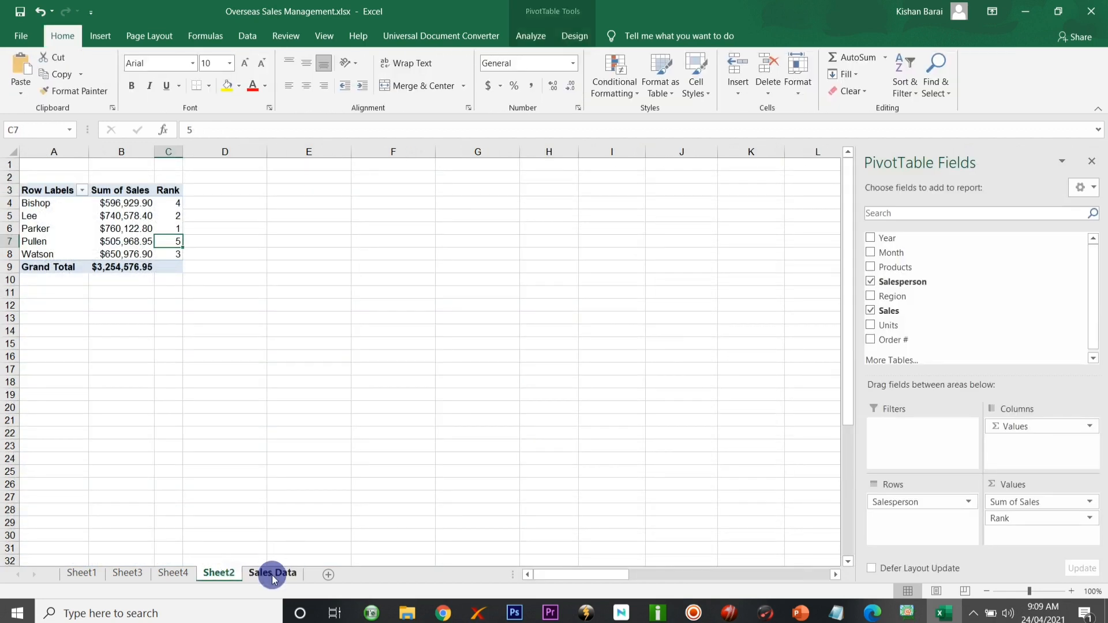
{"action": "left_click", "coordinate": [253, 575]}
Insert slicers for Year, Month, Products, Salesperson, Region and Sales for the Sheet2 PivotTable.
{"action": "left_click", "coordinate": [237, 574]}
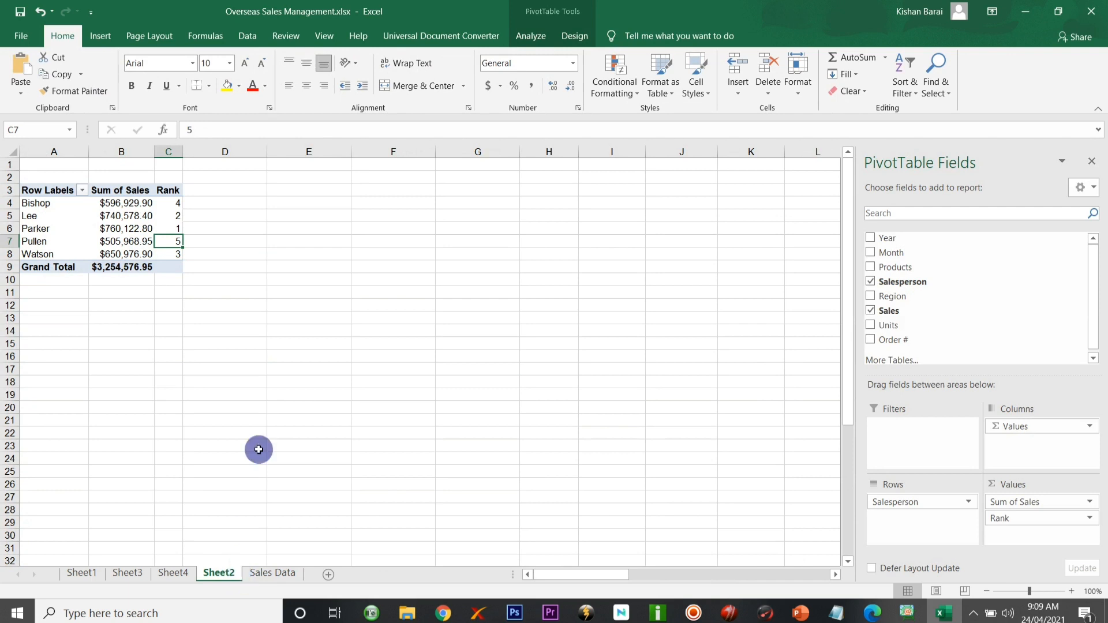
{"action": "left_click", "coordinate": [98, 38]}
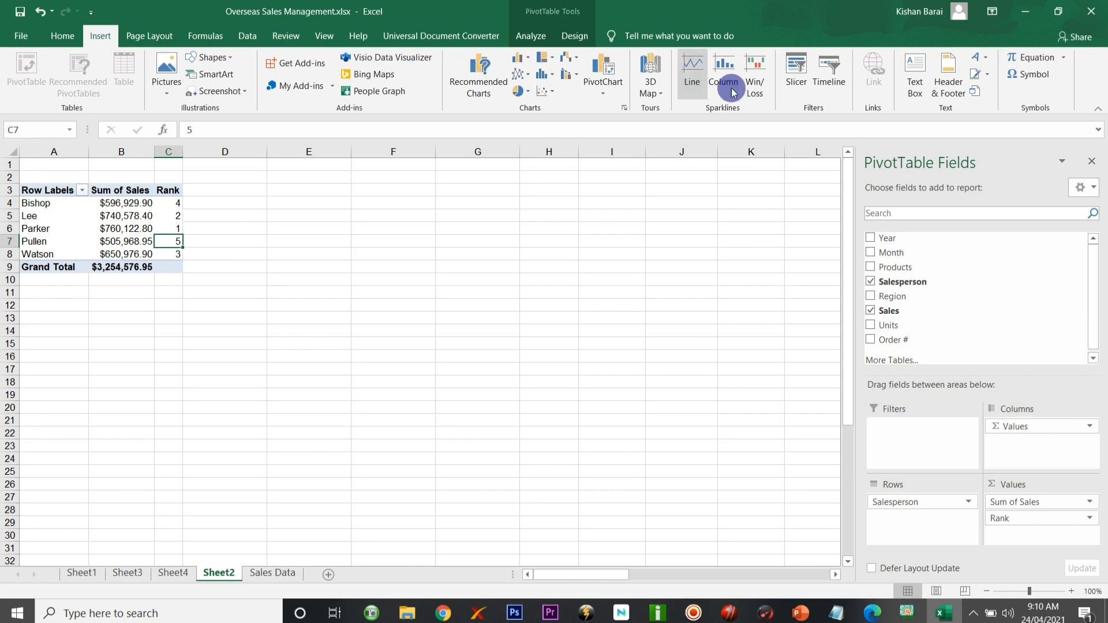
{"action": "left_click", "coordinate": [801, 85]}
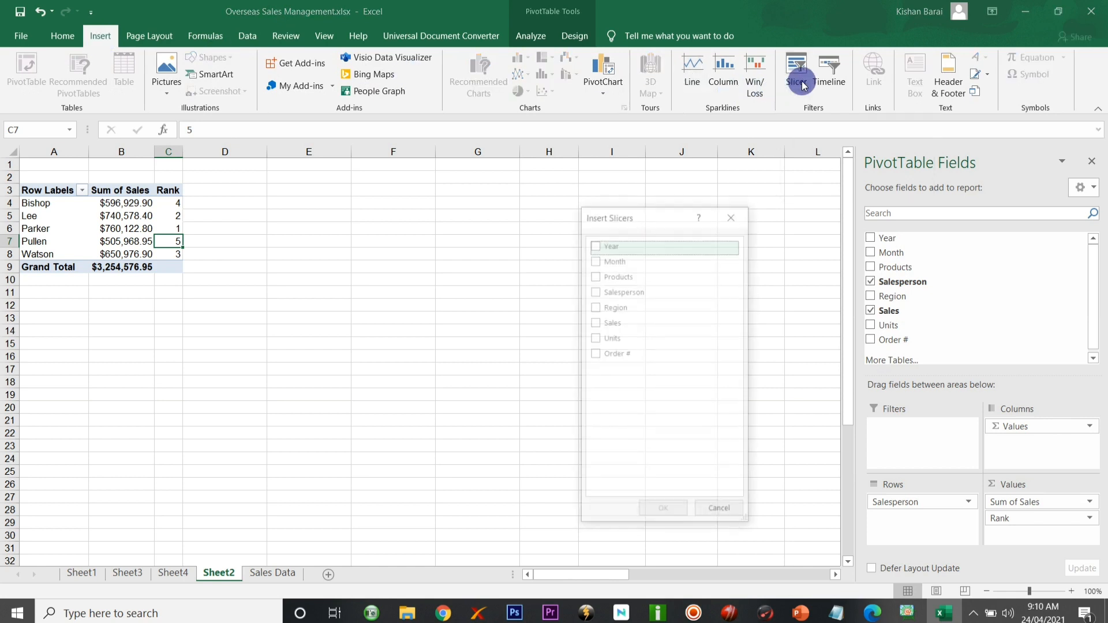
{"action": "left_click", "coordinate": [597, 245]}
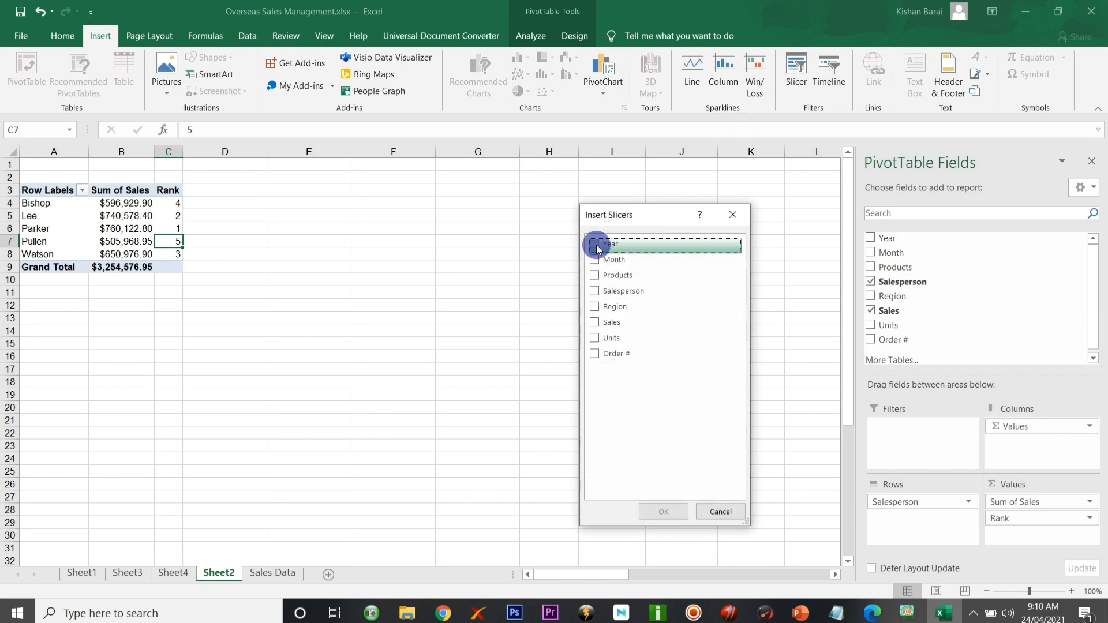
{"action": "left_click", "coordinate": [596, 261]}
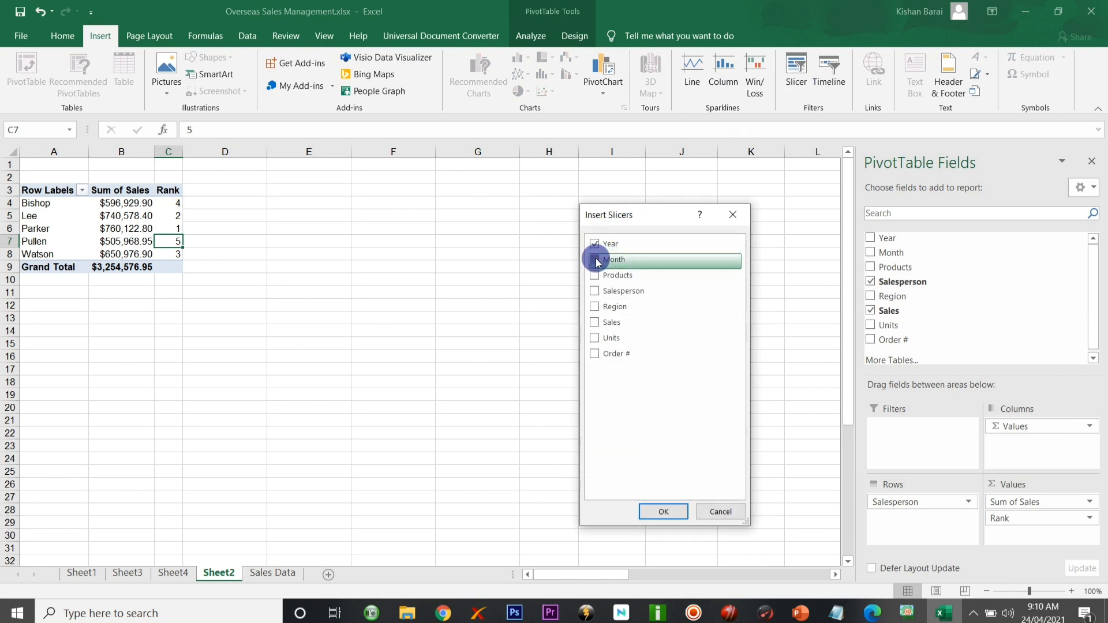
{"action": "left_click", "coordinate": [596, 276]}
{"action": "left_click", "coordinate": [597, 292]}
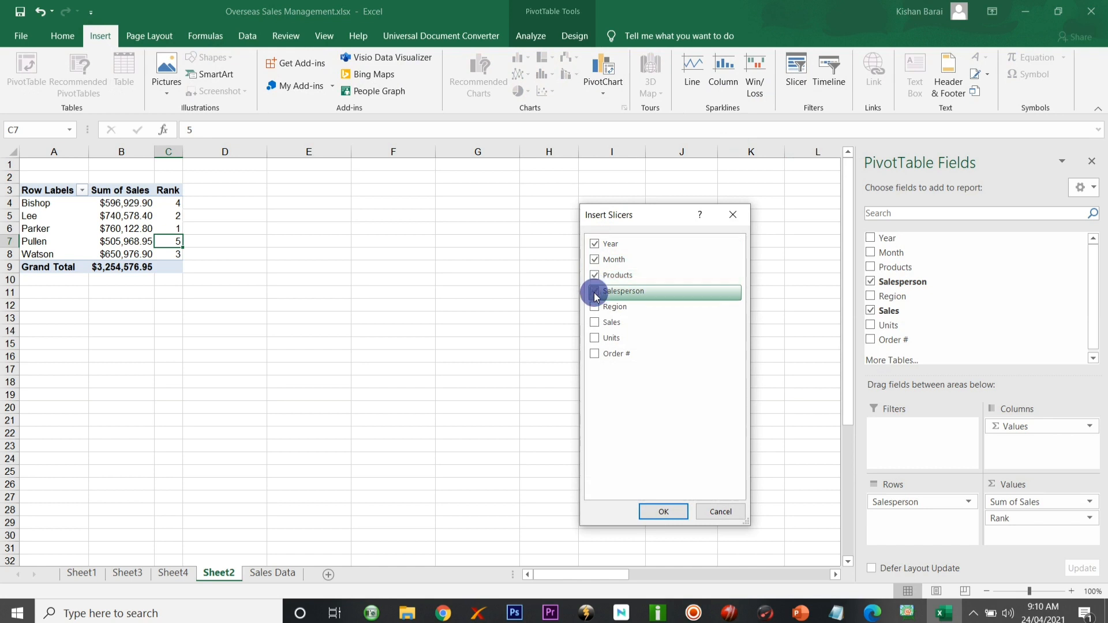
{"action": "left_click", "coordinate": [595, 307]}
{"action": "left_click", "coordinate": [595, 324]}
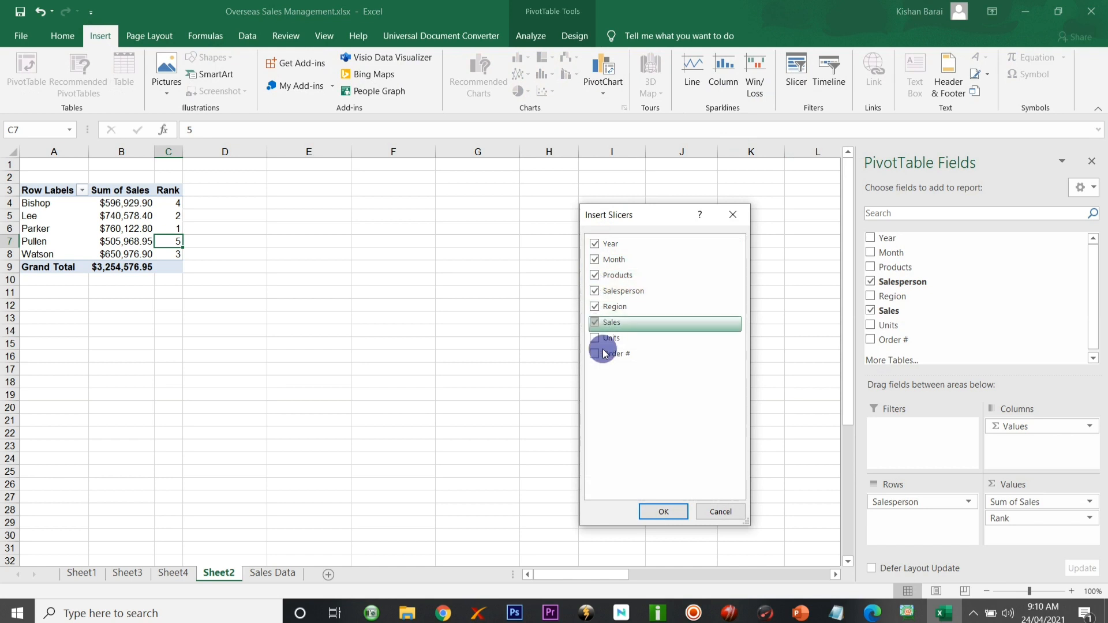
{"action": "left_click", "coordinate": [649, 508]}
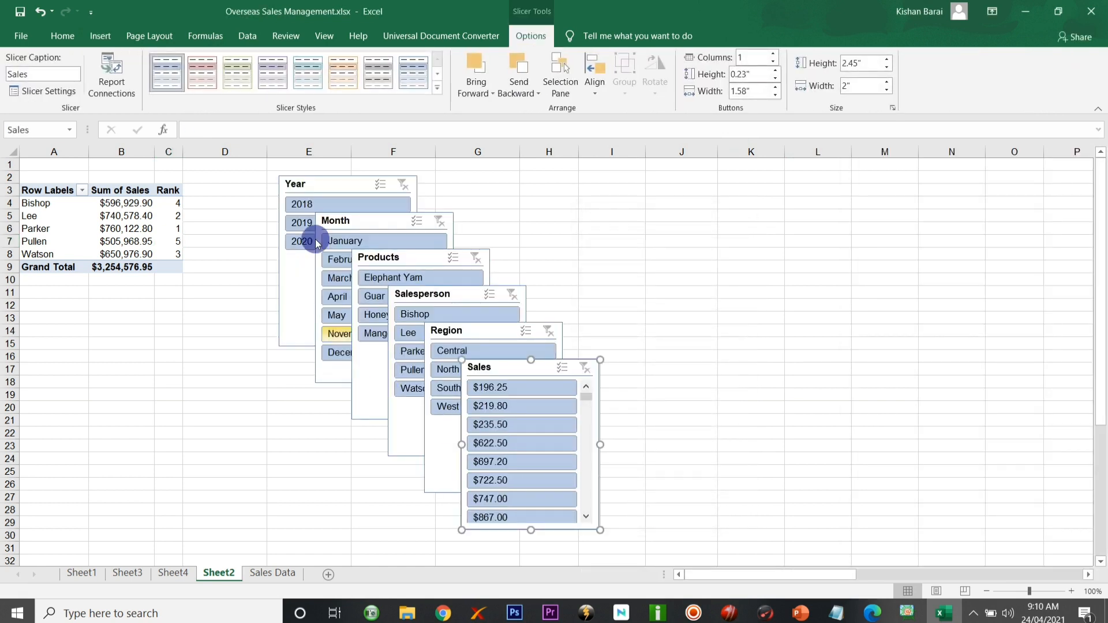
Arrange the six slicers side by side below the PivotTable in the order Year, Month, Products, Salesperson, Region, Sales.
{"action": "left_click_drag", "start_coordinate": [309, 191], "coordinate": [73, 377]}
{"action": "left_click_drag", "start_coordinate": [361, 223], "coordinate": [226, 375]}
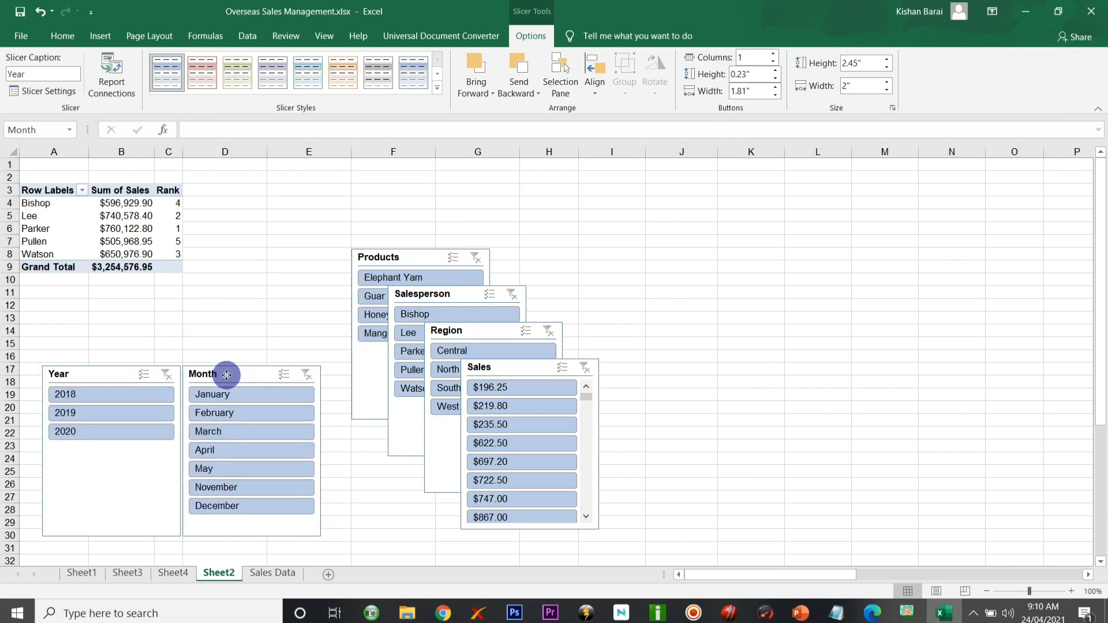
{"action": "left_click", "coordinate": [396, 261]}
{"action": "left_click_drag", "start_coordinate": [396, 261], "coordinate": [371, 371]}
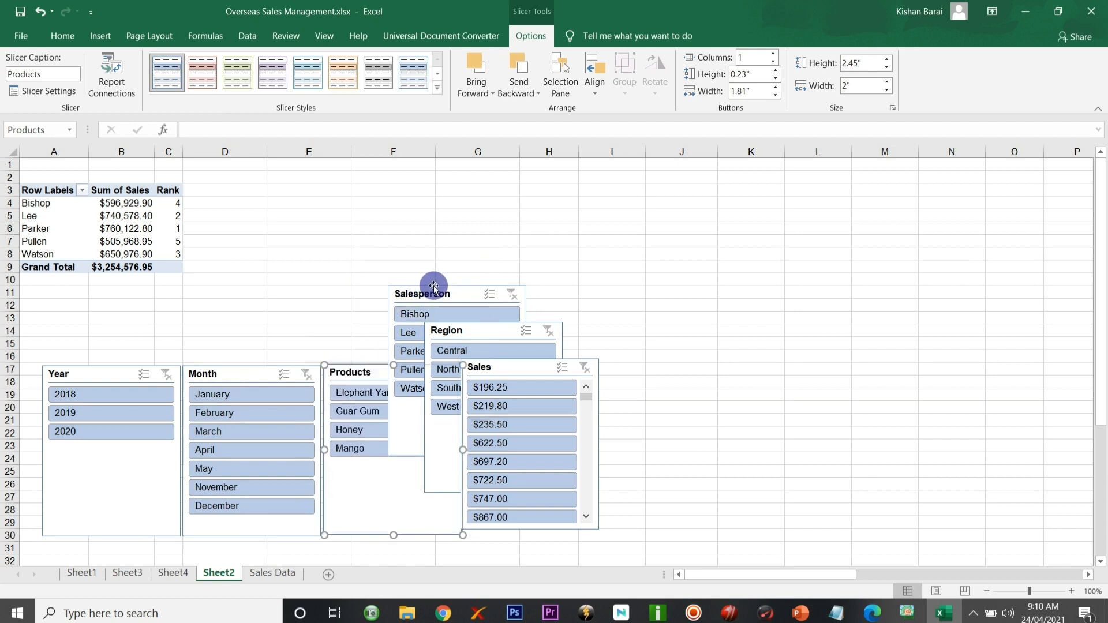
{"action": "left_click_drag", "start_coordinate": [534, 365], "coordinate": [709, 353]}
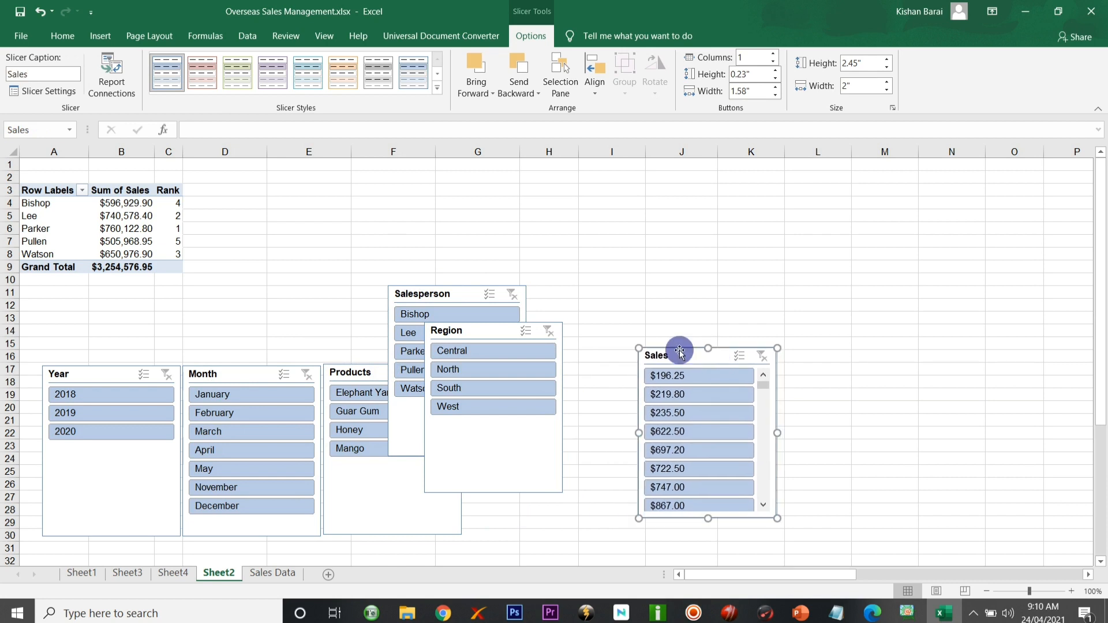
{"action": "left_click_drag", "start_coordinate": [506, 335], "coordinate": [619, 369]}
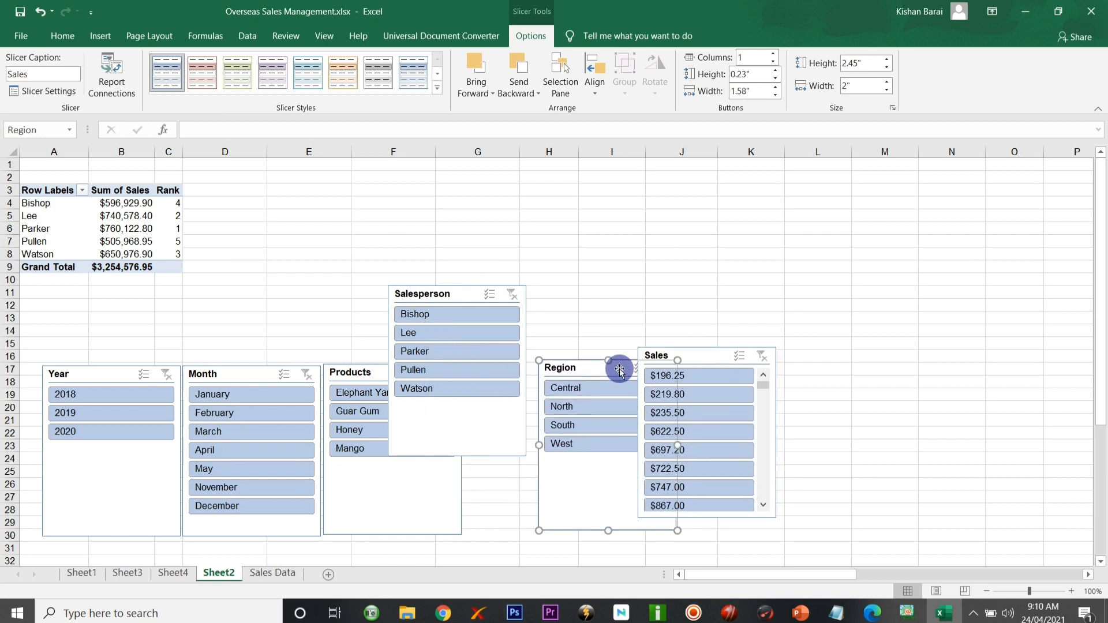
{"action": "left_click_drag", "start_coordinate": [687, 352], "coordinate": [802, 352]}
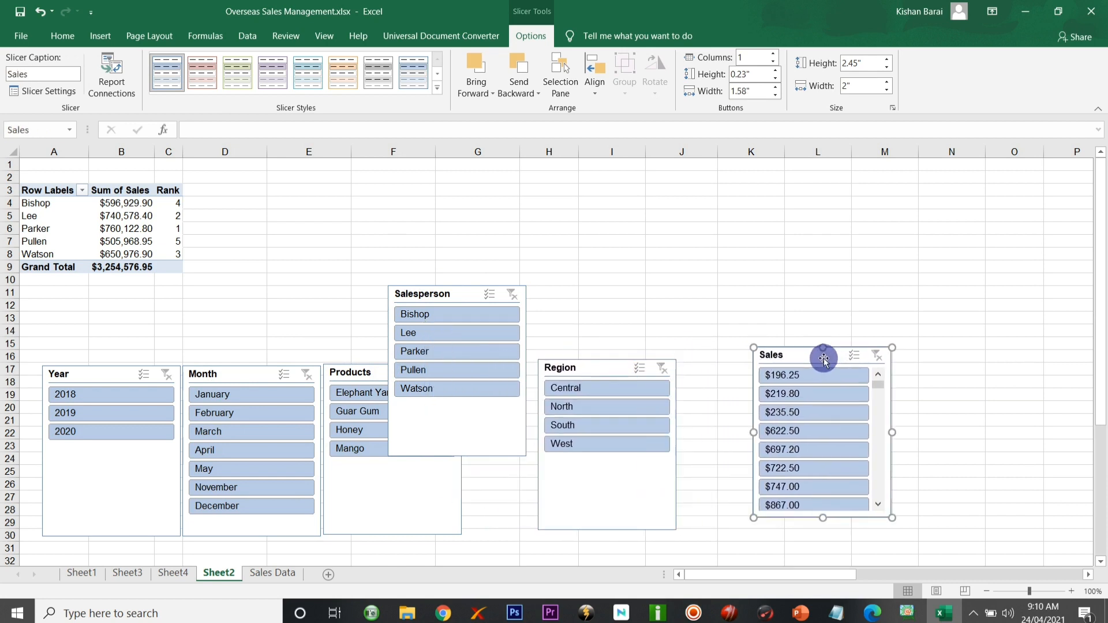
{"action": "left_click_drag", "start_coordinate": [611, 367], "coordinate": [692, 359]}
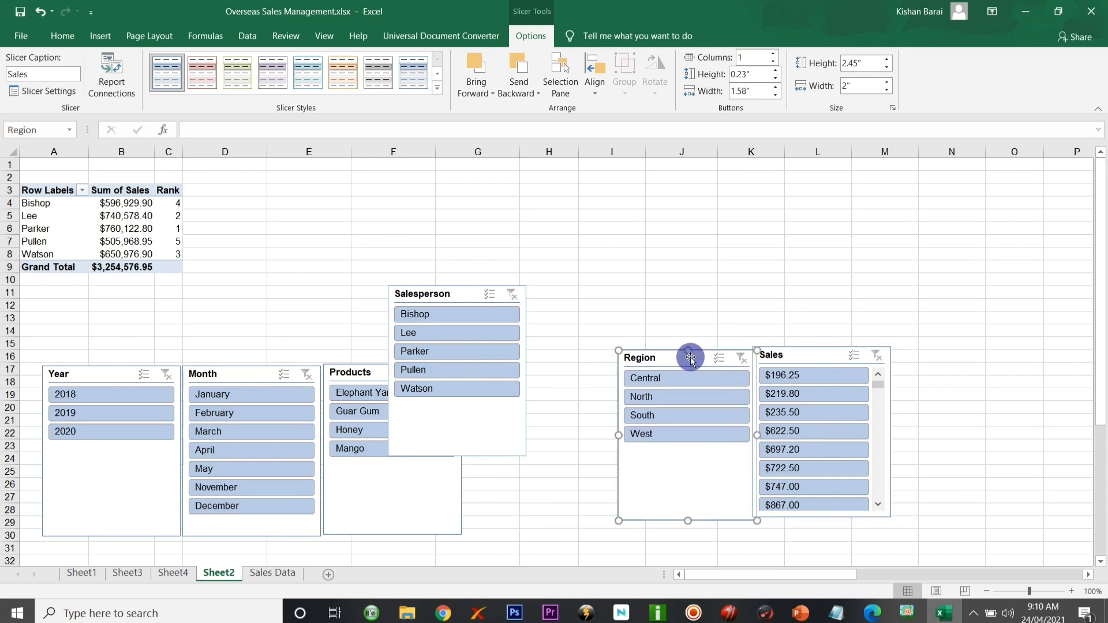
{"action": "left_click_drag", "start_coordinate": [437, 308], "coordinate": [517, 380]}
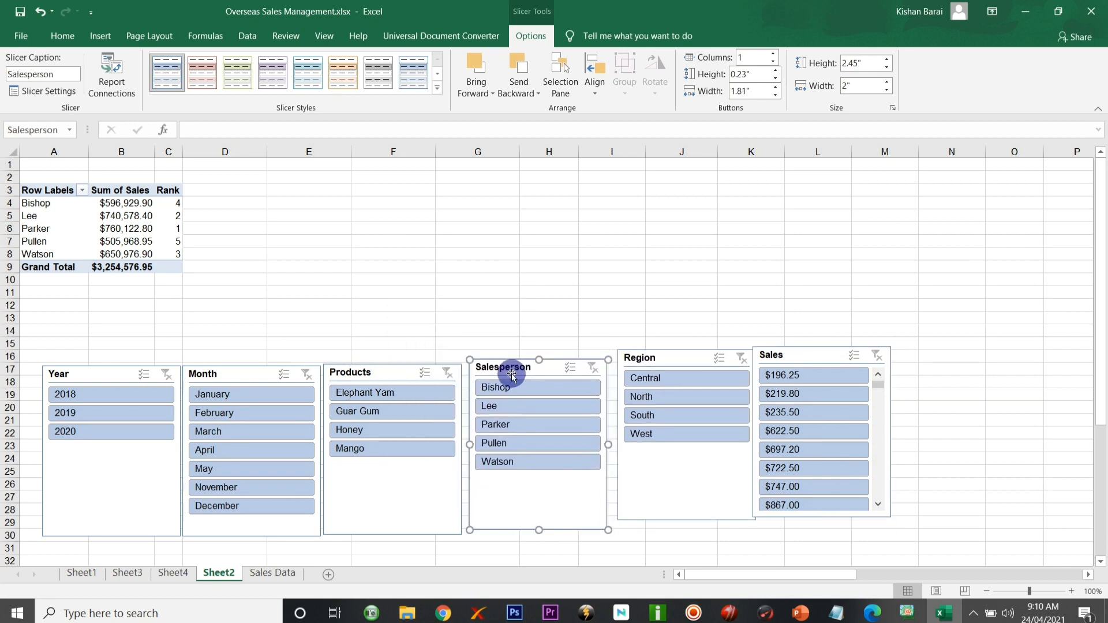
Filter the PivotTable by the single years 2018, 2019 and 2020 in turn to compare the salespeople's totals.
{"action": "left_click", "coordinate": [101, 390]}
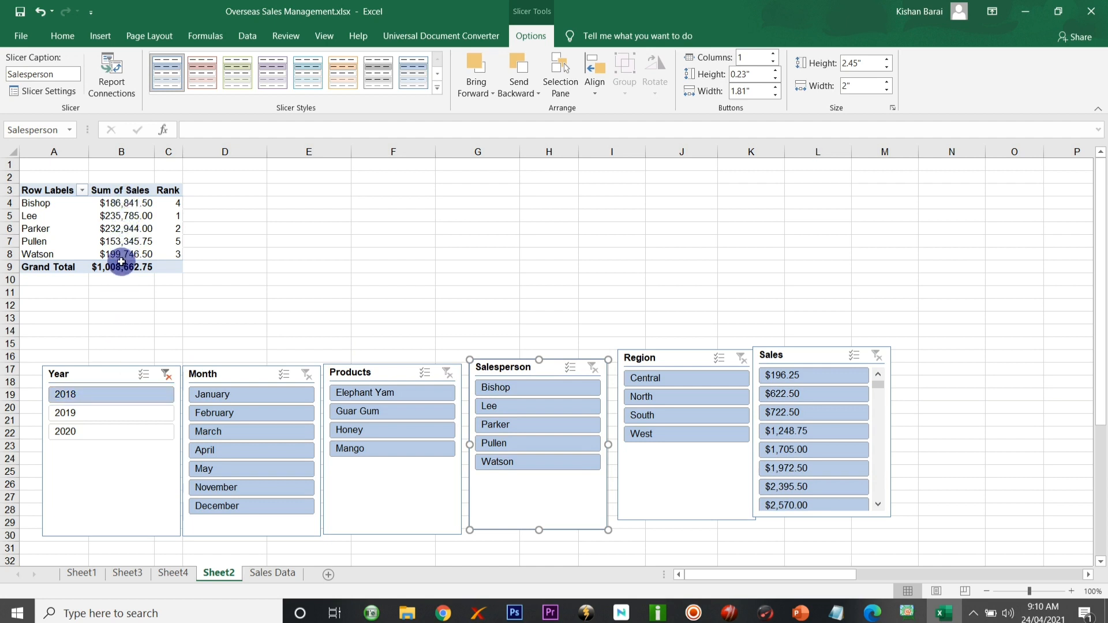
{"action": "left_click", "coordinate": [93, 415]}
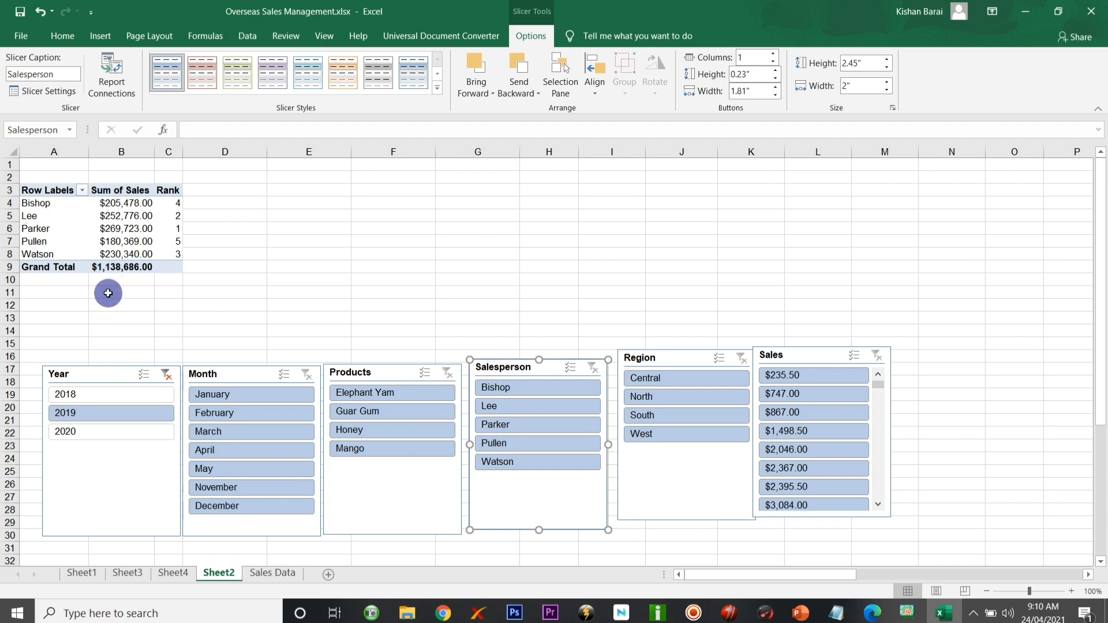
{"action": "left_click", "coordinate": [82, 433]}
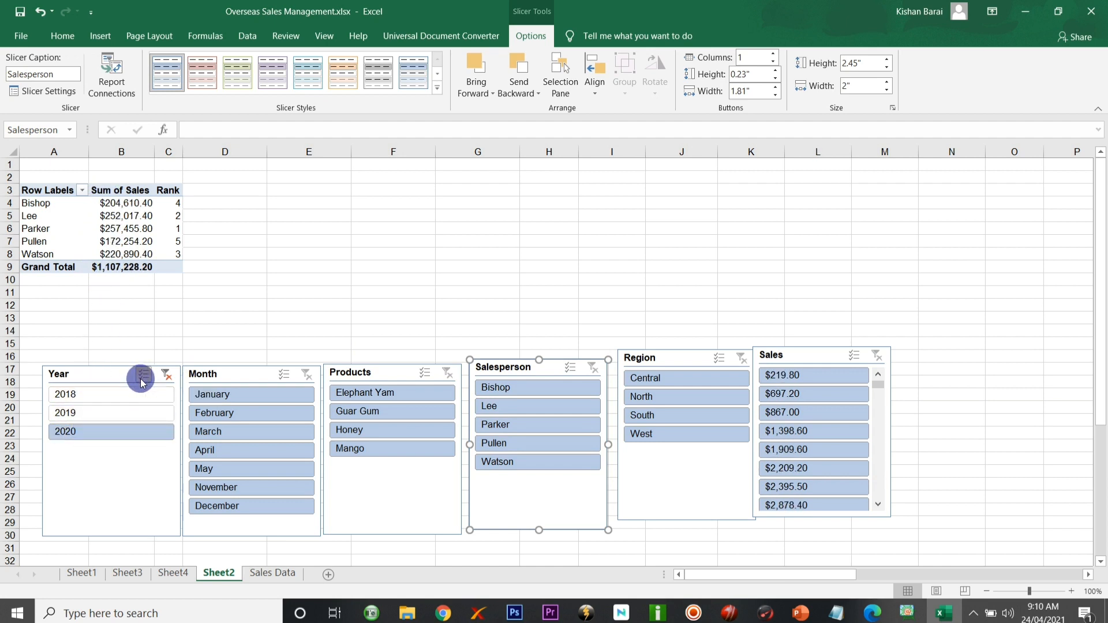
{"action": "left_click", "coordinate": [108, 395]}
{"action": "left_click", "coordinate": [98, 414]}
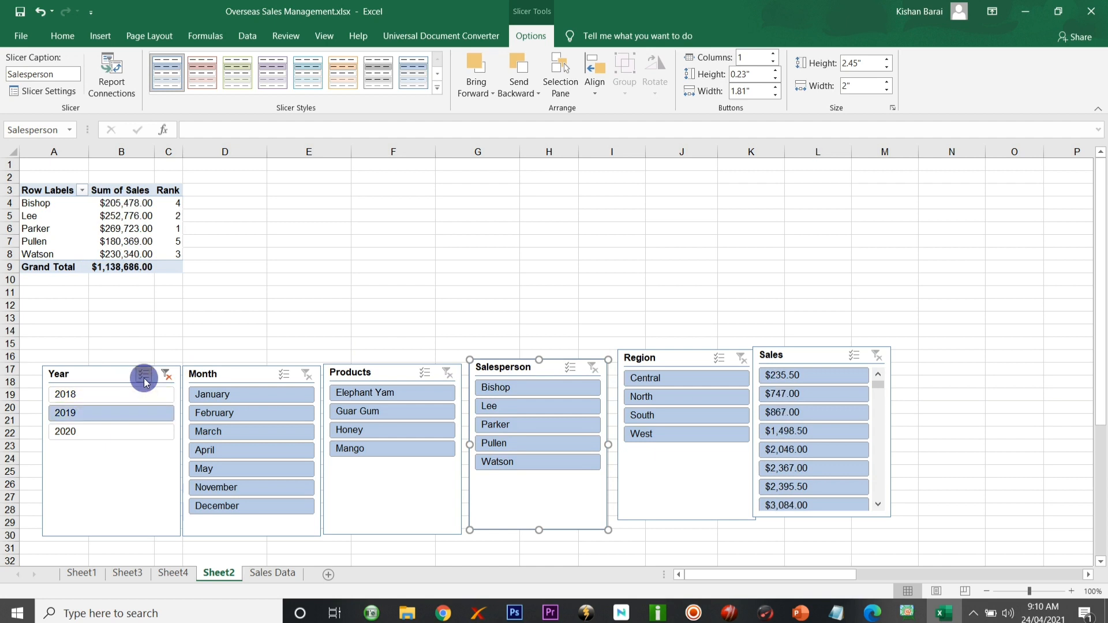
Turn on multi-select for the Salesperson slicer and select 2018 through 2020 together in the Year slicer.
{"action": "key", "text": "alt+s"}
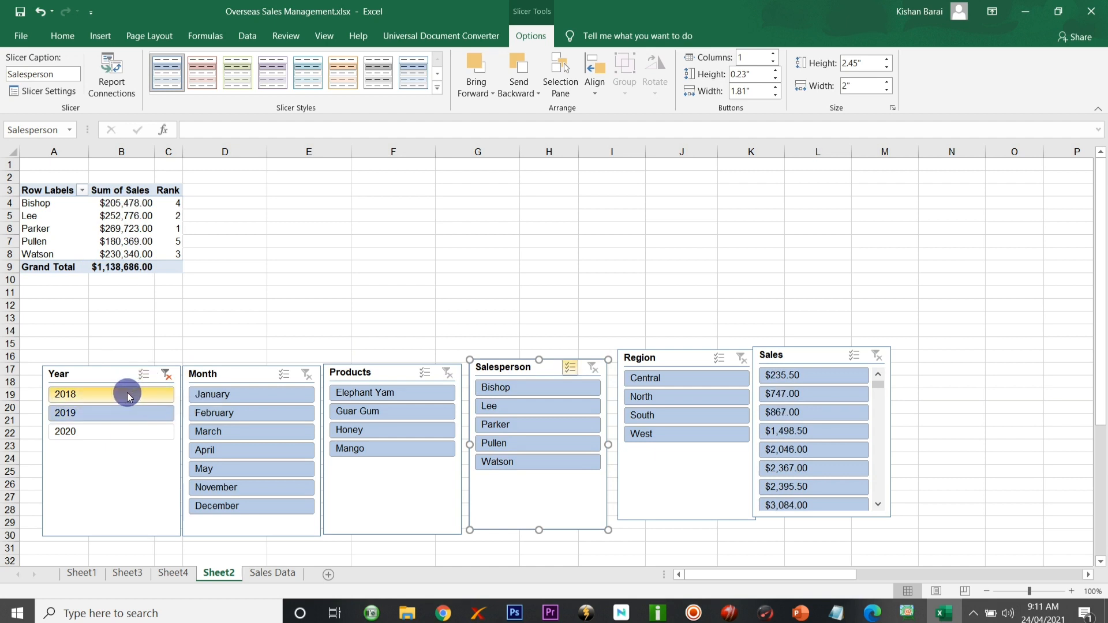
{"action": "left_click_drag", "start_coordinate": [123, 393], "coordinate": [126, 431]}
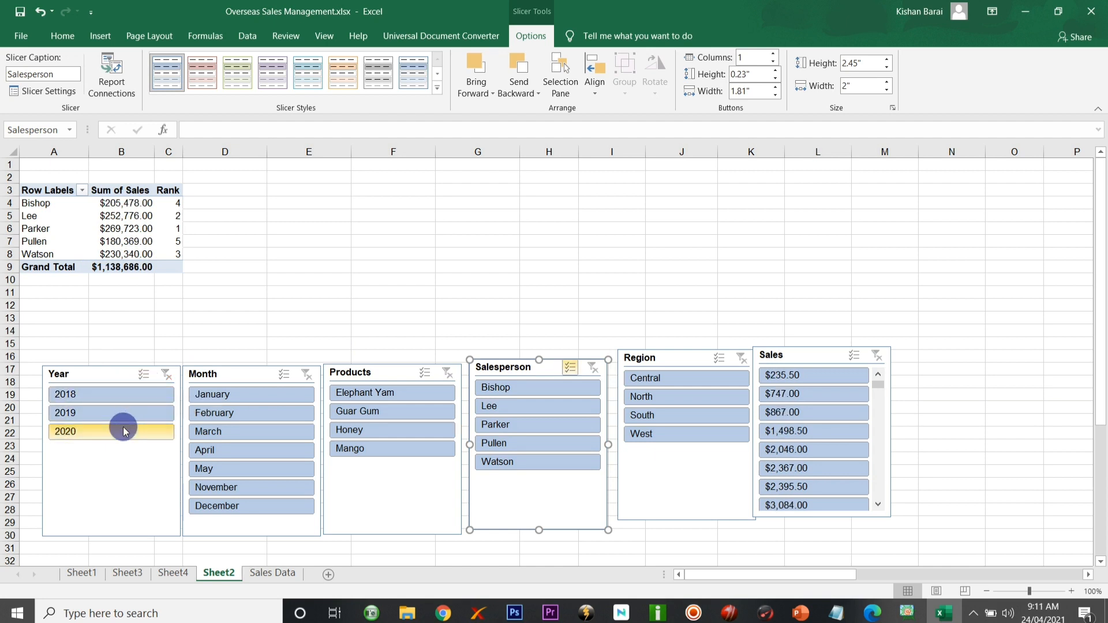
{"action": "left_click", "coordinate": [113, 489]}
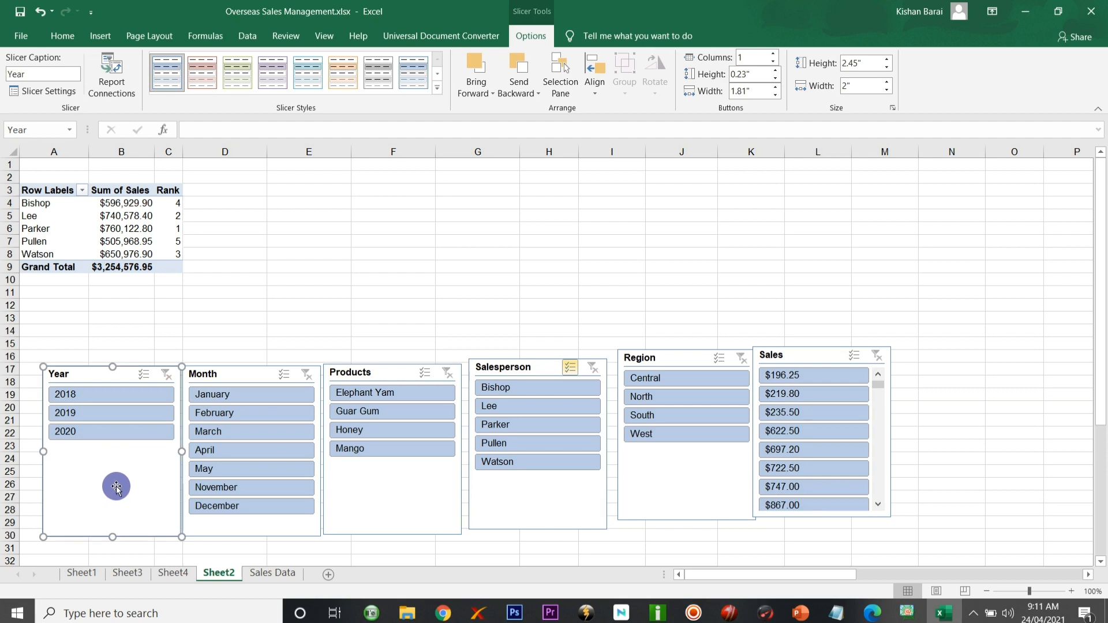
Filter the PivotTable by single months from January through May in the Month slicer.
{"action": "left_click", "coordinate": [214, 396]}
{"action": "left_click_drag", "start_coordinate": [220, 407], "coordinate": [243, 397]}
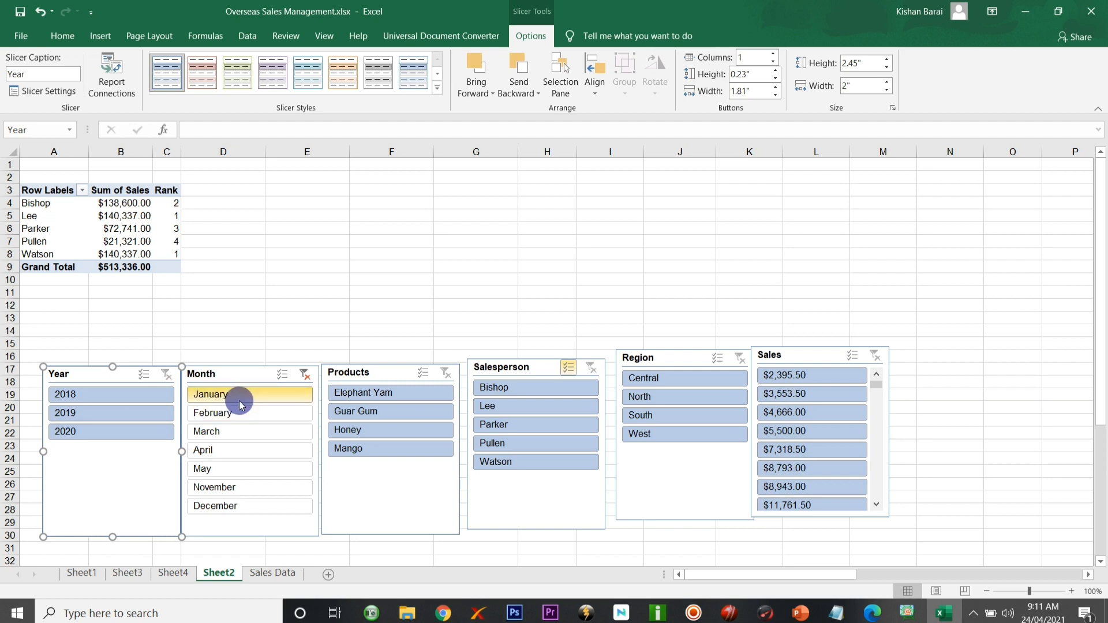
{"action": "left_click", "coordinate": [241, 411]}
{"action": "left_click", "coordinate": [243, 396]}
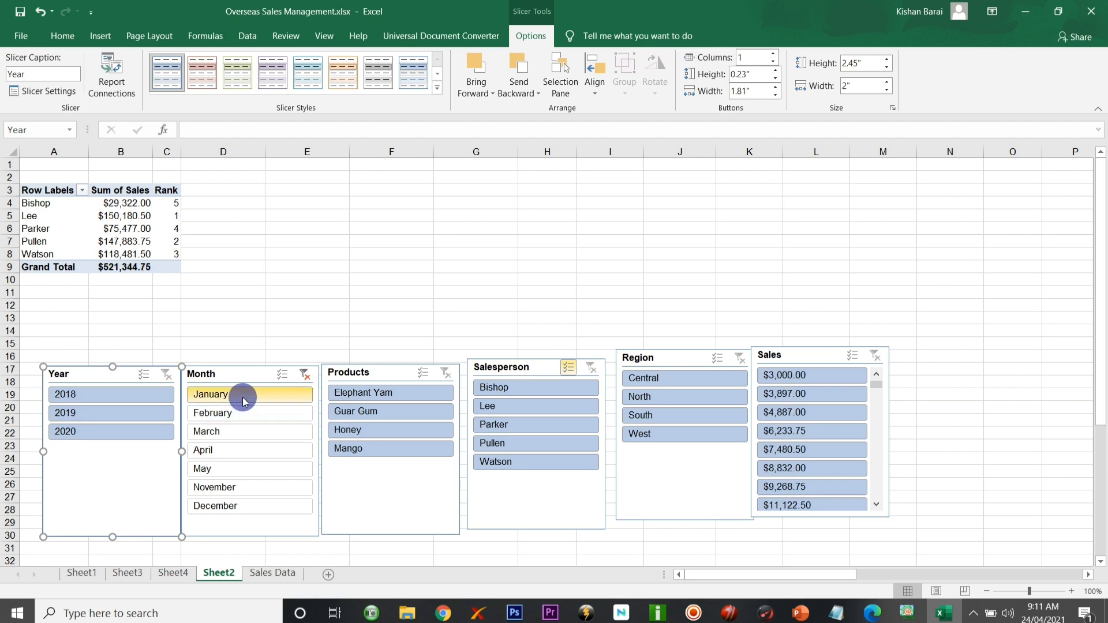
{"action": "left_click", "coordinate": [243, 431]}
{"action": "left_click", "coordinate": [243, 451]}
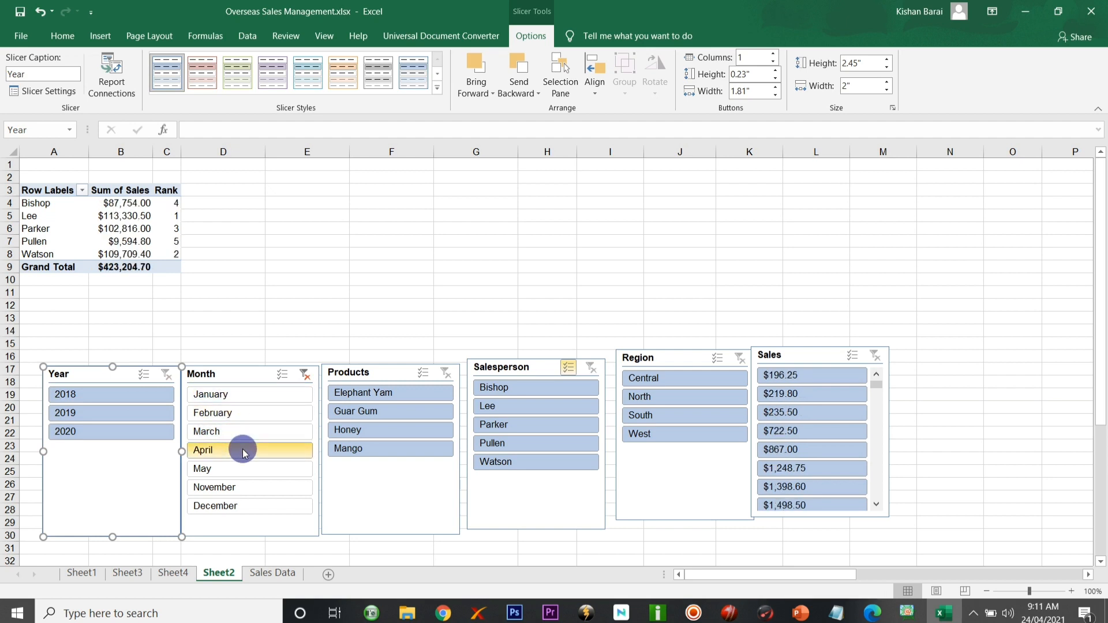
{"action": "left_click", "coordinate": [242, 469]}
Filter the PivotTable by Elephant Yam, Guar Gum and Honey in turn, ending with only Mango selected.
{"action": "left_click", "coordinate": [362, 397]}
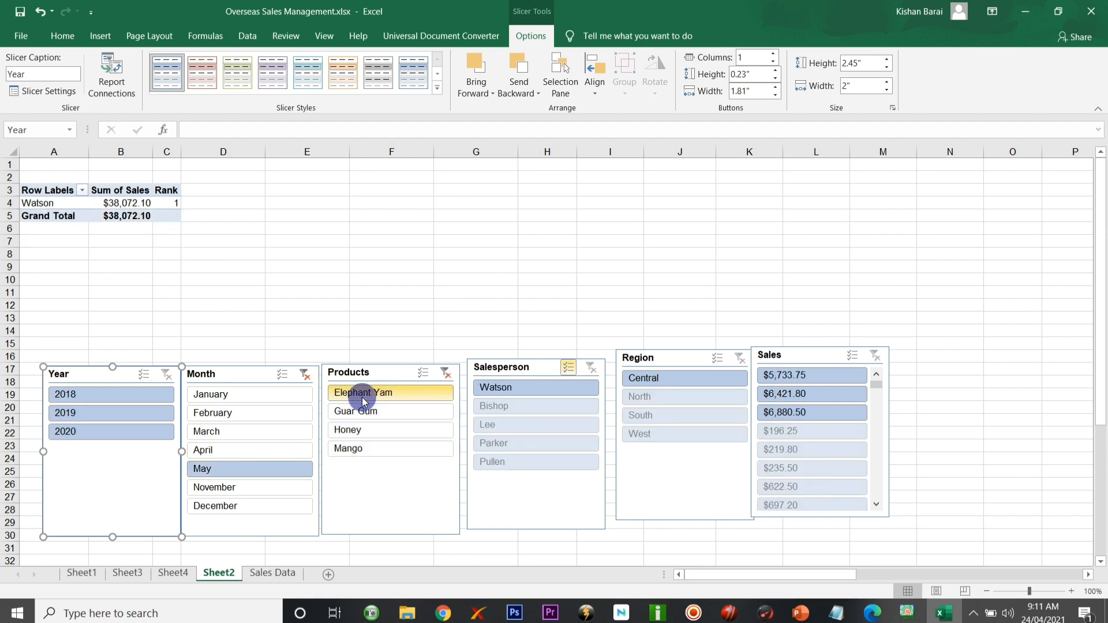
{"action": "left_click", "coordinate": [401, 408]}
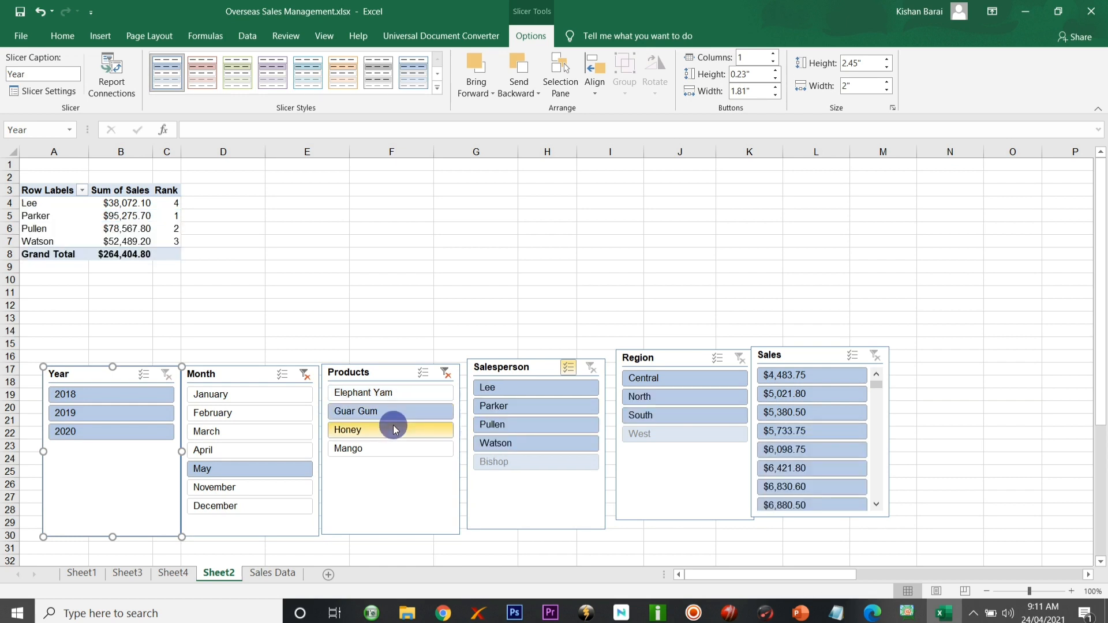
{"action": "left_click", "coordinate": [394, 430]}
{"action": "left_click", "coordinate": [407, 446]}
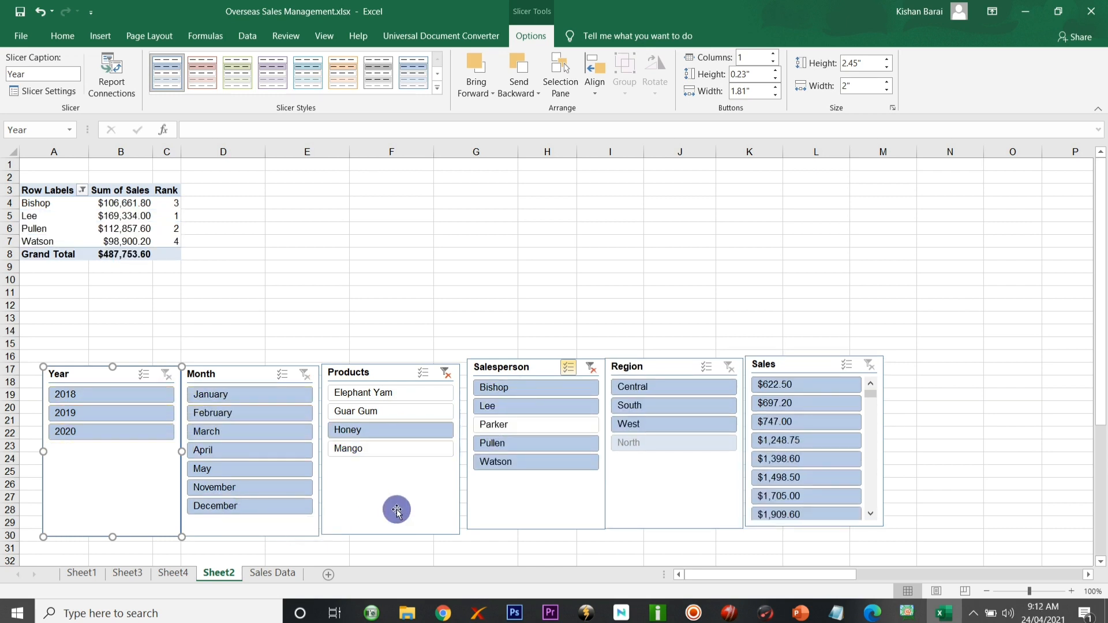
{"action": "left_click", "coordinate": [386, 453]}
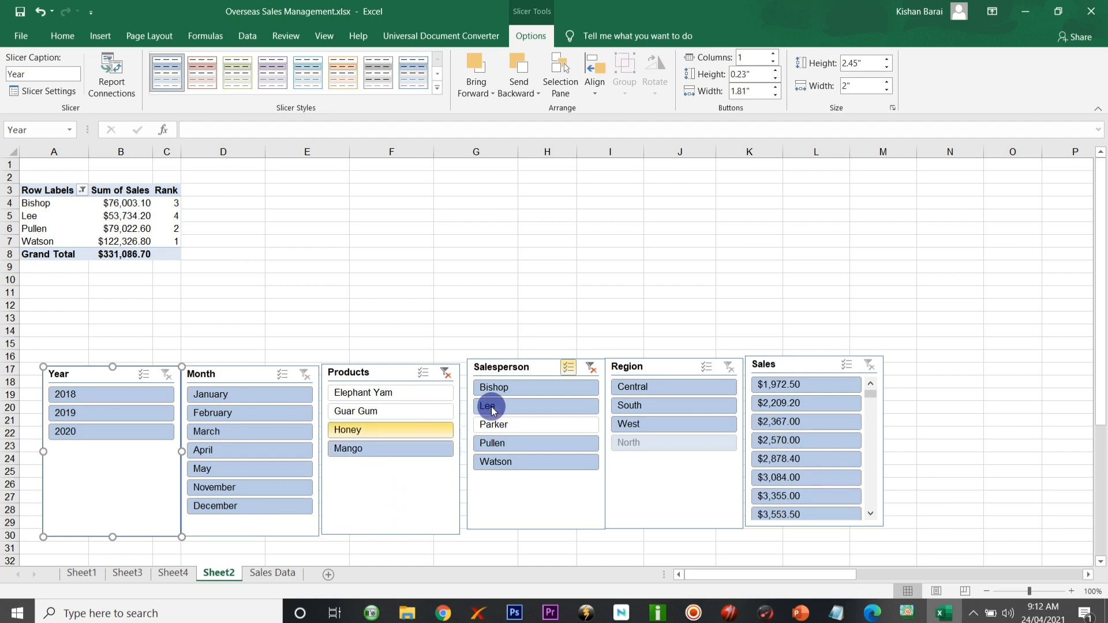
Toggle the salespeople as a group in the Salesperson slicer and filter the PivotTable to the Central region.
{"action": "left_click_drag", "start_coordinate": [527, 383], "coordinate": [527, 460]}
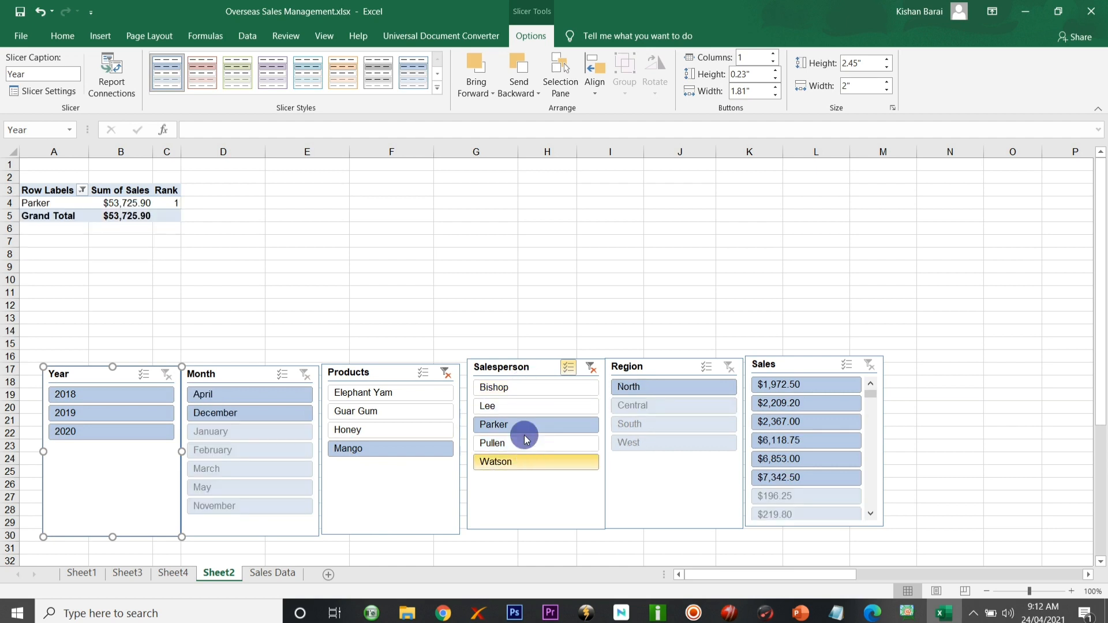
{"action": "left_click_drag", "start_coordinate": [521, 401], "coordinate": [522, 460]}
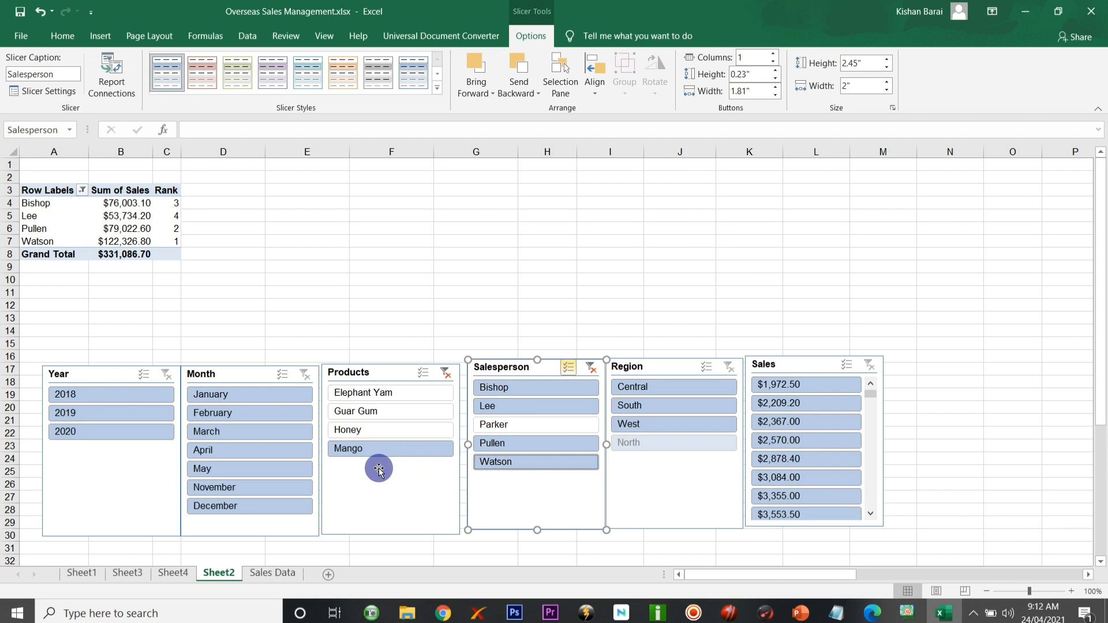
{"action": "left_click", "coordinate": [663, 395]}
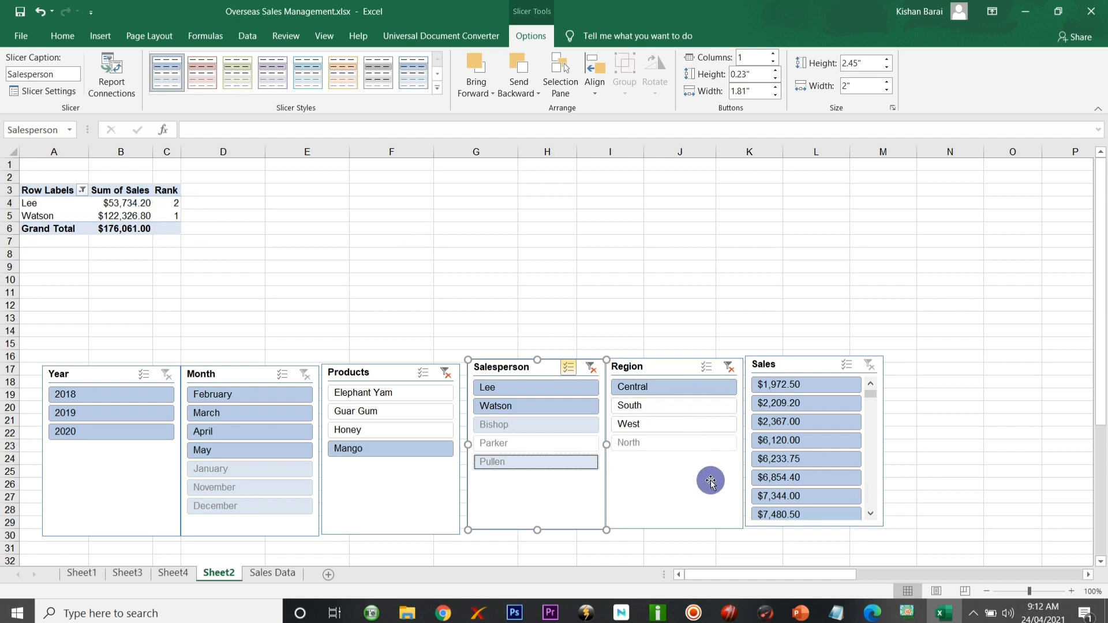
Filter the PivotTable to the Sales slicer amounts from $1,972.50 through $7,480.50.
{"action": "left_click_drag", "start_coordinate": [795, 385], "coordinate": [797, 517]}
{"action": "scroll", "coordinate": [797, 518], "scroll_direction": "down", "scroll_amount": 2}
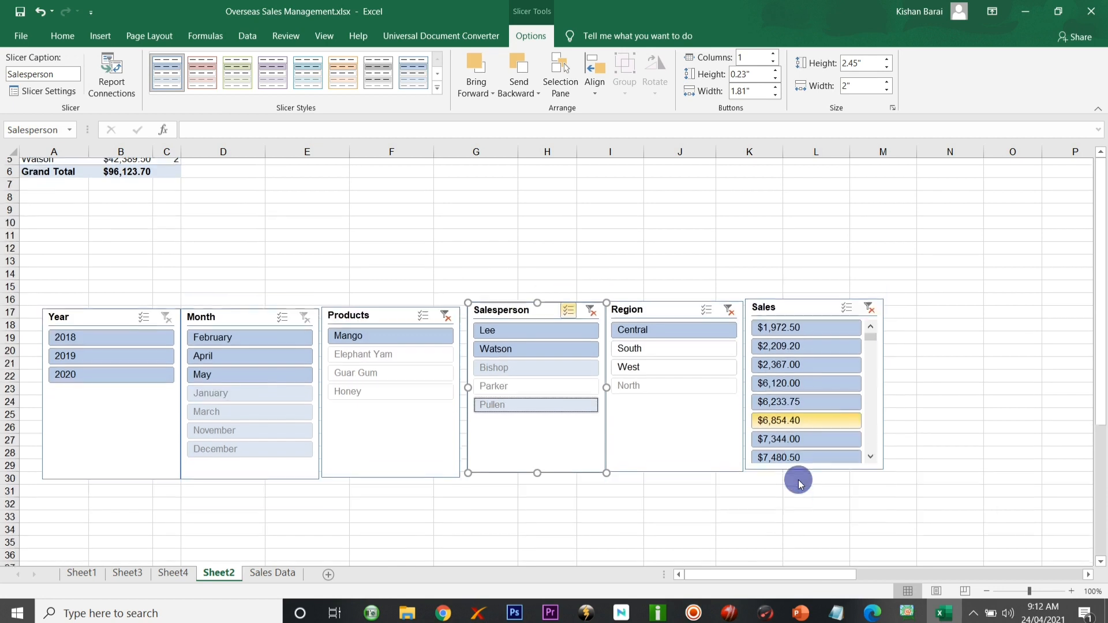
{"action": "scroll", "coordinate": [796, 477], "scroll_direction": "up", "scroll_amount": 2}
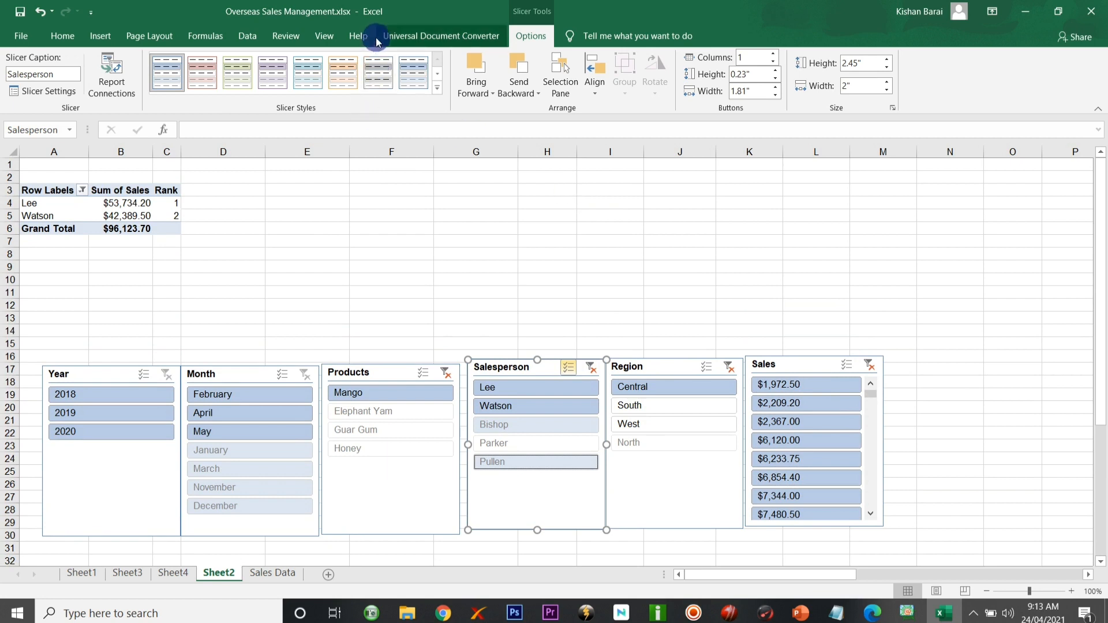
Go back to the extracted records on Sheet4 and select cell I10 beside the table.
{"action": "left_click", "coordinate": [60, 35]}
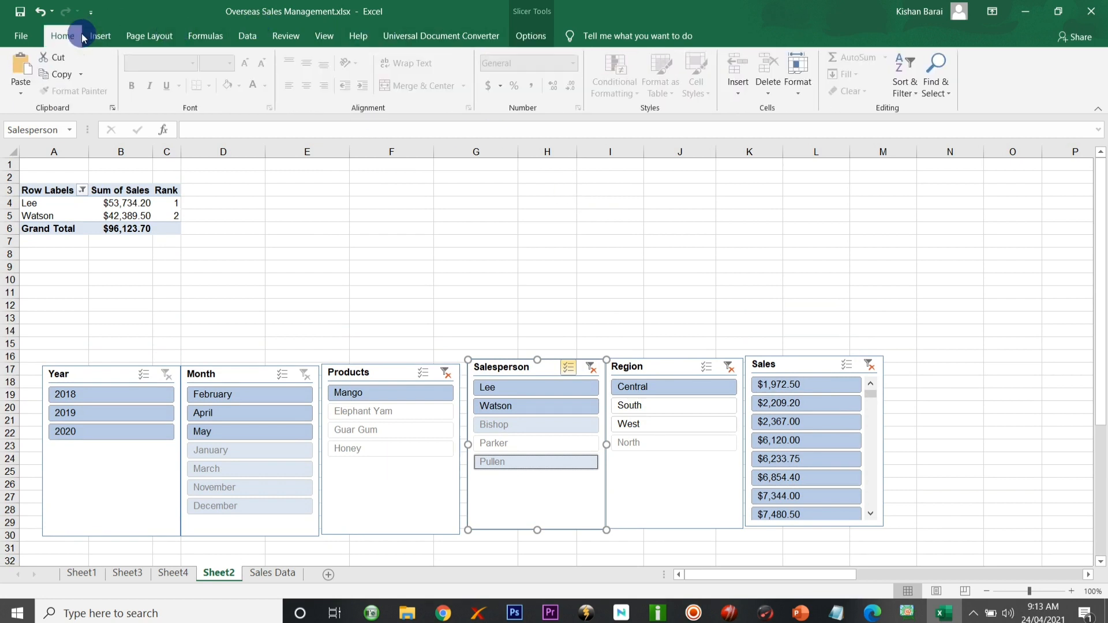
{"action": "left_click", "coordinate": [173, 573]}
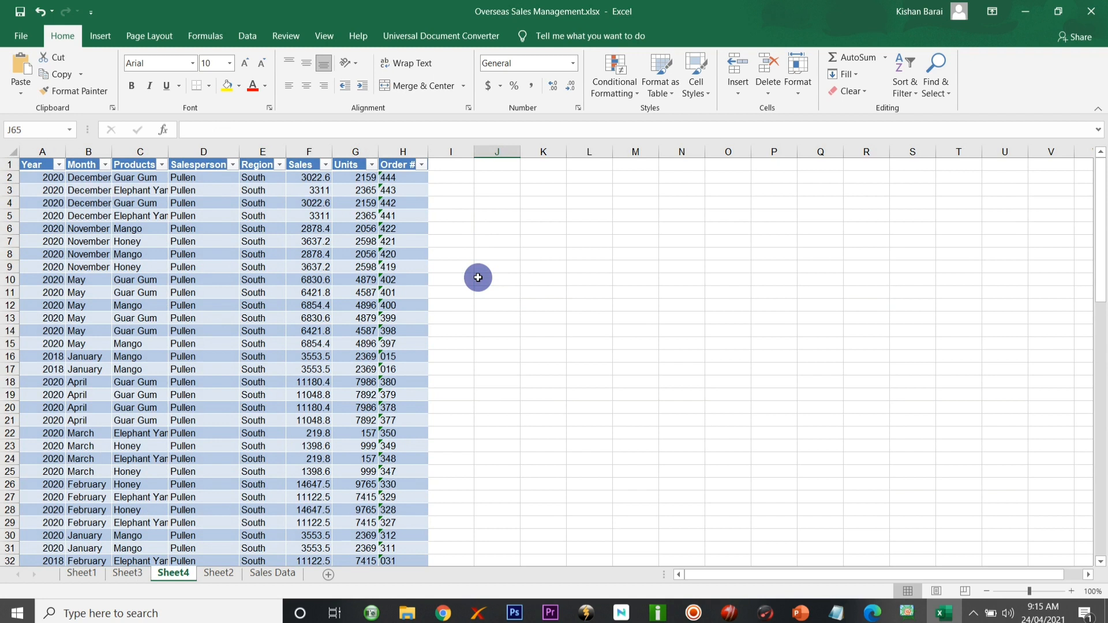
{"action": "left_click", "coordinate": [466, 280]}
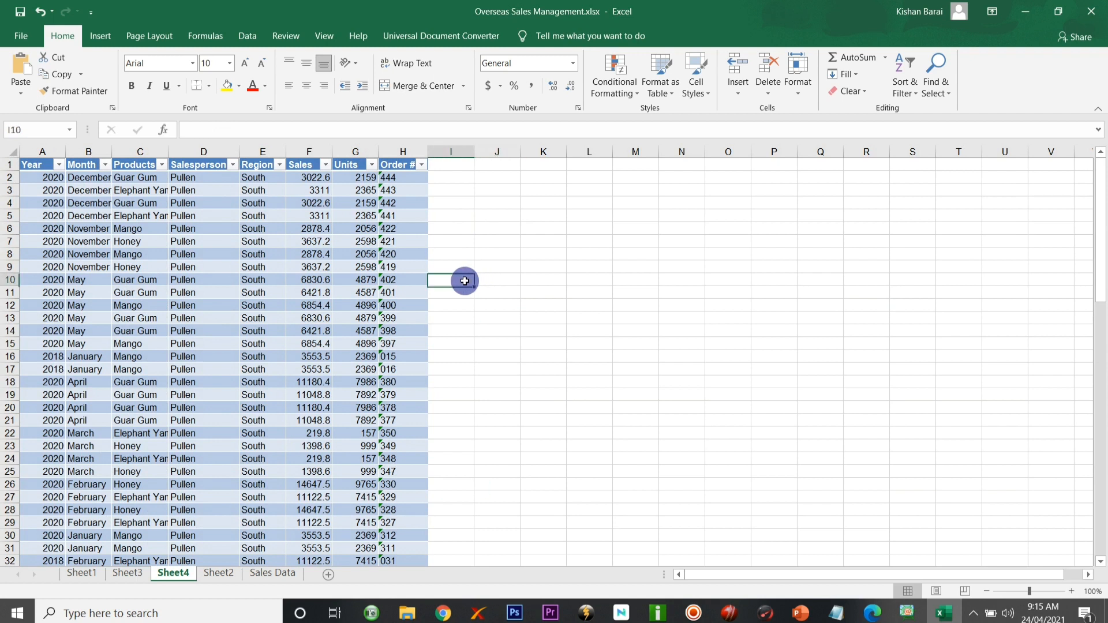